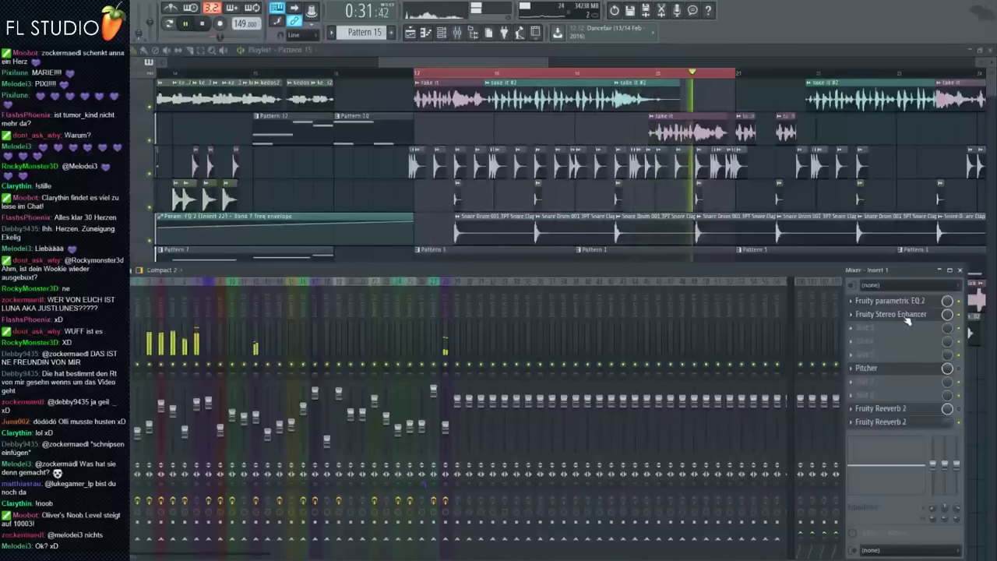
Raise the high band and adjust the upper-mid band in the Fruity parametric EQ 2 on Insert 1.
left_click(900, 303)
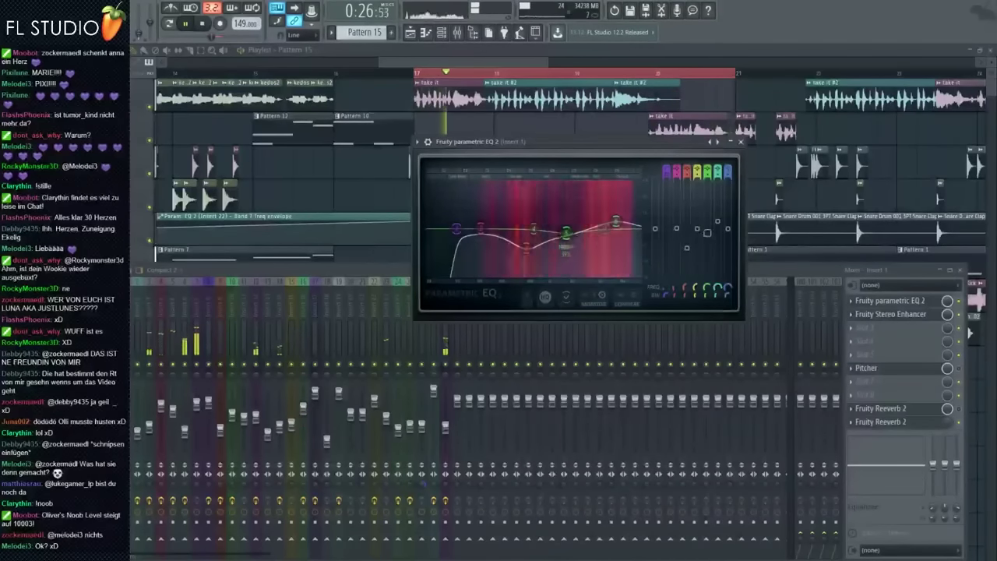
left_click_drag(566, 233, 564, 230)
left_click_drag(616, 221, 619, 211)
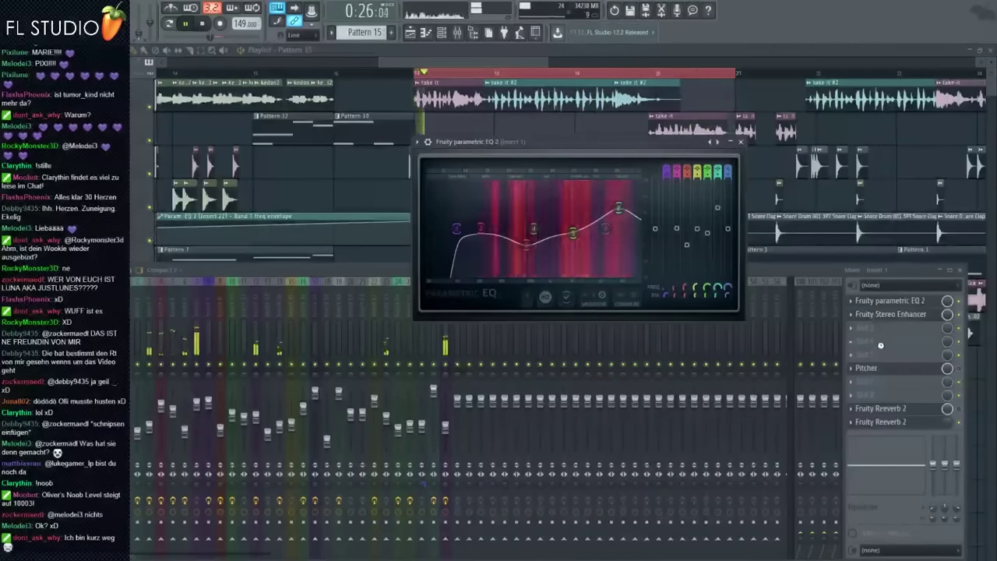
Add Maximus to the last effect slot of Insert 1, moving its window clear of the mixer's effect list.
key("F8")
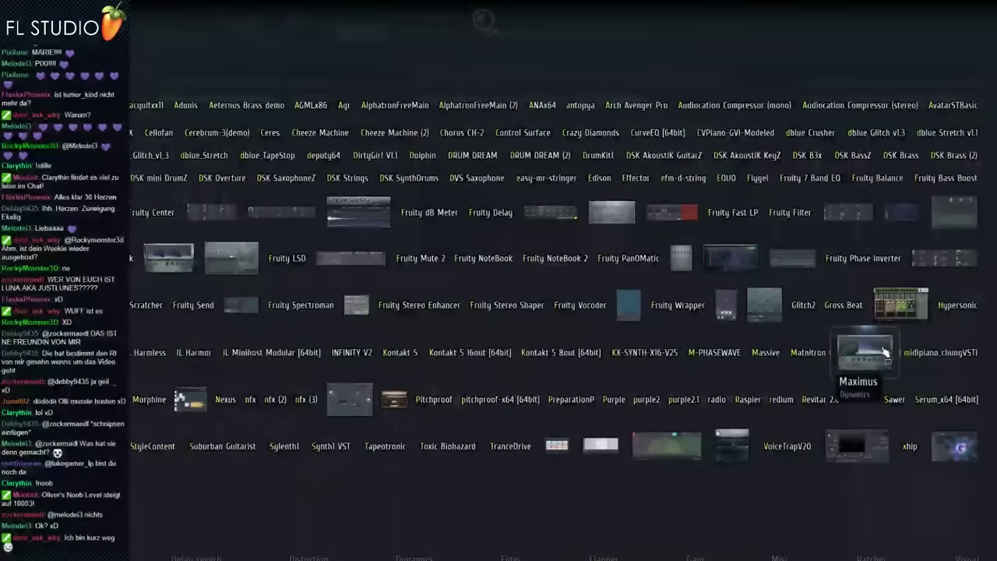
left_click(859, 379)
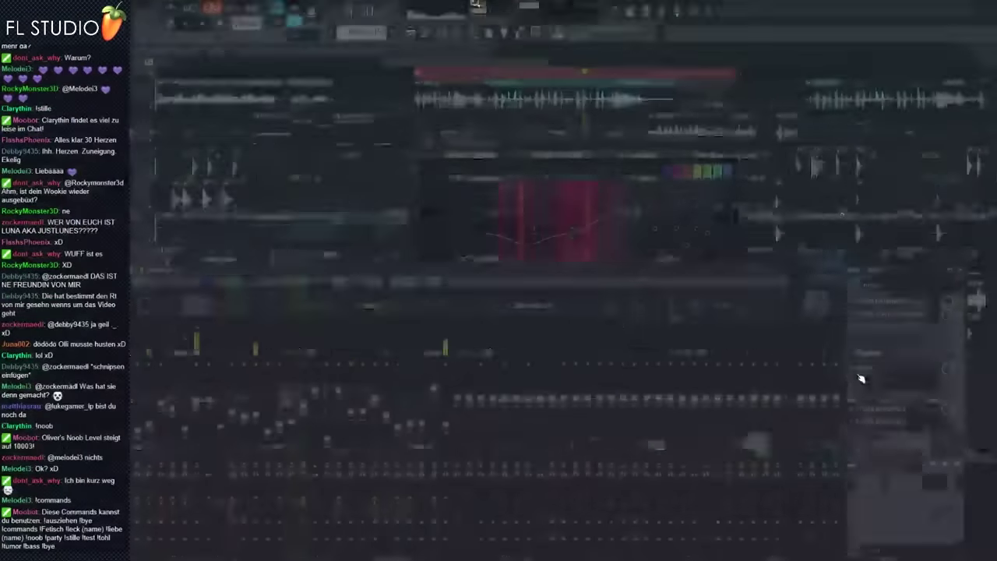
key("F8")
left_click_drag(838, 366, 908, 354)
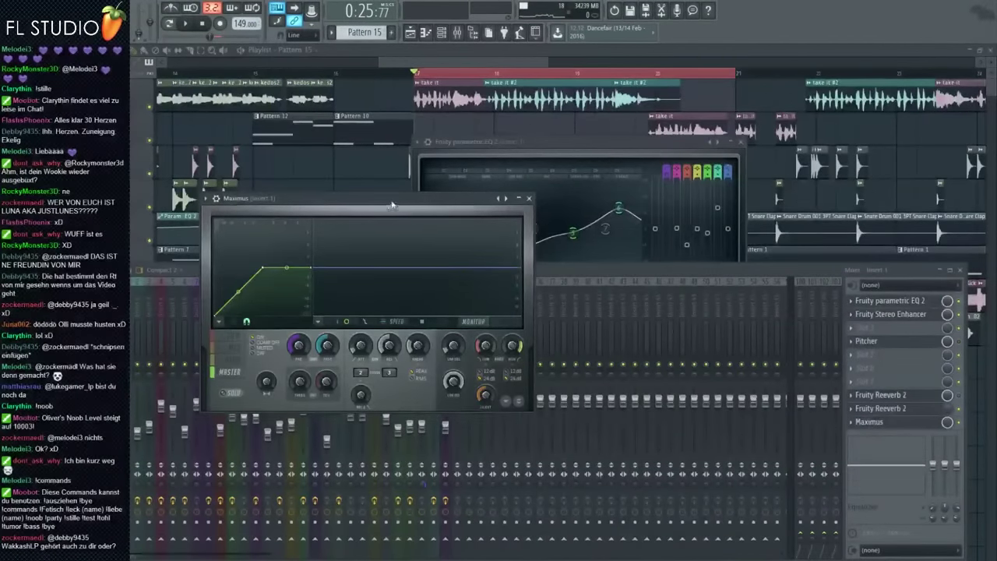
left_click_drag(388, 205, 425, 198)
Adjust the master compression curve in Maximus while auditioning the looped section.
key("space")
left_click_drag(299, 268, 348, 275)
key("space")
Add Soundgoodizer to an empty effect slot of Insert 1, between Pitcher and the first Fruity Reeverb 2.
left_click(855, 364)
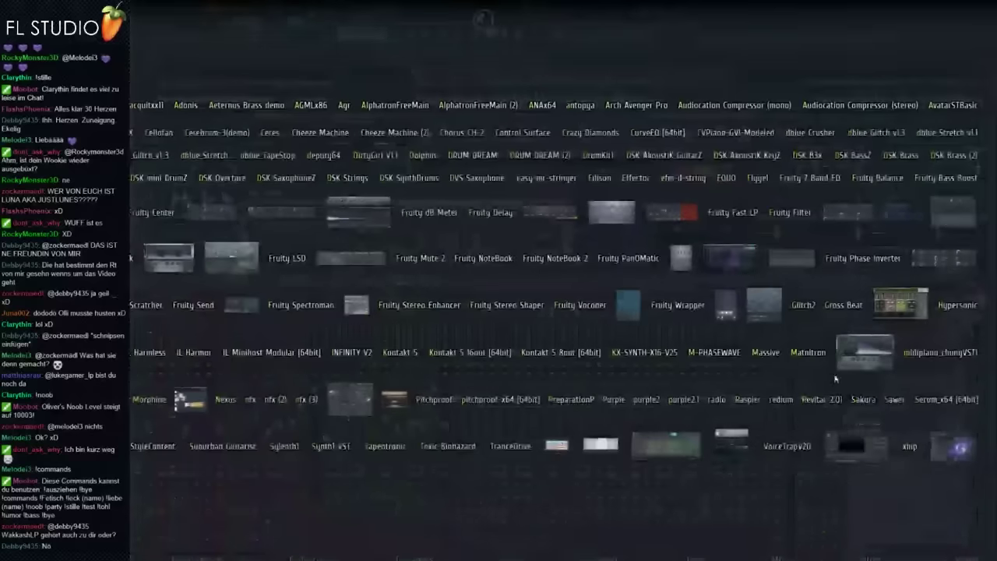
left_click_drag(100, 447, 879, 368)
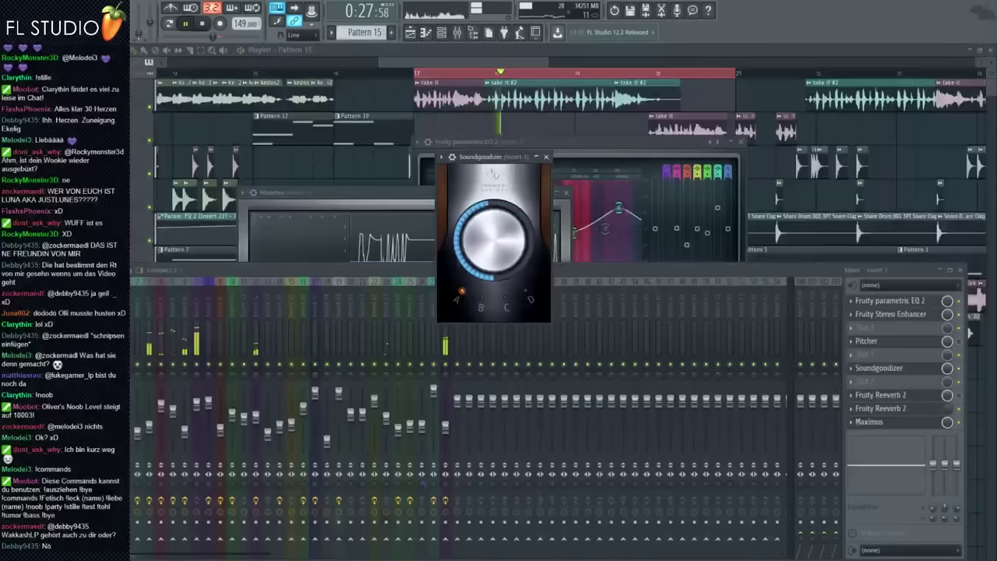
left_click(180, 372)
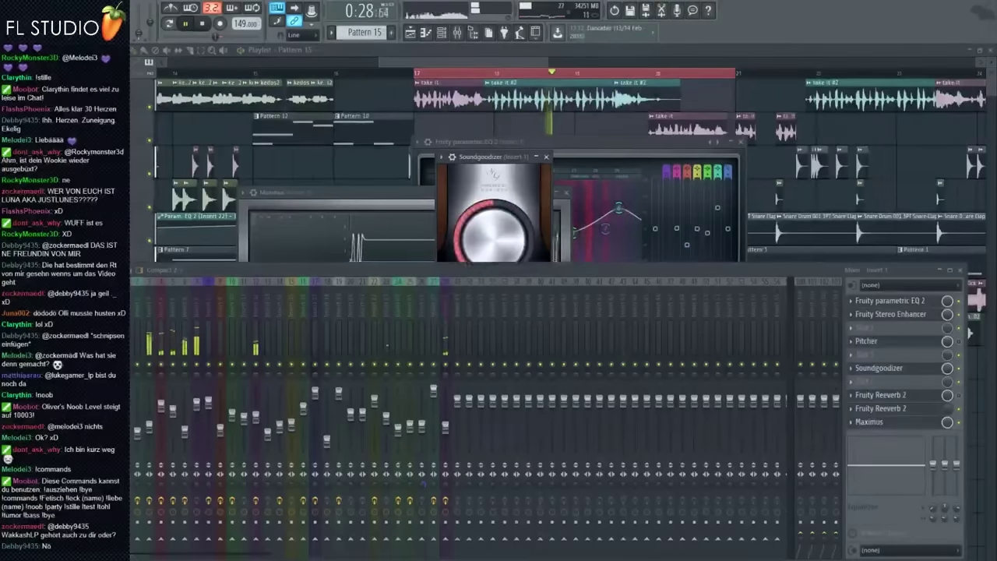
Lower the low and low-mid bands in Insert 1's parametric EQ and open the upper Fruity Reeverb 2.
left_click(887, 300)
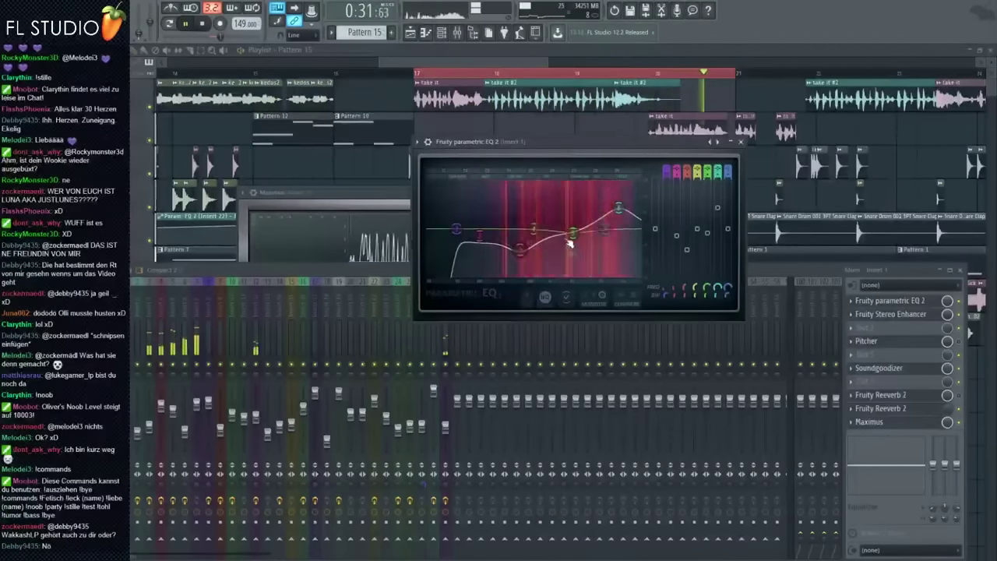
left_click(144, 397)
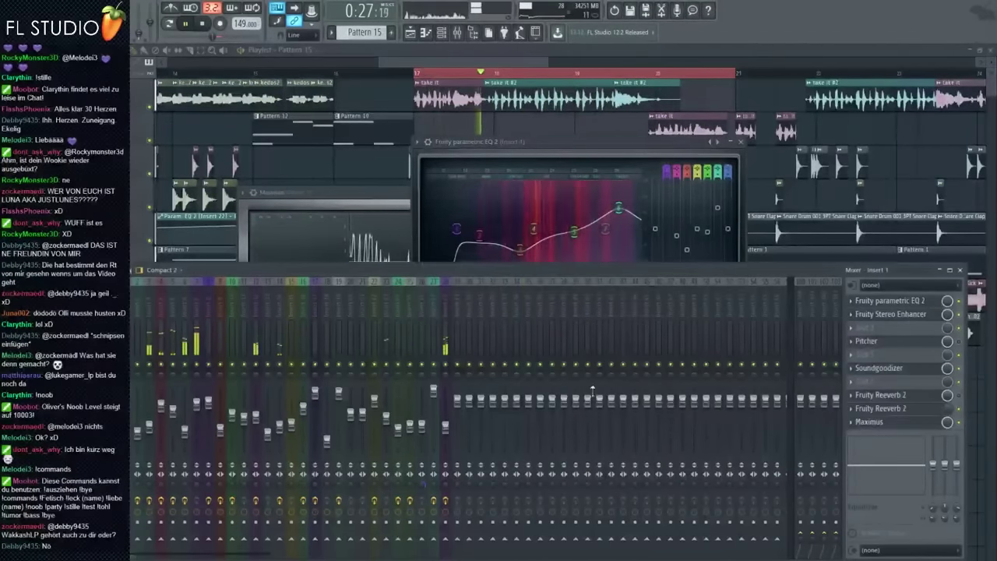
left_click(880, 395)
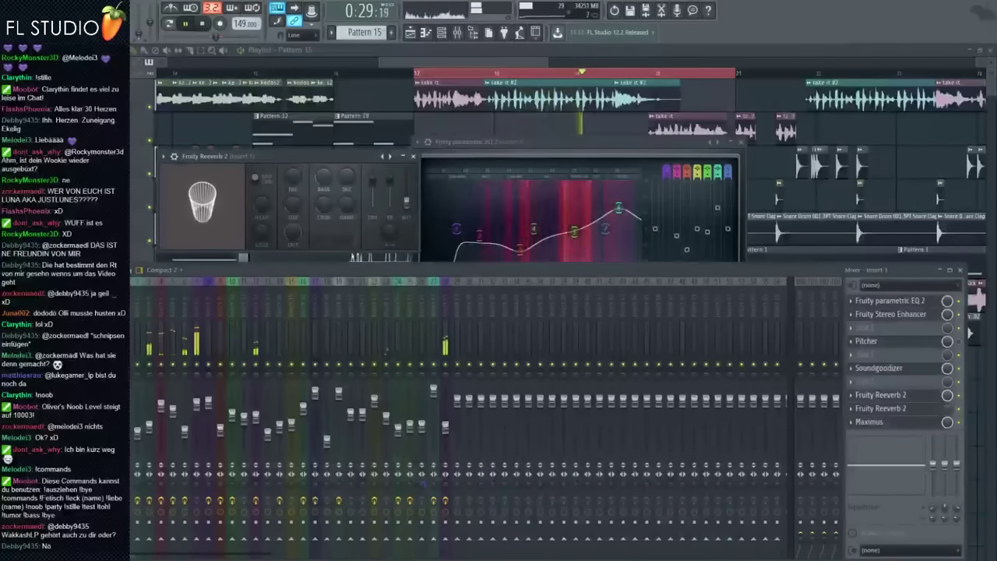
Play the playlist from about bar 14 into the drop to check how the processed vocals sit in the mix.
left_click(184, 74)
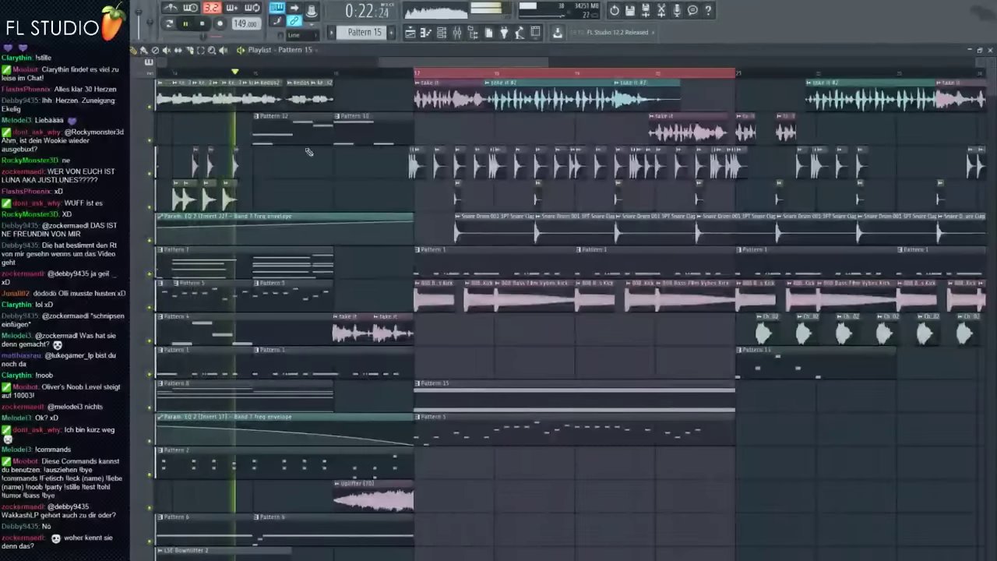
scroll(376, 187, "down", 1)
scroll(378, 188, "down", 1)
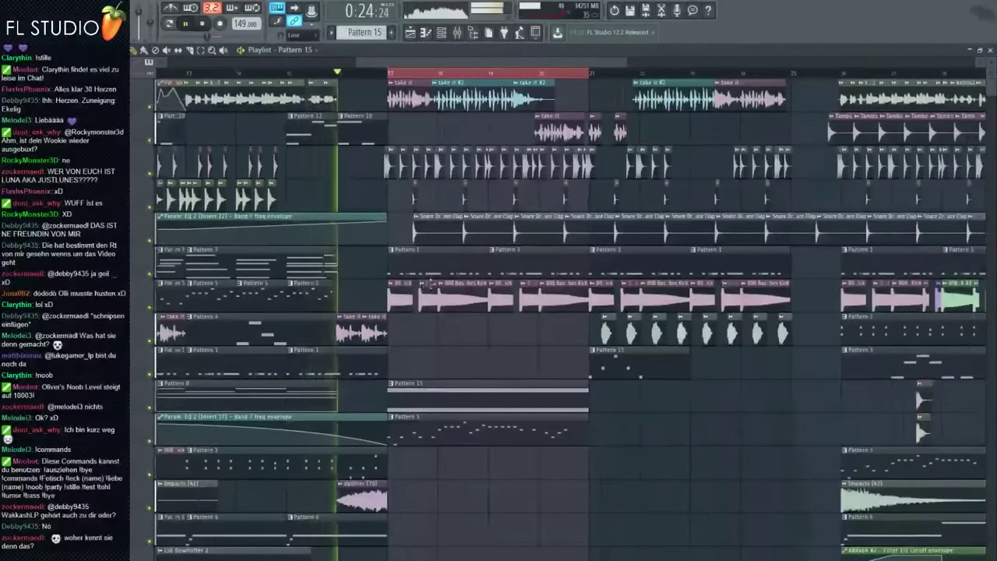
scroll(454, 268, "down", 1)
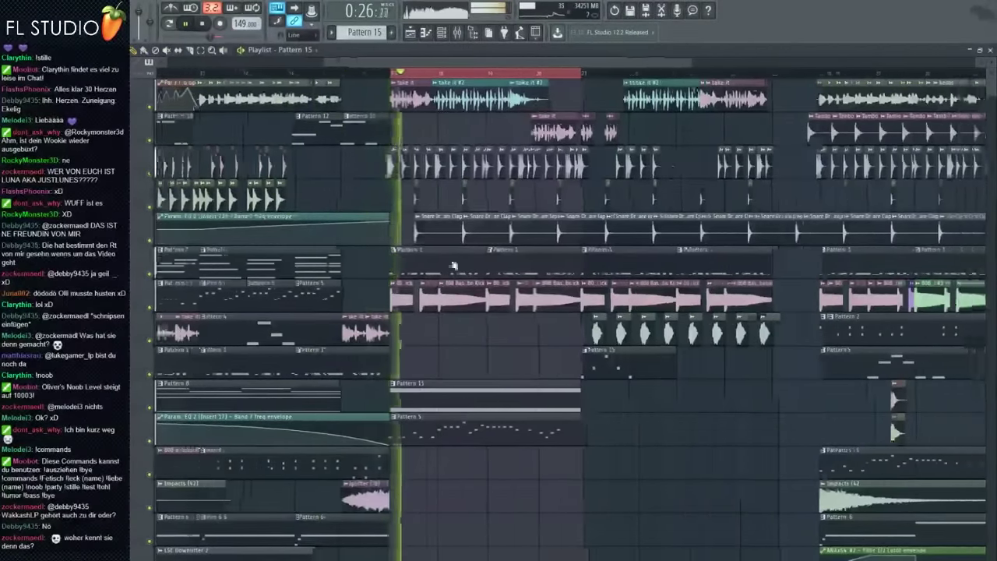
left_click(457, 33)
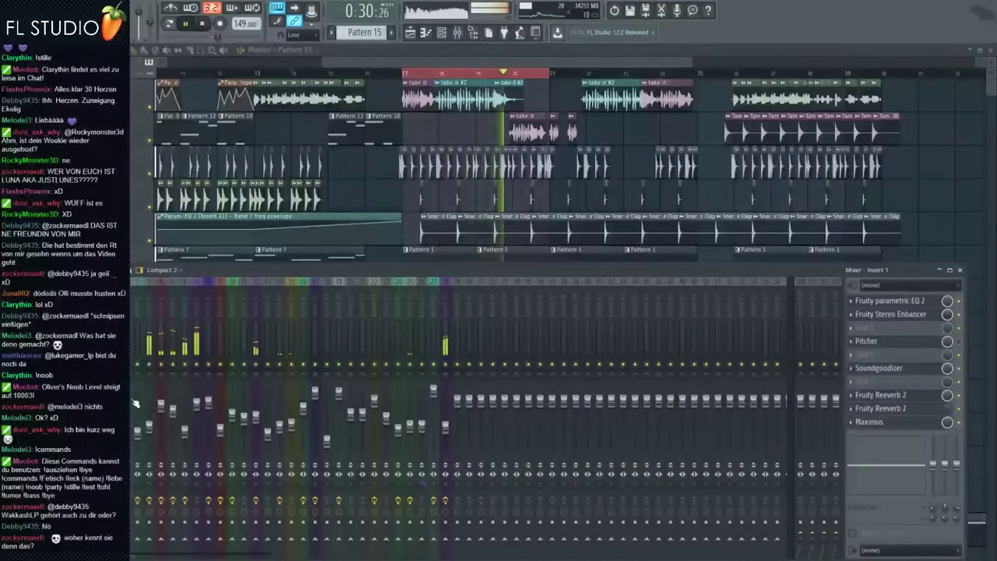
key("F9")
scroll(454, 142, "up", 4)
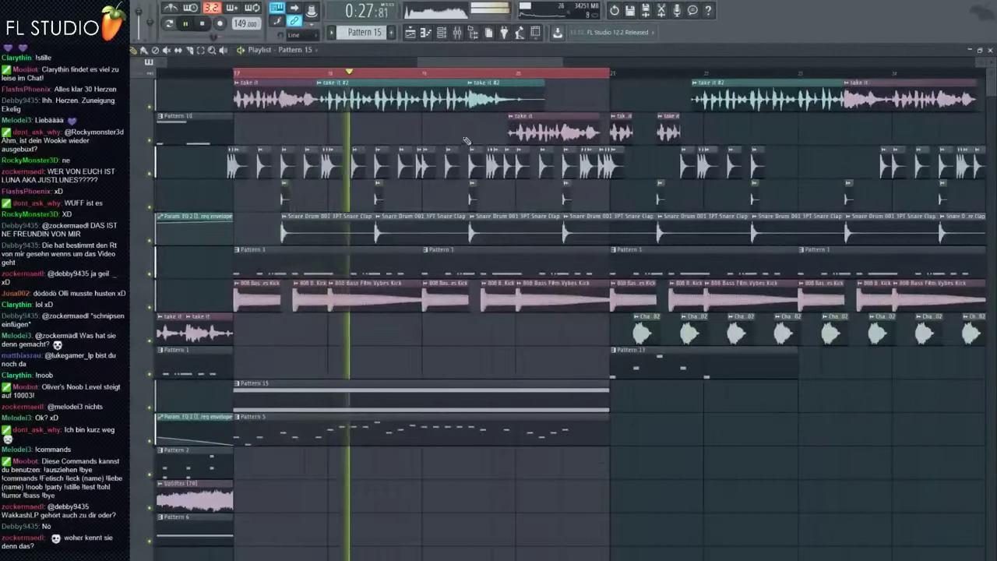
scroll(466, 135, "up", 1)
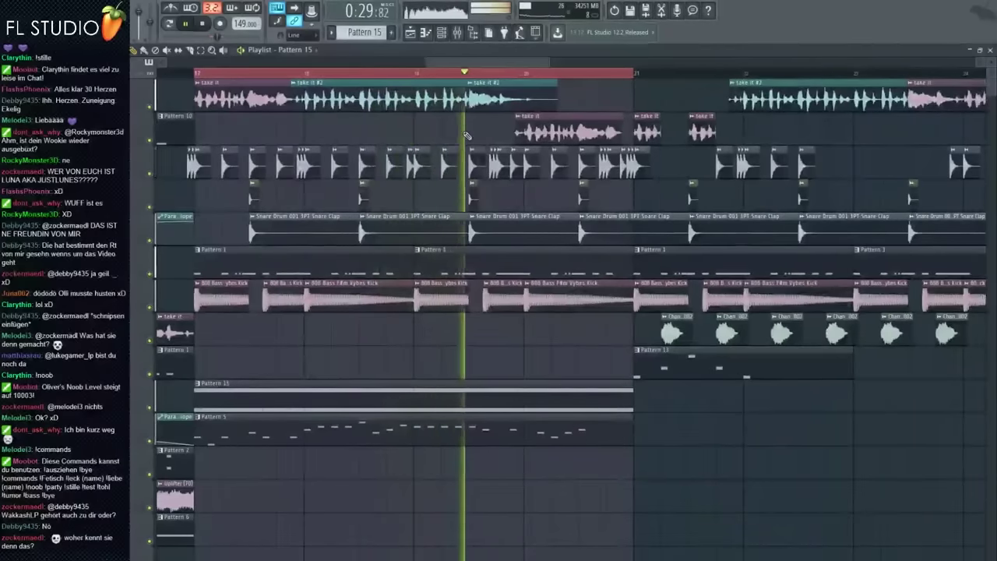
scroll(466, 135, "down", 2)
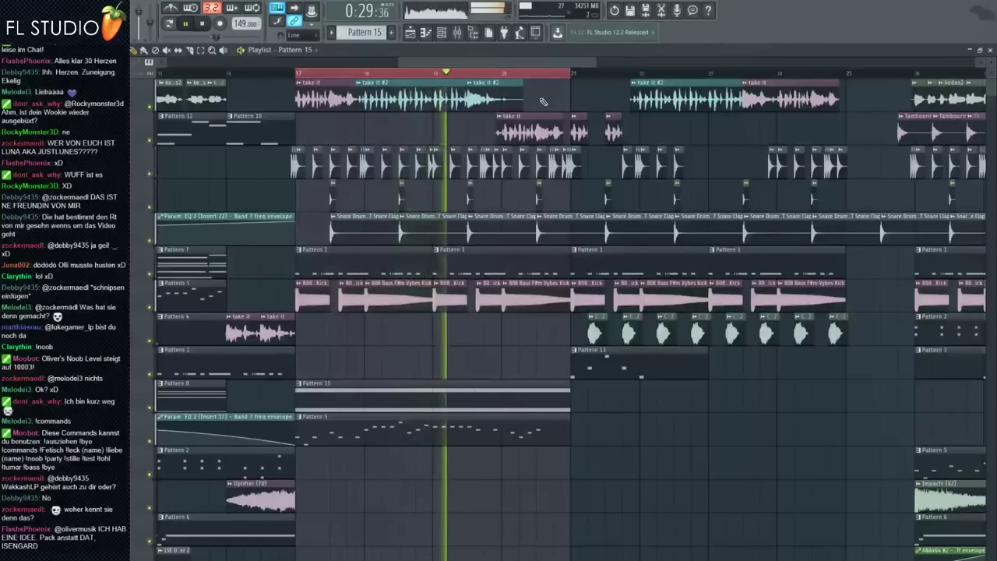
Stop playback, move the song position to about bar 15, and clear the time selection over bars 17 to 21.
key("space")
scroll(320, 81, "up", 1)
left_click(296, 74)
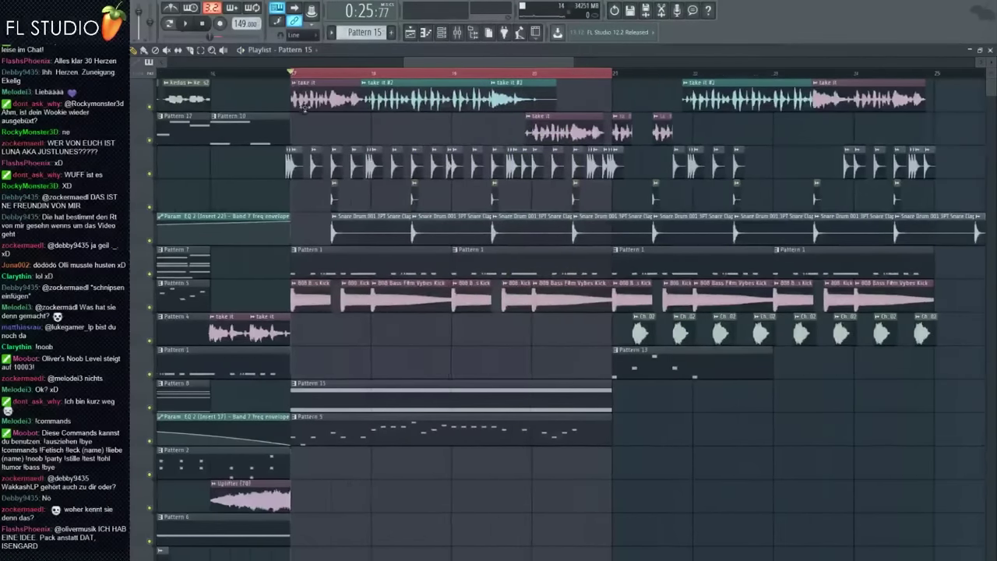
scroll(312, 156, "down", 5)
left_click(268, 73)
scroll(270, 74, "up", 4)
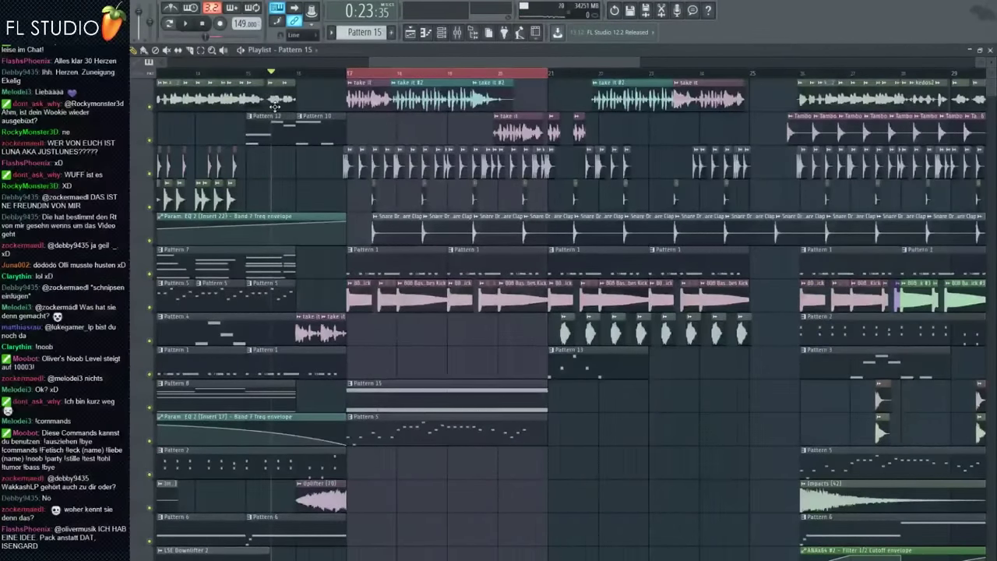
scroll(274, 105, "up", 2)
key("ctrl+d")
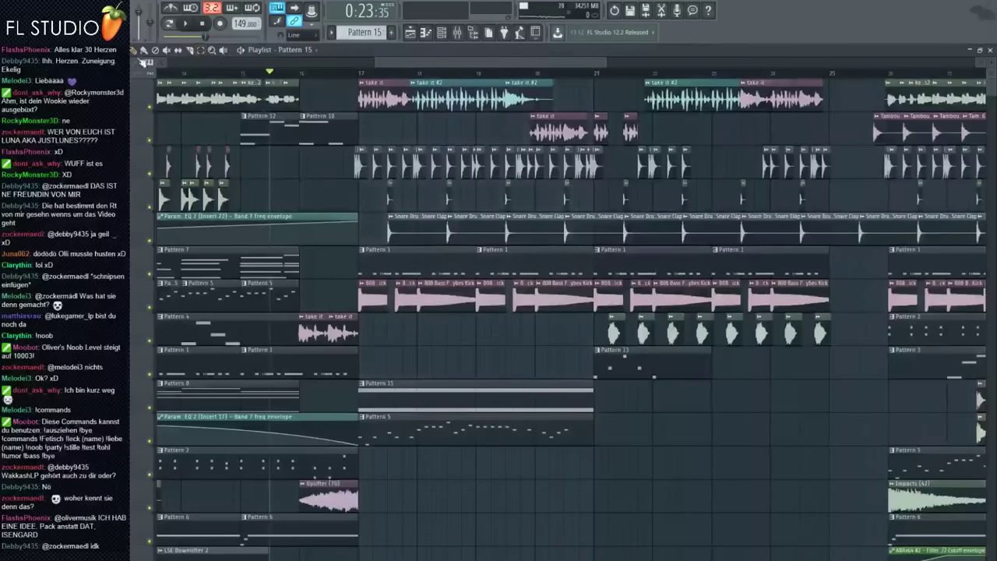
Play the arrangement from bar 15 to hear the lead-in to the drop.
scroll(272, 146, "down", 6)
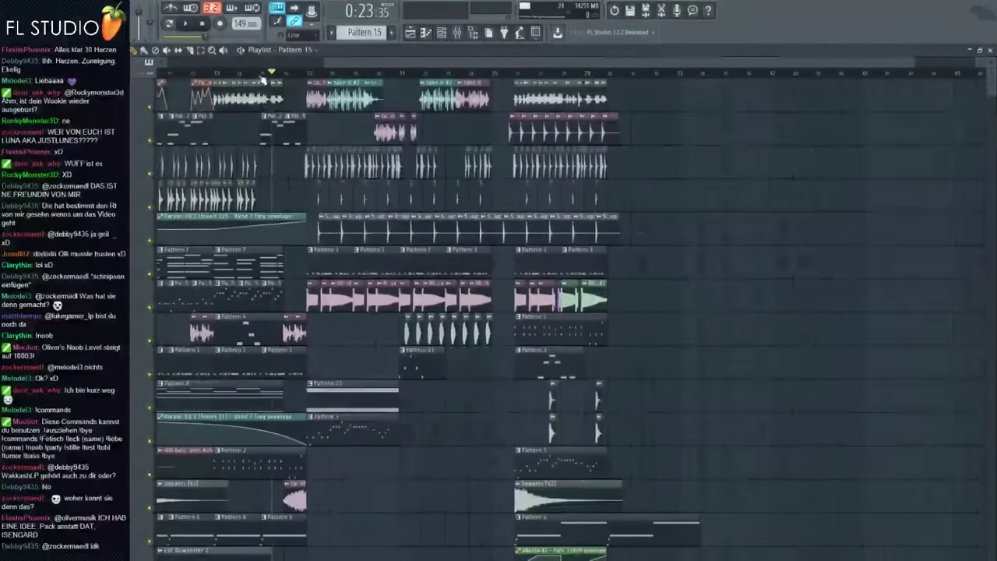
scroll(251, 123, "up", 5)
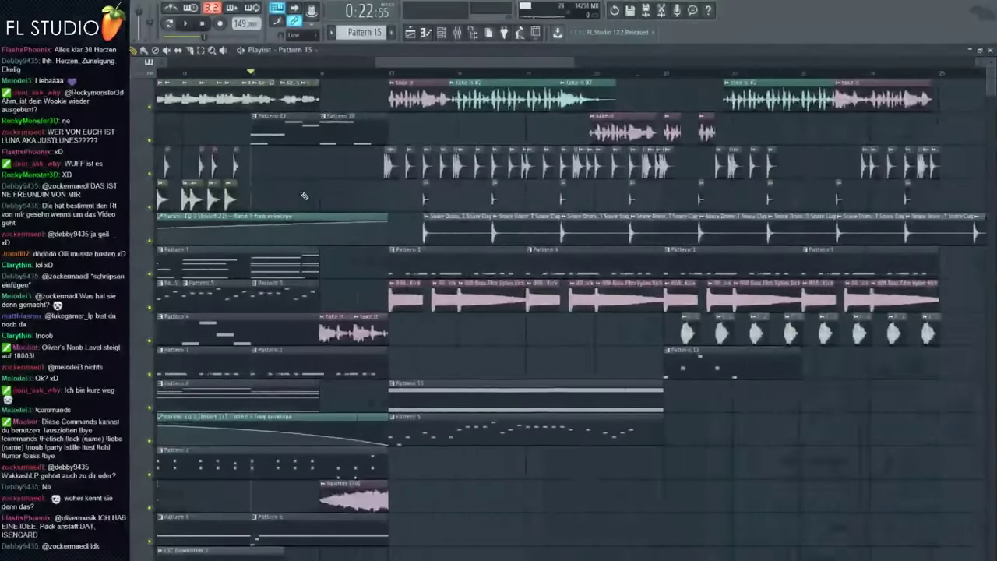
key("space")
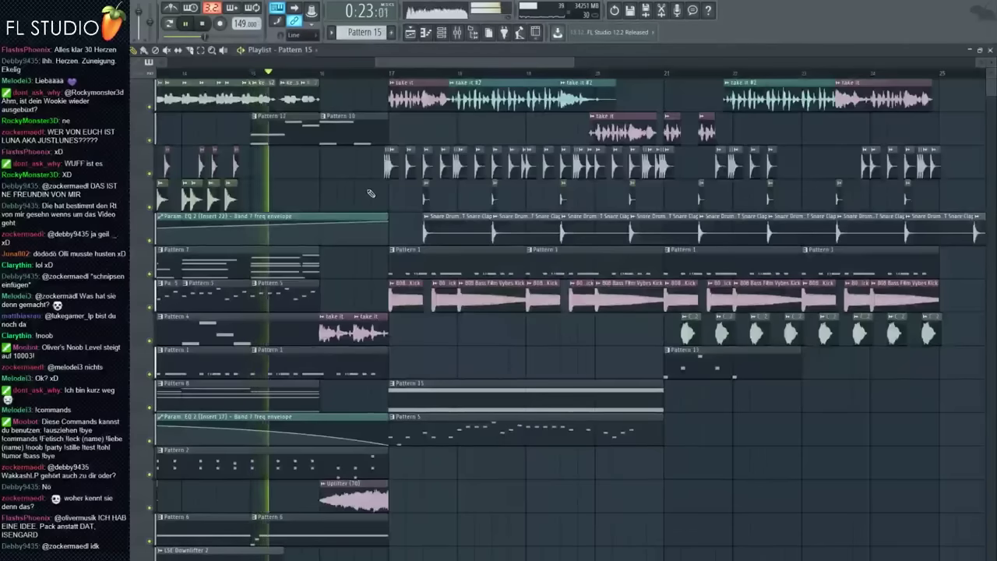
Duplicate the Pattern 15 and Pattern 5 clips of the drop so the copies start at bar 21.
scroll(335, 195, "down", 2)
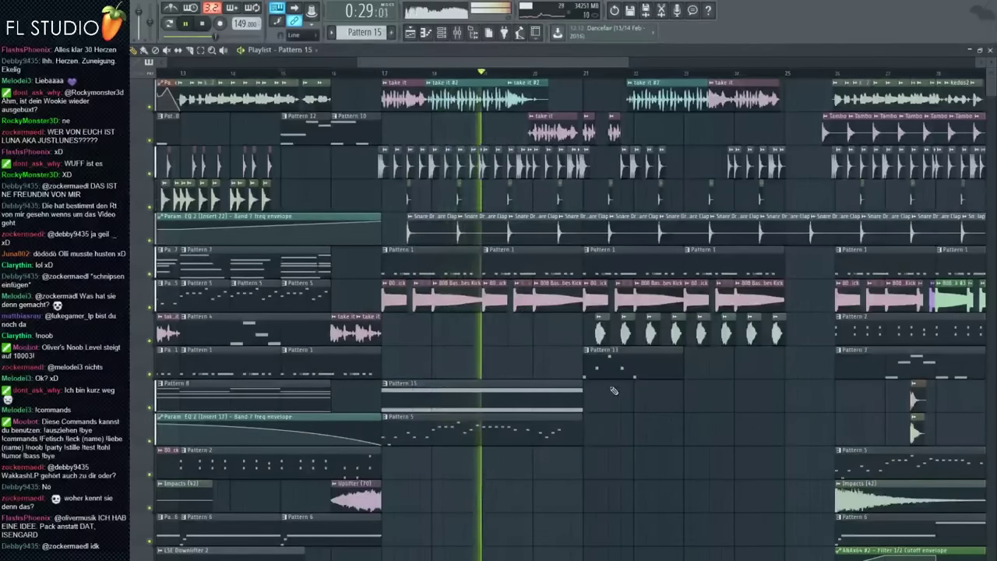
left_click_drag(610, 389, 473, 427)
mouse_move(447, 395)
left_mouse_down()
mouse_move(661, 392)
mouse_move(648, 389)
left_mouse_up()
left_click(710, 373, "ctrl")
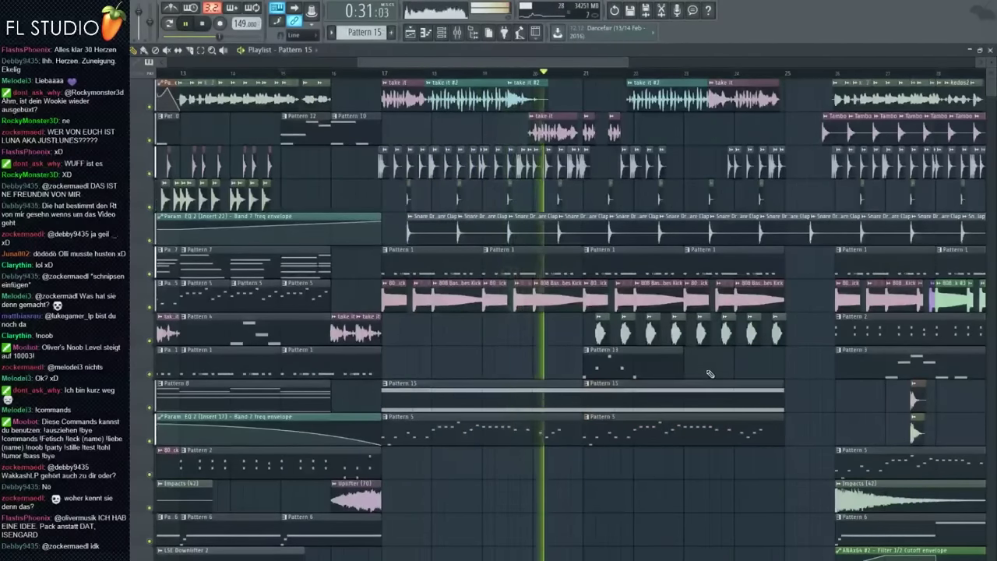
Listen repeatedly to the build-up and drop around bar 17, checking the drum, bass and vocal clips.
scroll(651, 306, "up", 2)
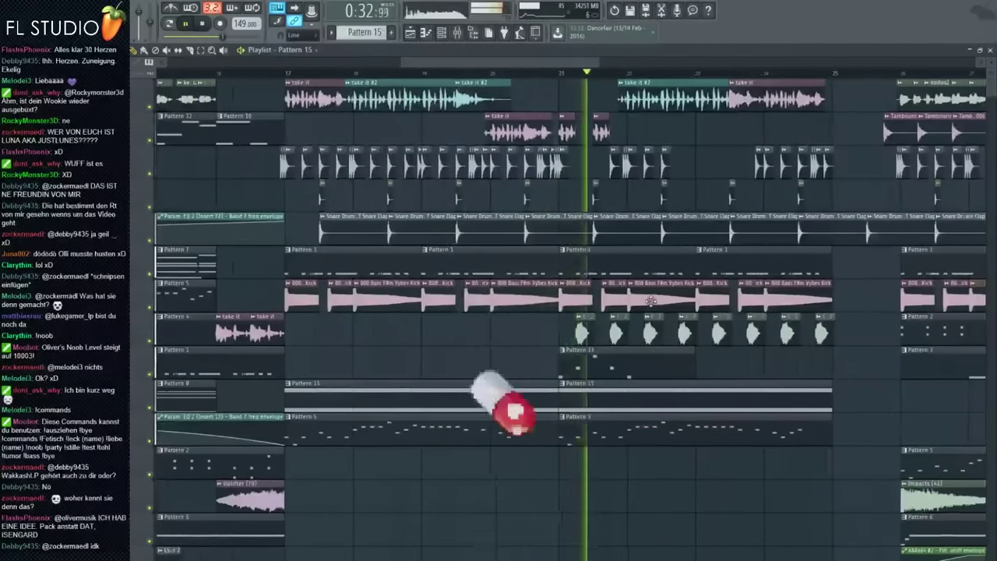
key("space")
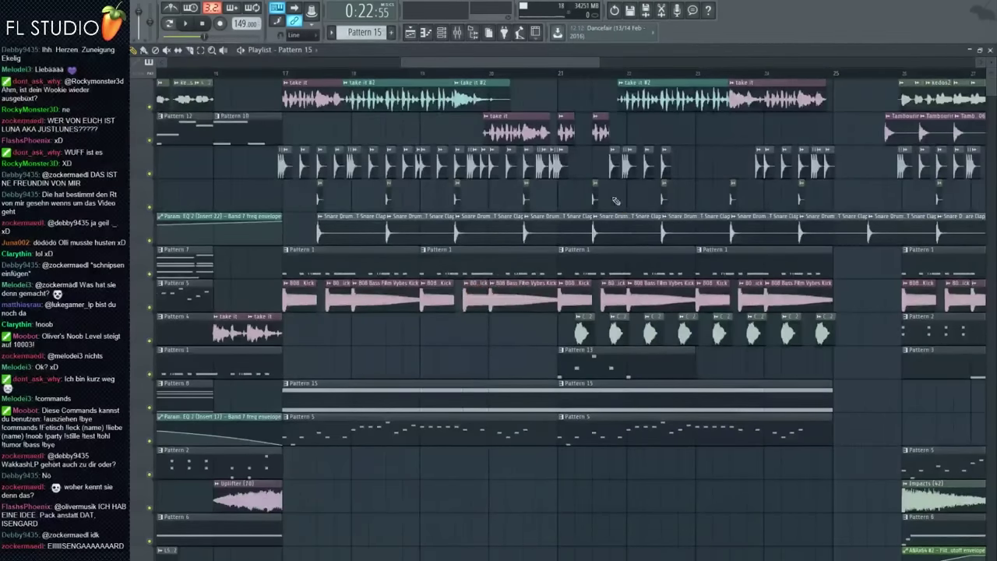
scroll(615, 201, "down", 3)
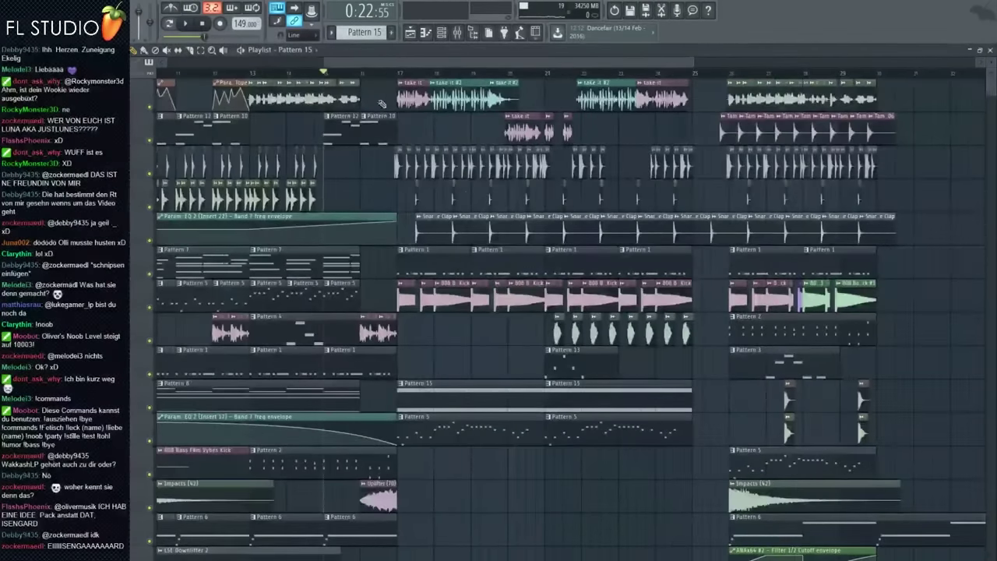
key("space")
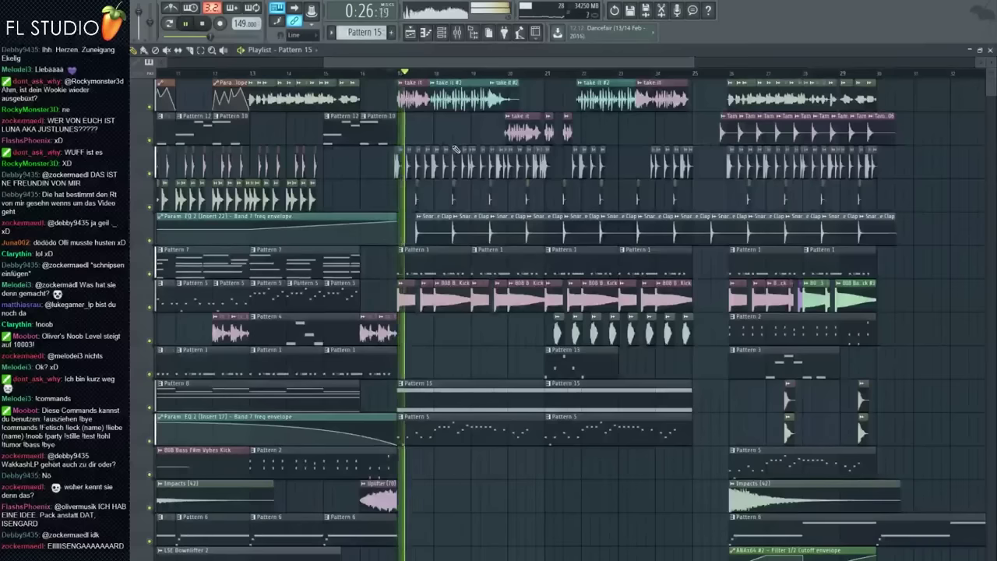
key("space")
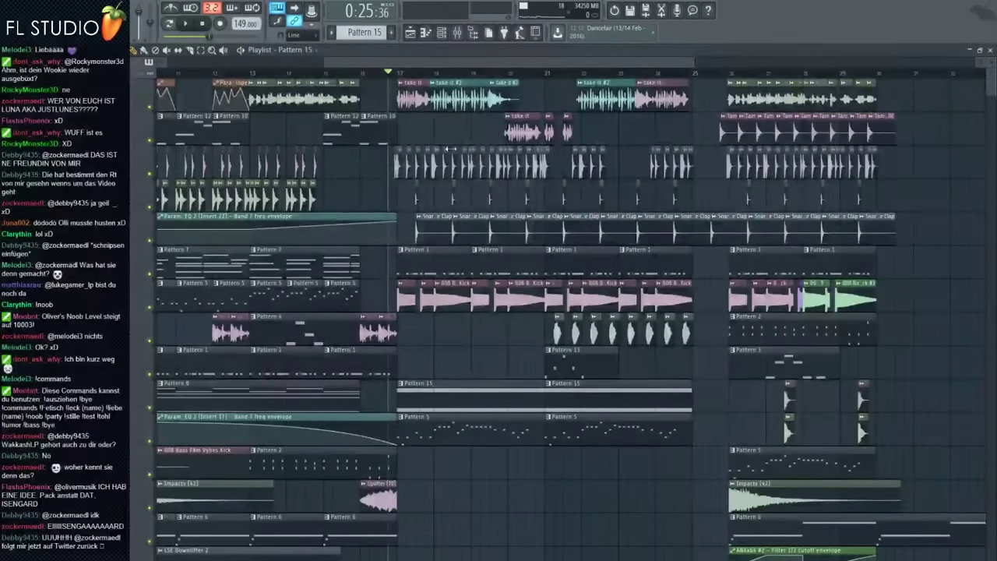
scroll(450, 148, "up", 4)
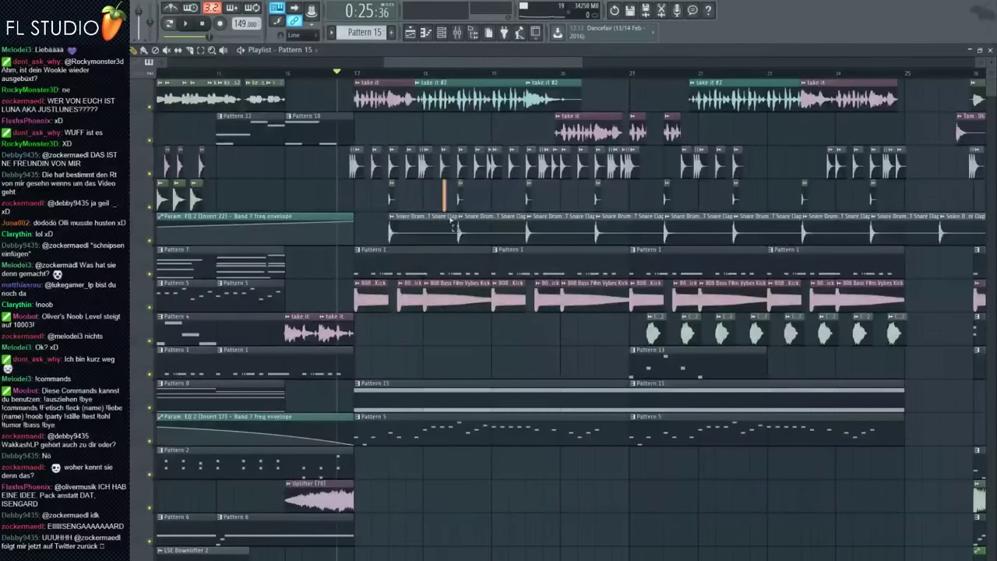
scroll(427, 206, "up", 3)
key("space")
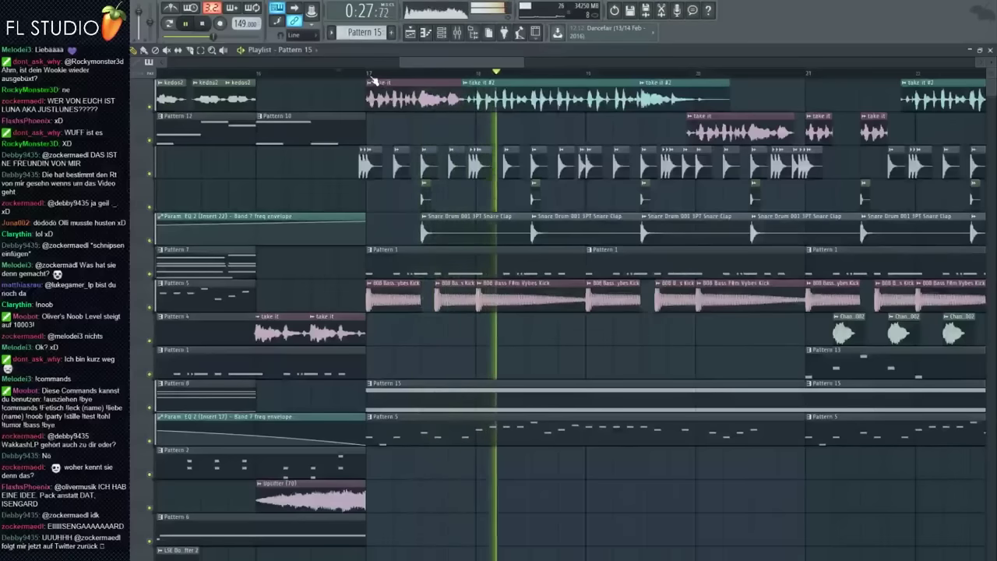
key("space")
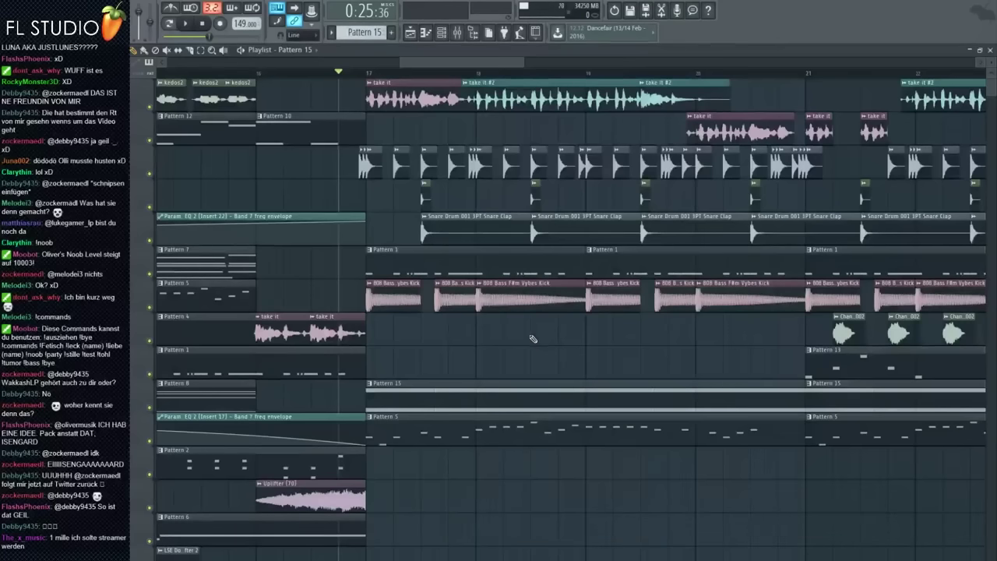
key("space")
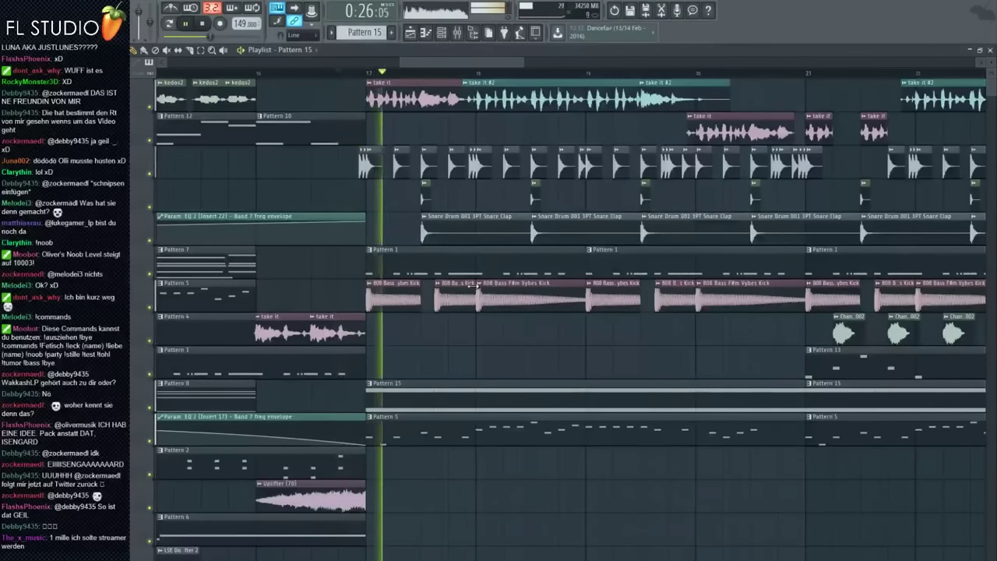
Extend Pattern 15 in the piano roll by duplicating its notes into bars 5 to 8, with the bottom voice there two semitones lower.
scroll(486, 216, "down", 2)
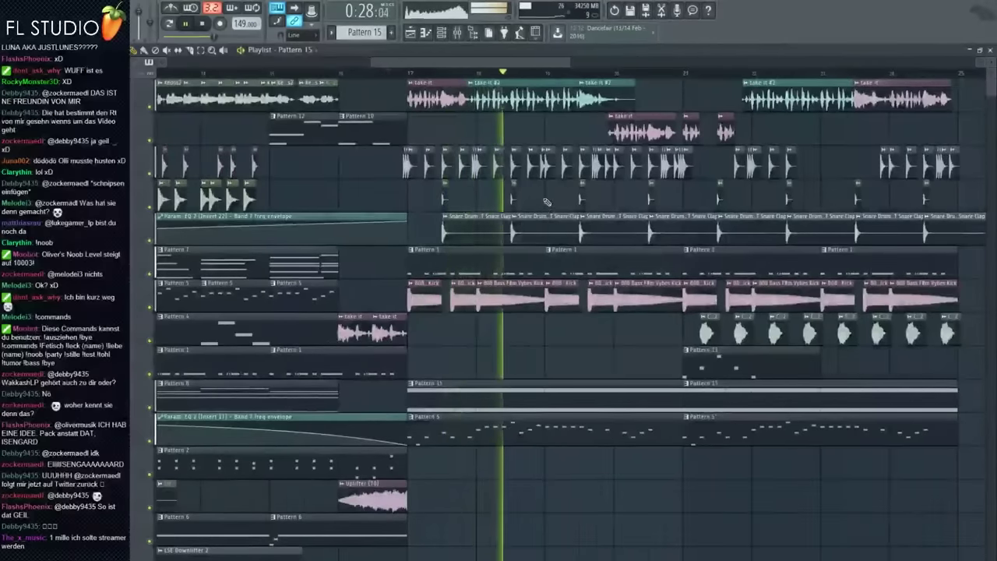
scroll(487, 217, "down", 2)
scroll(488, 216, "up", 3)
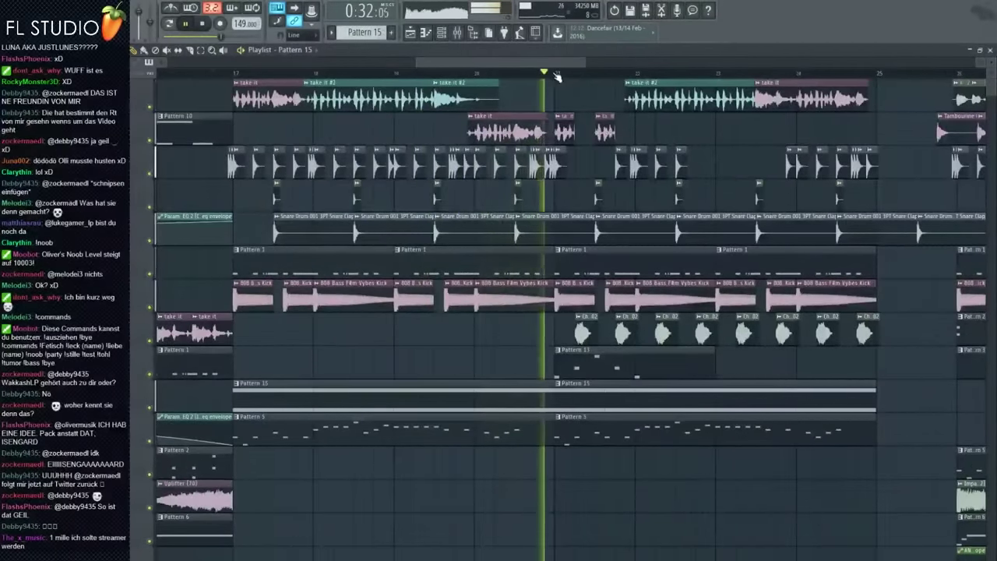
key("space")
double_click(564, 391)
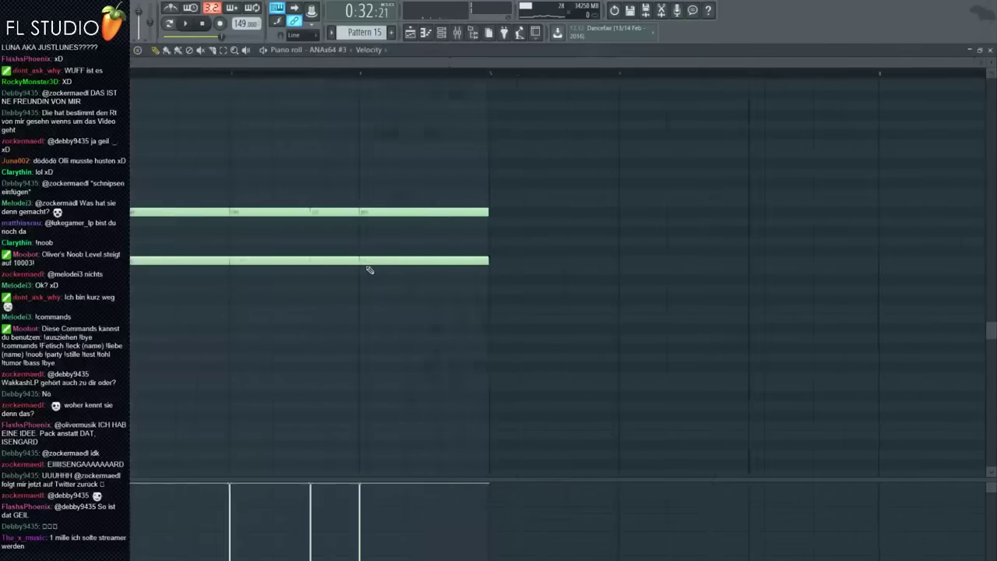
left_click(212, 285, "ctrl")
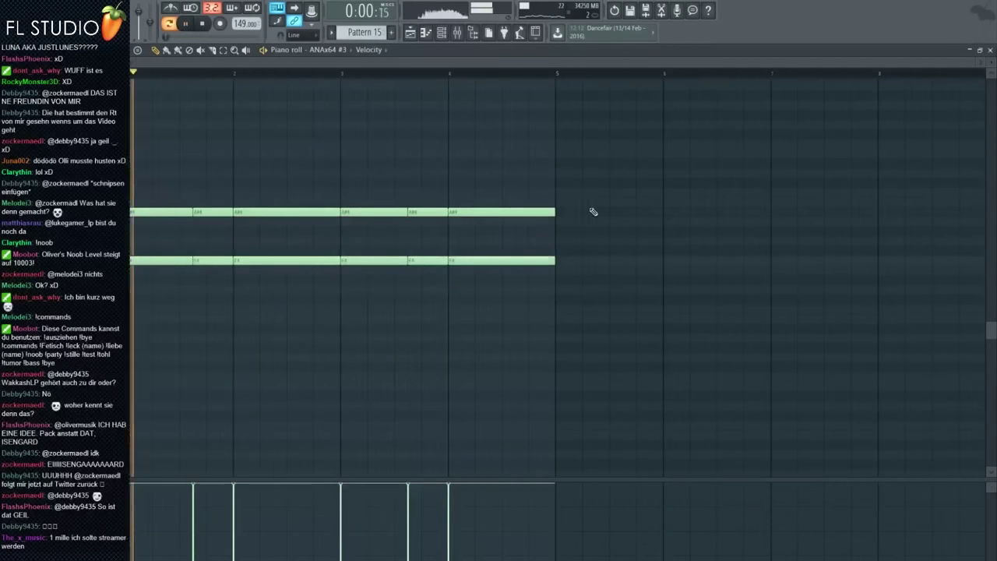
left_click_drag(547, 271, 564, 210)
left_click(563, 250, "ctrl")
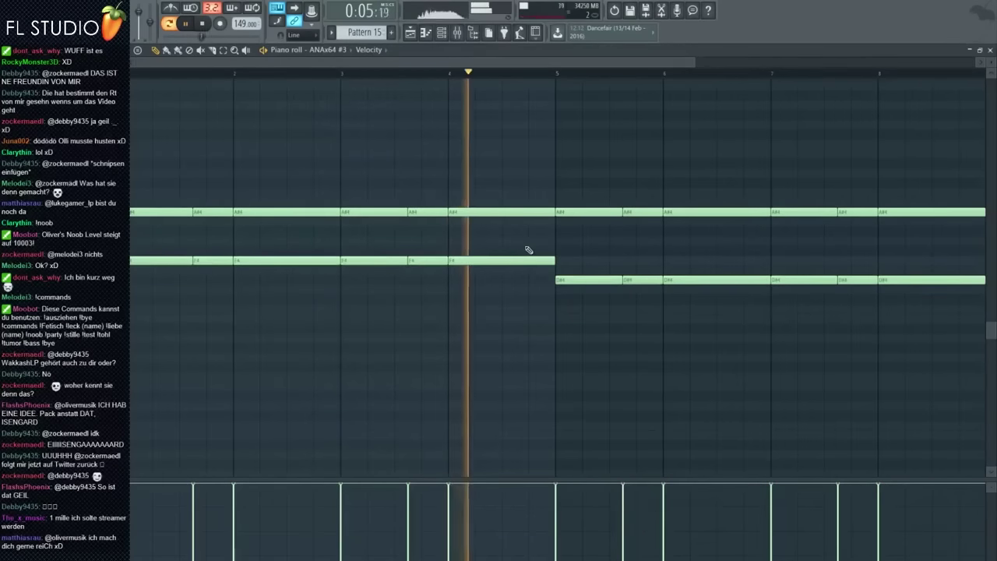
Check the extended Pattern 15 in the playlist and examine its lower notes in bars 5 to 8 in the piano roll.
left_click(411, 33)
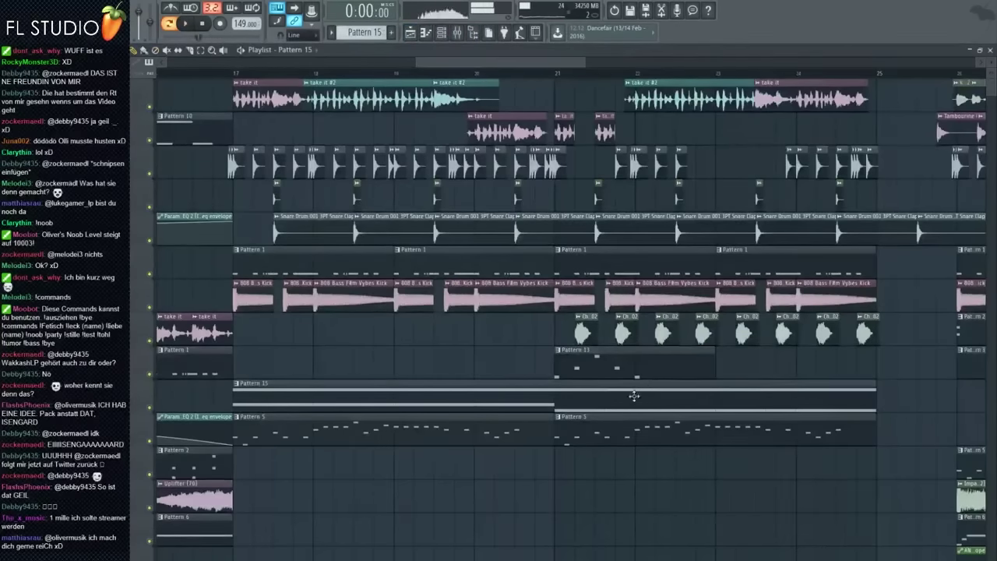
double_click(633, 397)
scroll(596, 363, "down", 3)
left_click_drag(702, 267, 421, 291)
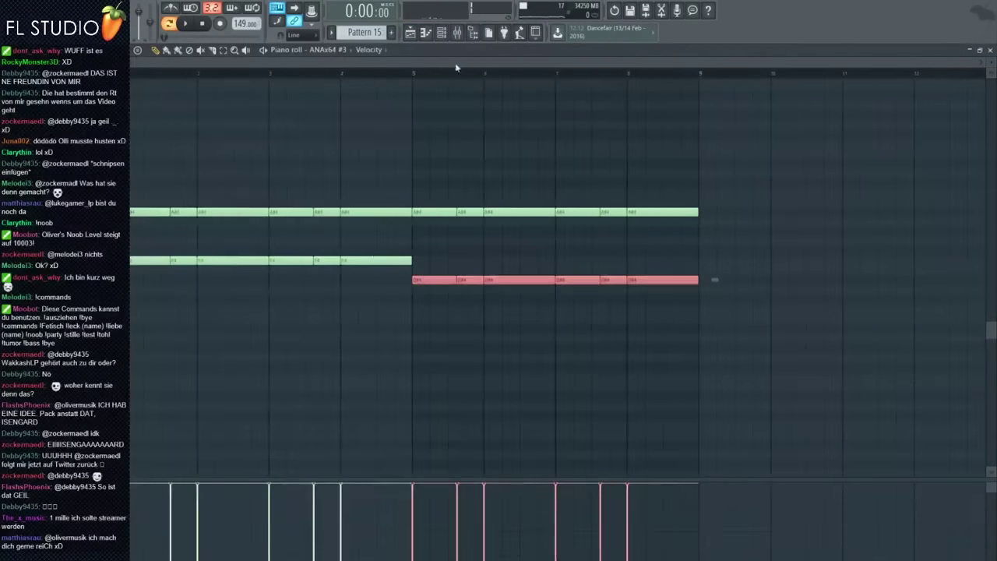
left_click(425, 33)
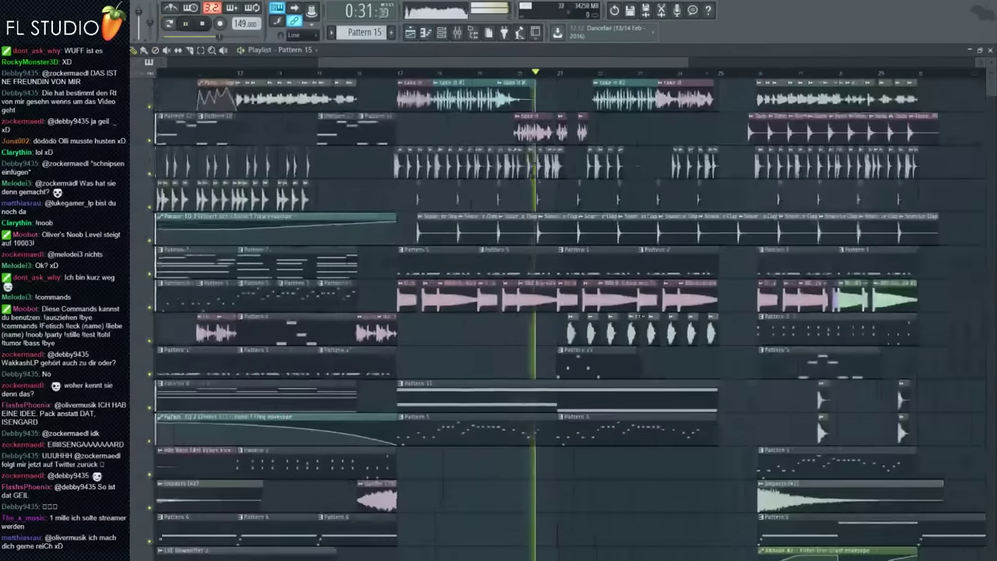
Replace the 808 Bass clips from bar 21 with copies of the purple and green ones around bar 28, trimming the preceding clip to meet them.
left_click_drag(682, 295, 594, 302)
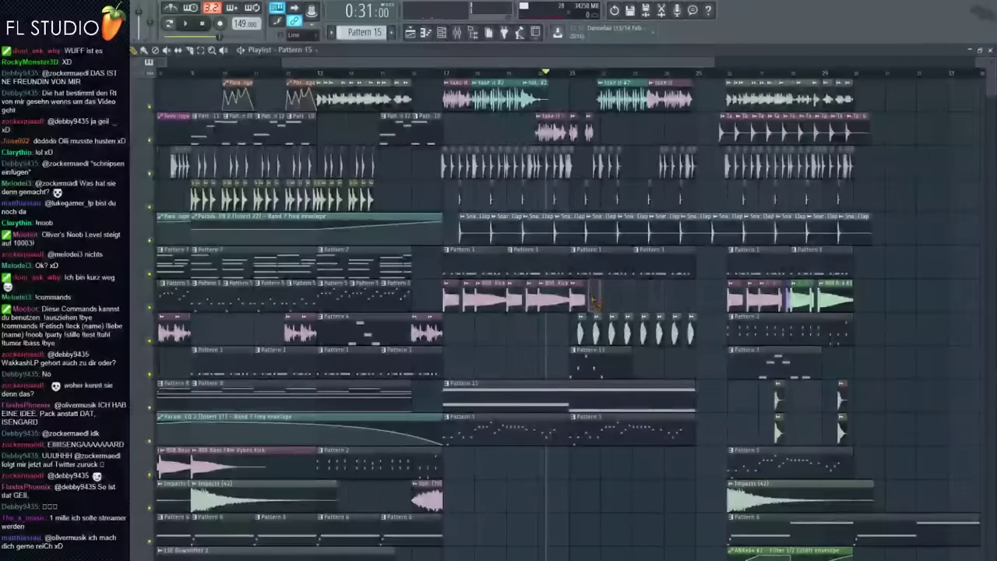
left_click_drag(905, 299, 796, 293)
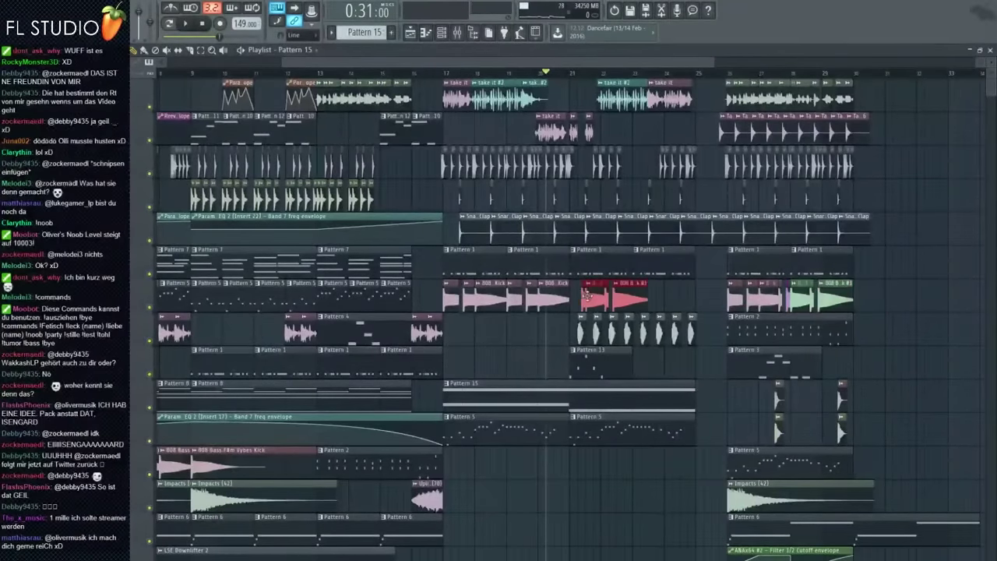
scroll(575, 296, "up", 8)
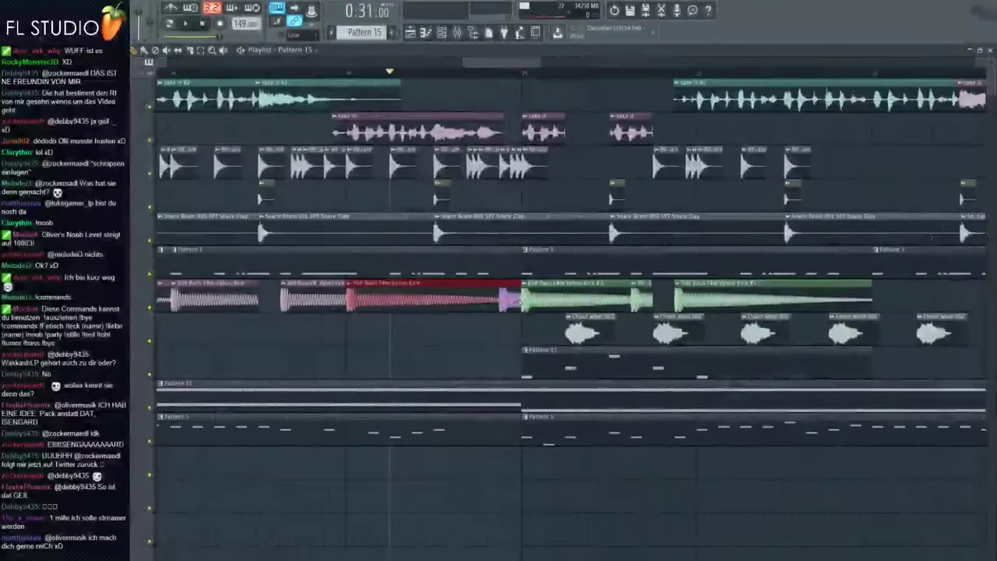
scroll(503, 295, "up", 4)
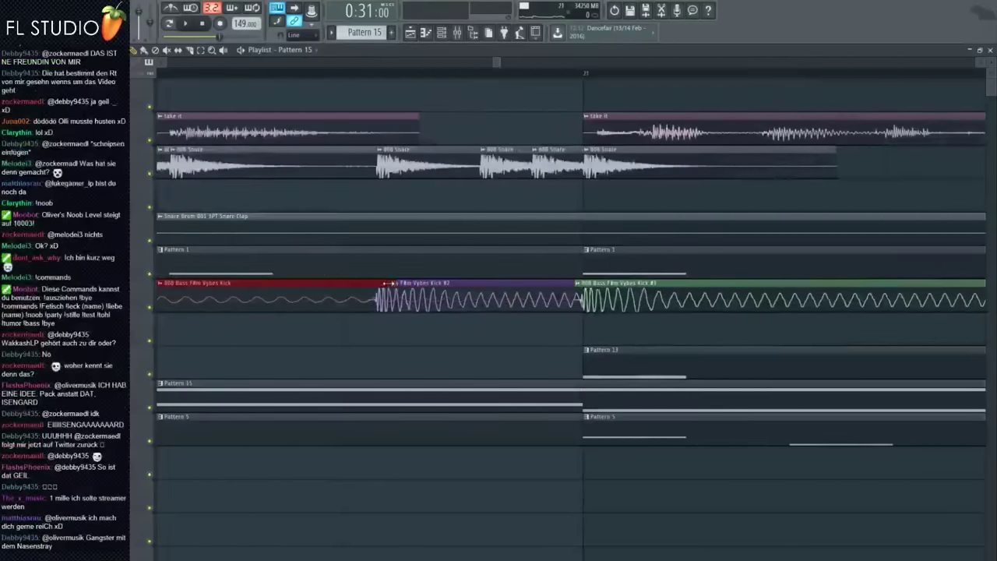
scroll(406, 333, "down", 10)
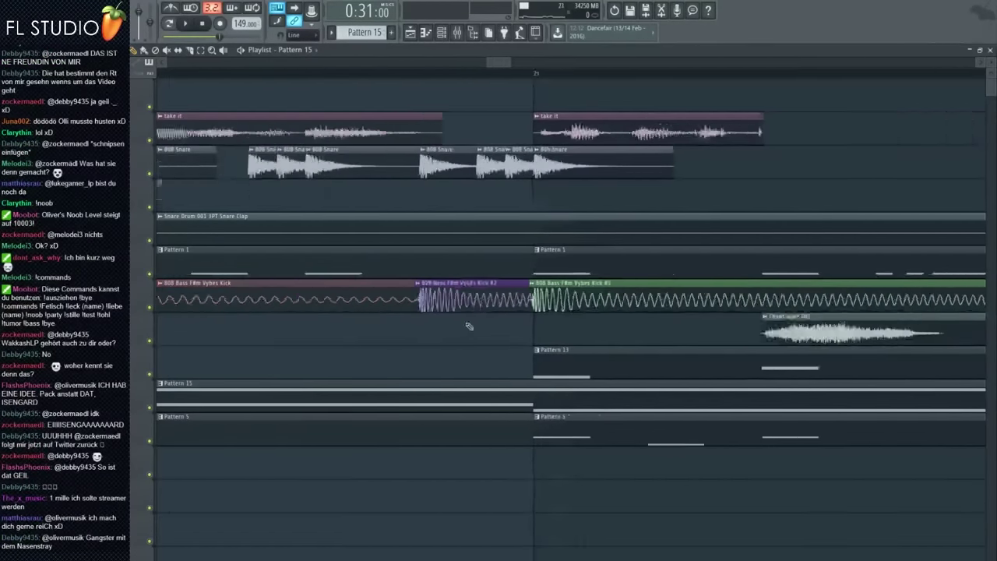
Play the new bass section from about bar 19 and duplicate the green 808 Bass clips so the copies start at bar 23.
key("space")
scroll(641, 297, "down", 6)
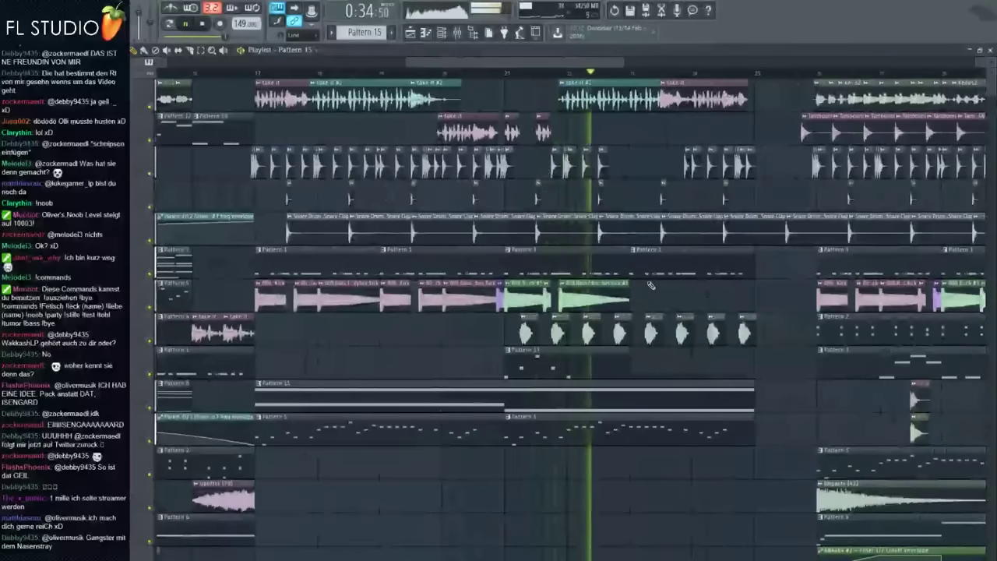
left_click(397, 72)
left_click_drag(658, 295, 608, 296)
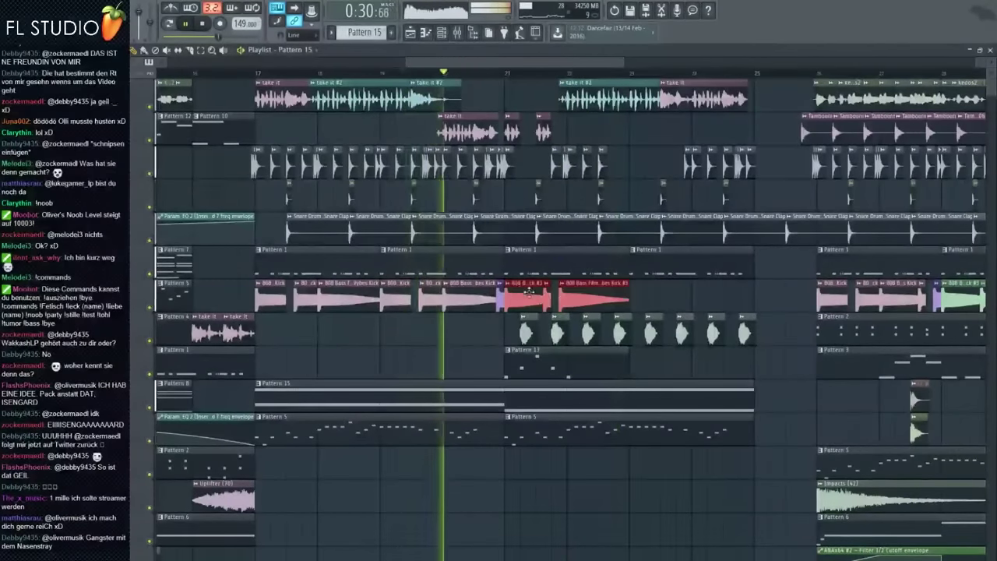
scroll(541, 360, "up", 3)
scroll(541, 361, "up", 1)
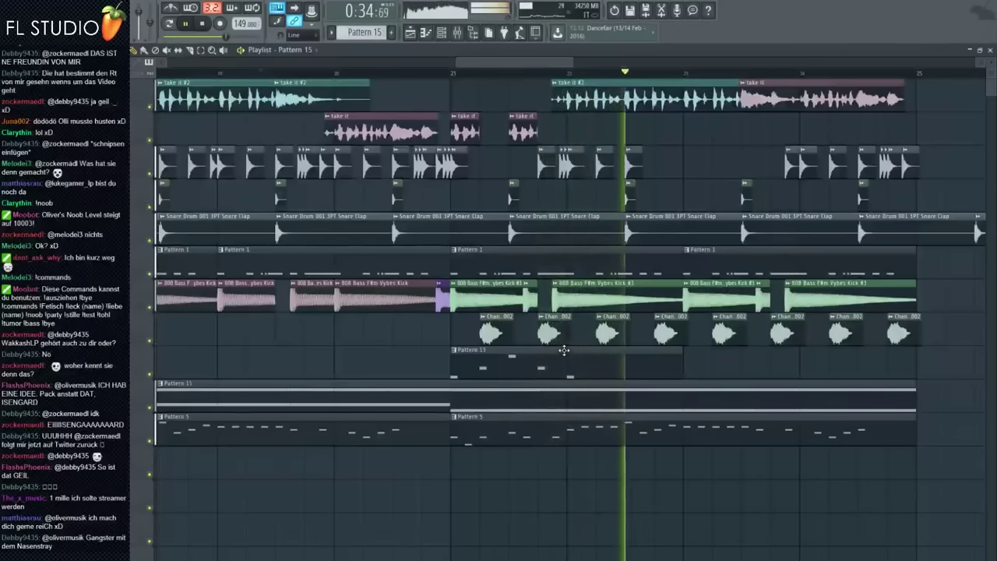
Listen to the second half of the drop from bar 21, examining how the vocal, snare and 808 Bass clips line up.
left_click(455, 74)
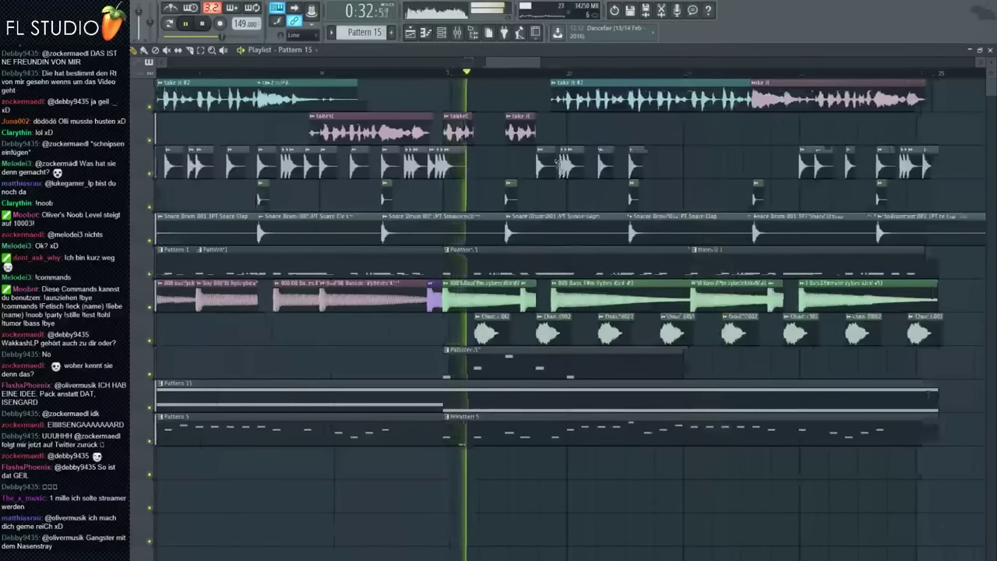
scroll(586, 136, "up", 4)
scroll(586, 136, "down", 4)
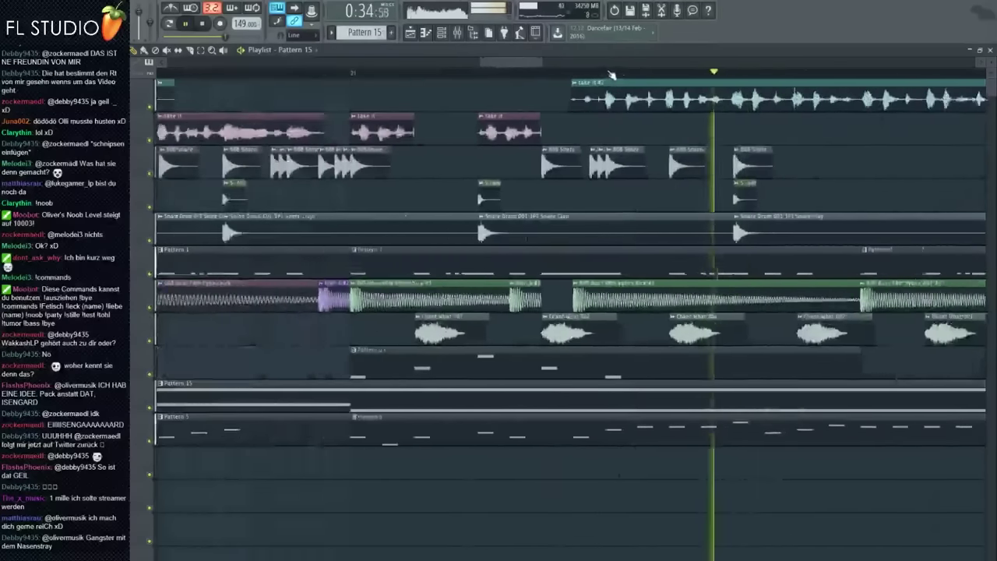
scroll(772, 122, "up", 1)
scroll(615, 128, "up", 3)
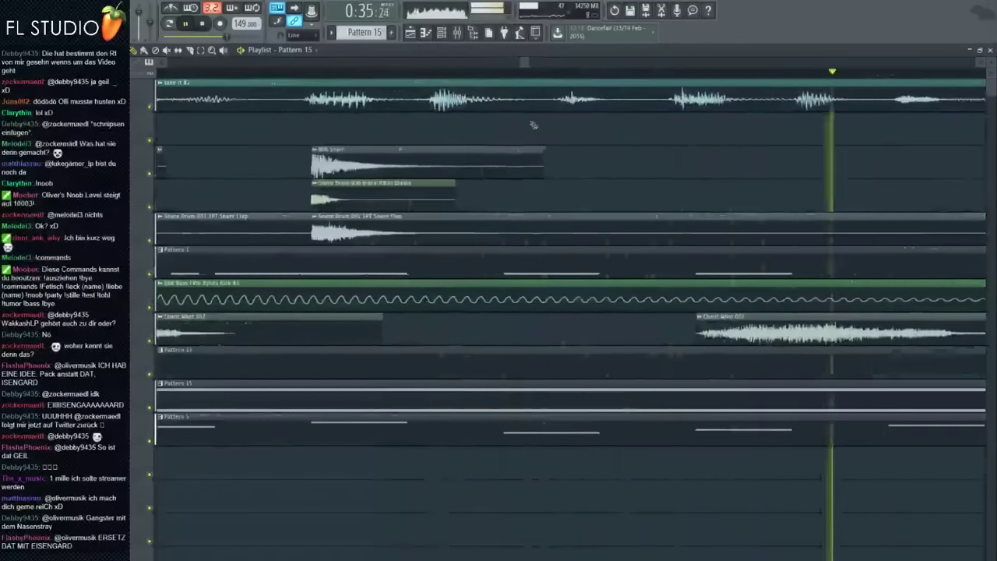
scroll(639, 192, "down", 6)
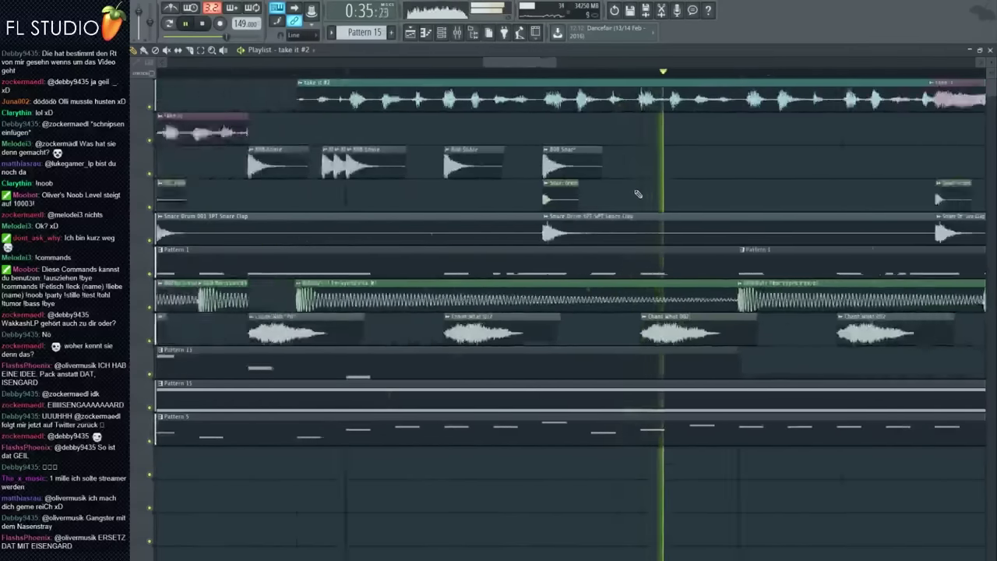
scroll(638, 193, "down", 5)
scroll(639, 192, "up", 5)
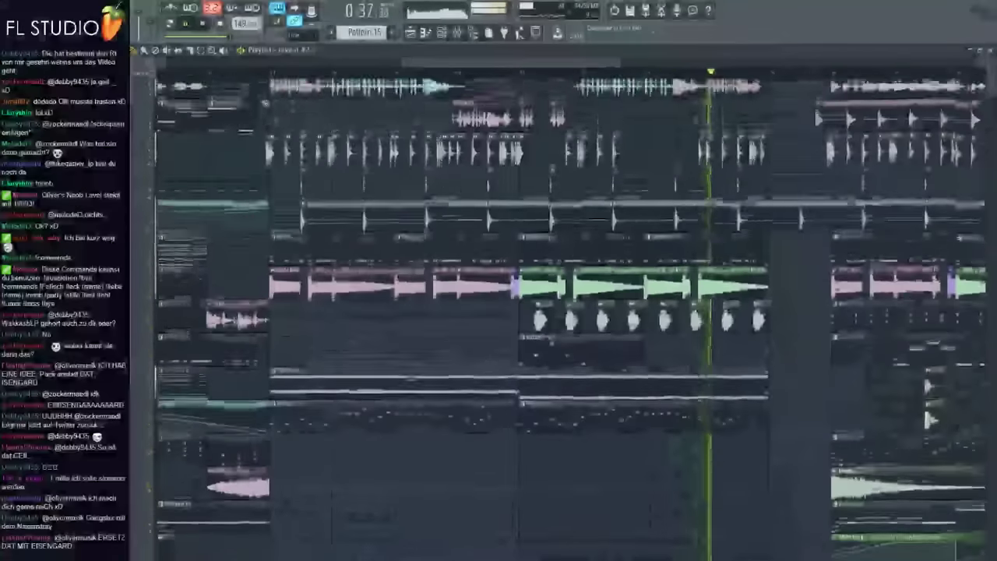
scroll(254, 79, "down", 4)
Play the arrangement from about bar 14 through the extended drop and look over the clips around bar 21.
key("space")
left_click(205, 73)
scroll(219, 152, "up", 2)
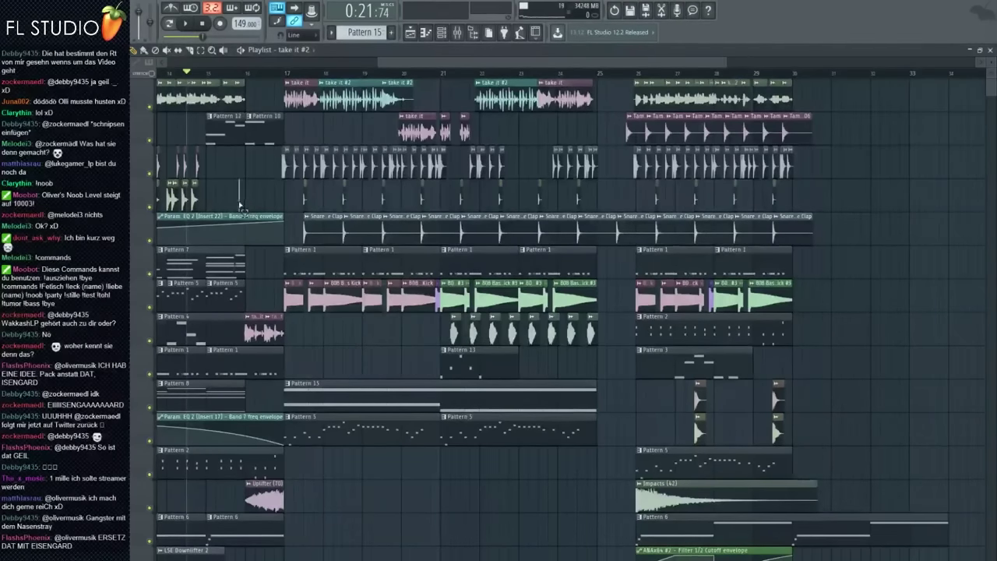
scroll(238, 204, "up", 3)
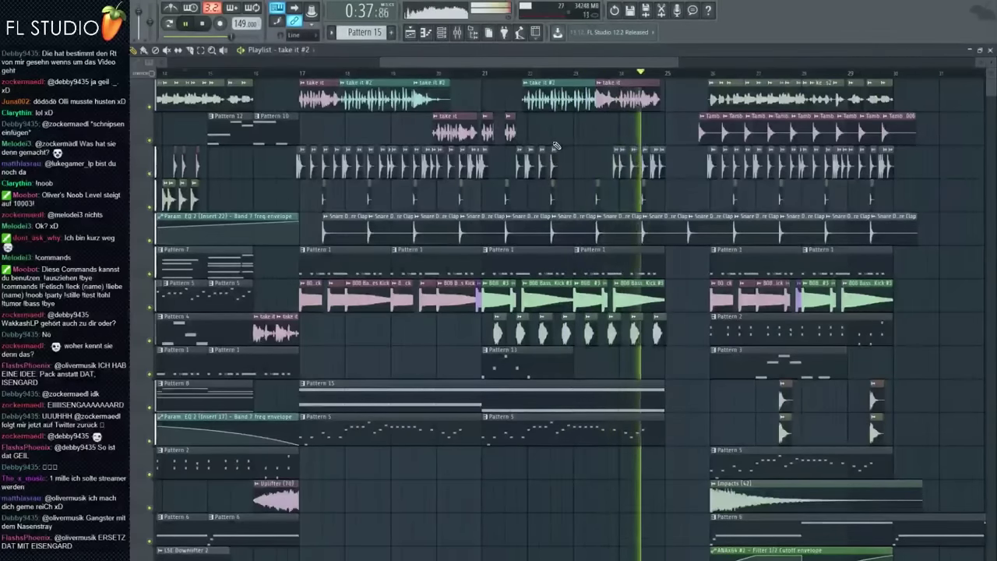
key("space")
scroll(575, 144, "down", 1)
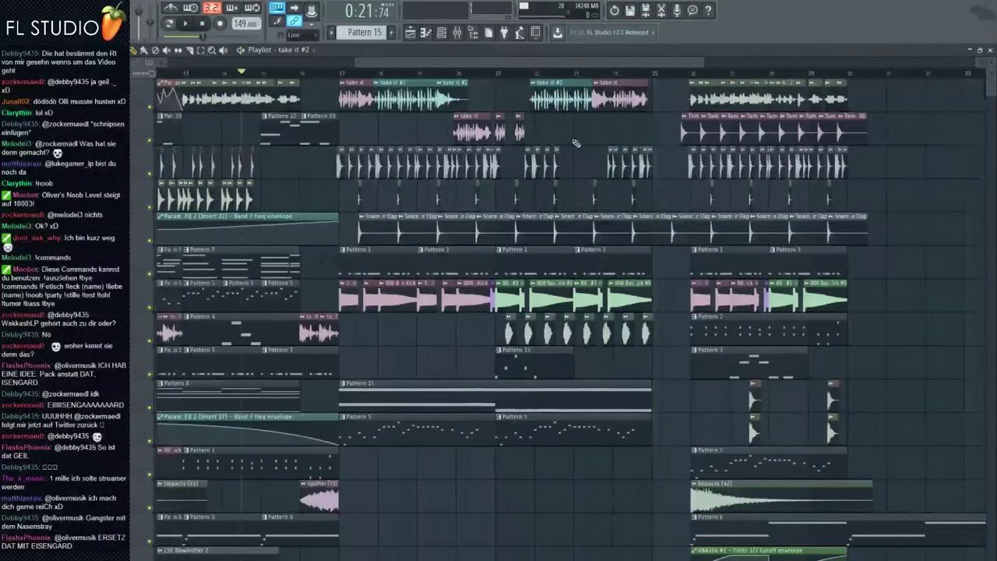
scroll(524, 101, "up", 2)
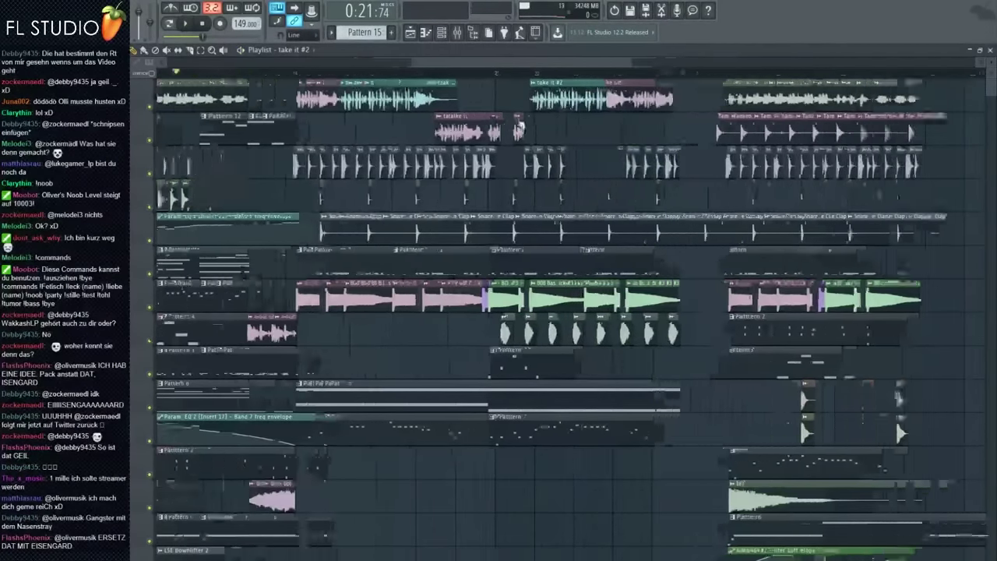
scroll(478, 111, "up", 1)
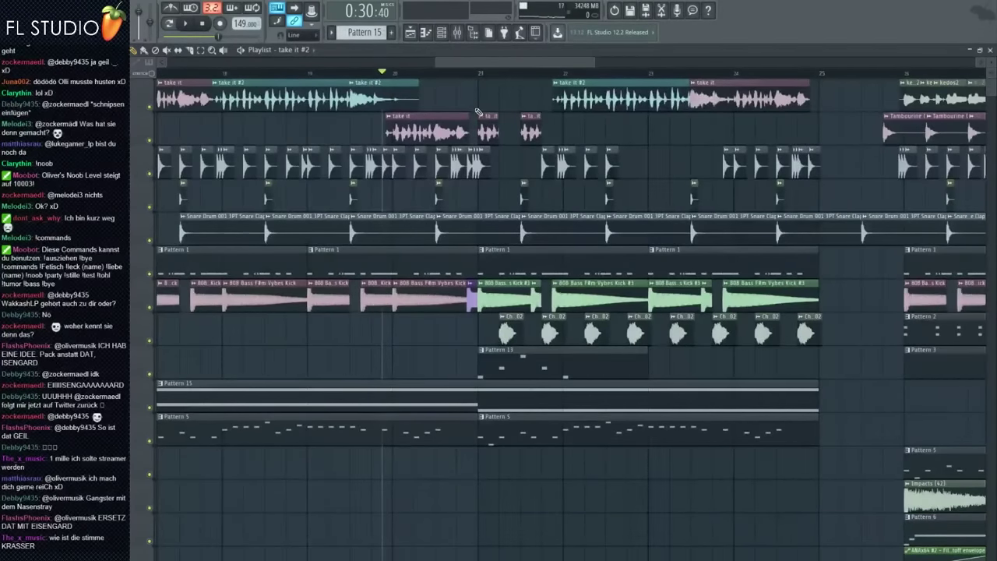
scroll(478, 111, "down", 4)
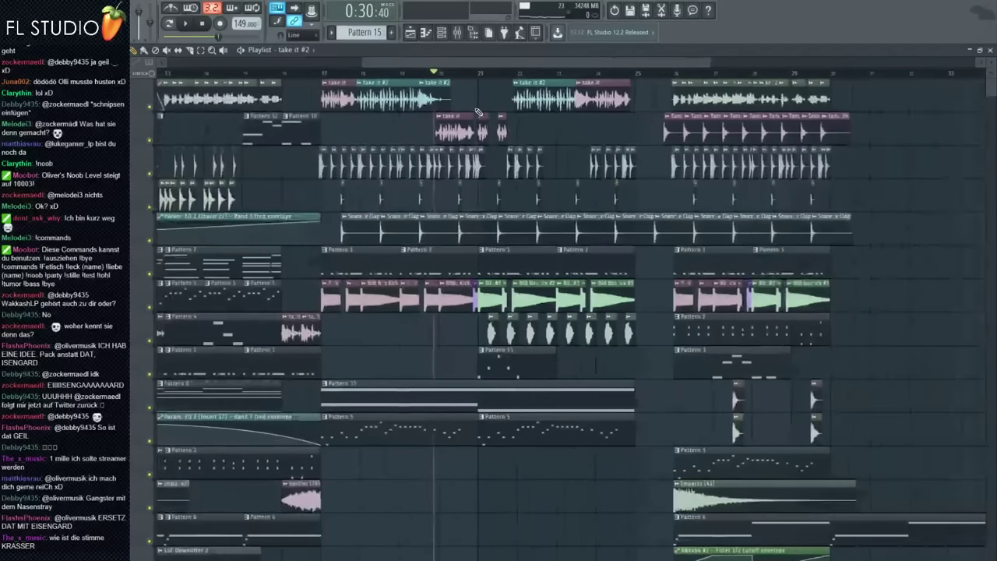
Show the mixer's Insert 1 effects and play the transition into the drop from about bar 16.
left_click(465, 35)
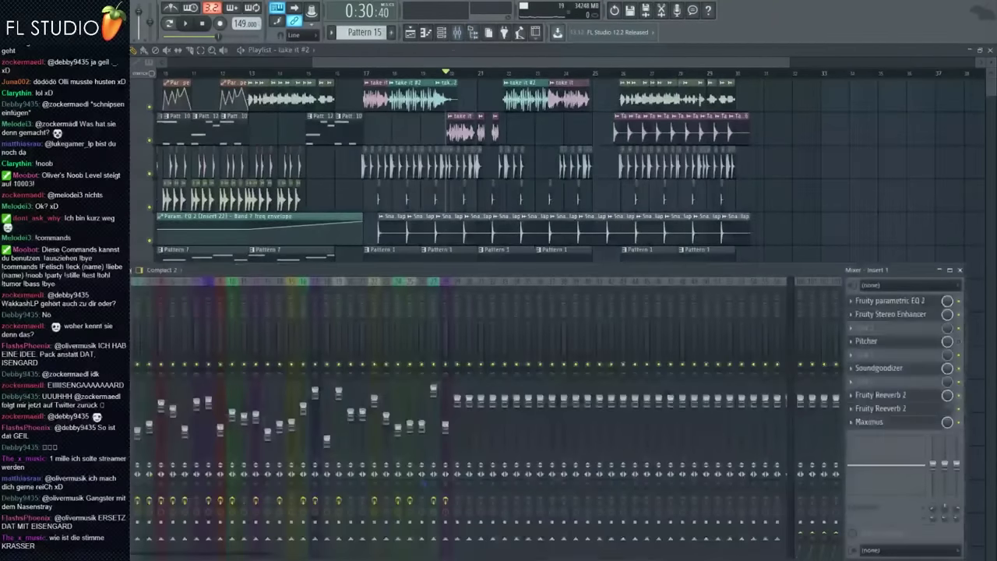
key("F9")
left_click(457, 32)
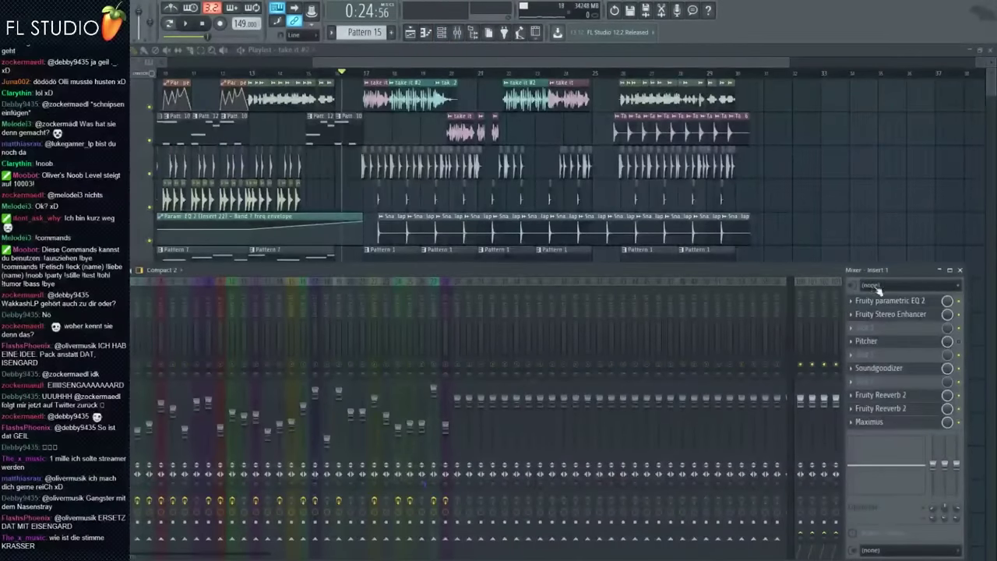
key("space")
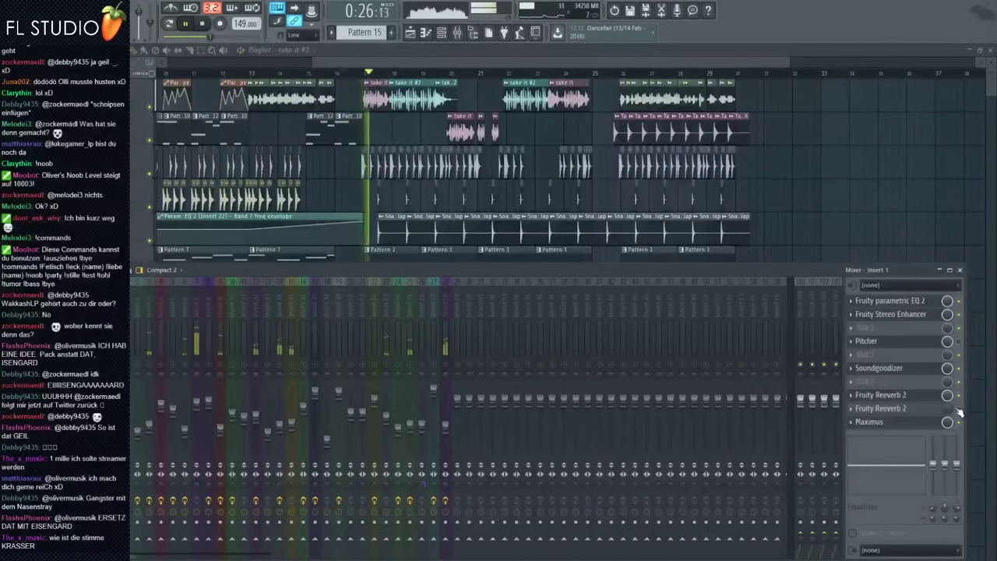
Open Insert 1's Fruity parametric EQ 2 and compare the vocal with the equalizer on and off during playback.
left_click(908, 302)
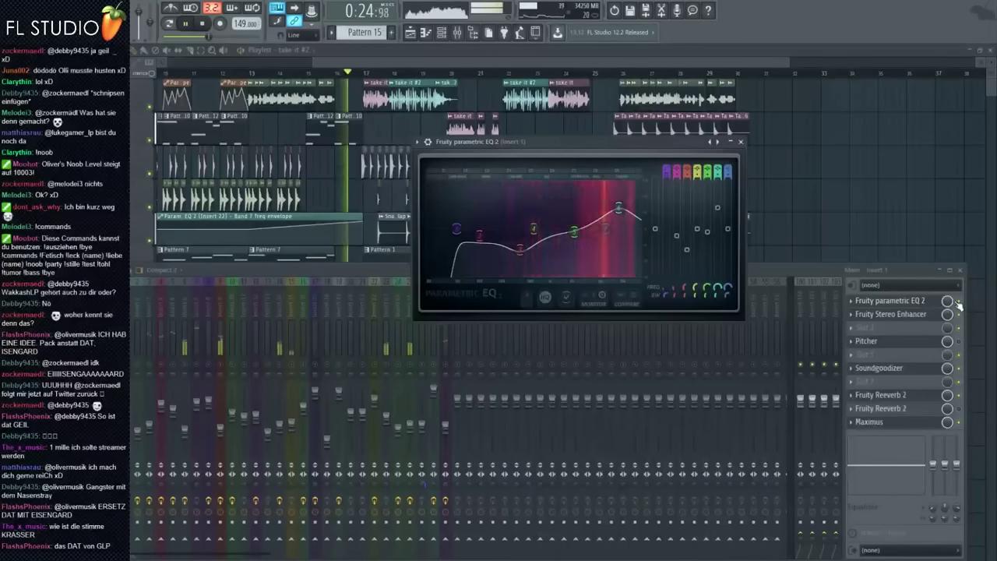
key("space")
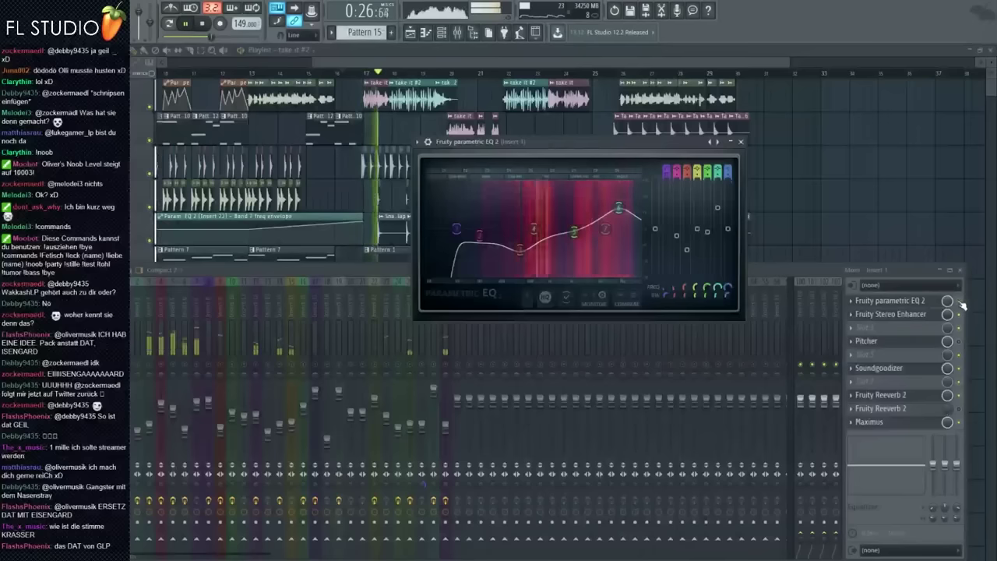
left_click(963, 305)
key("space")
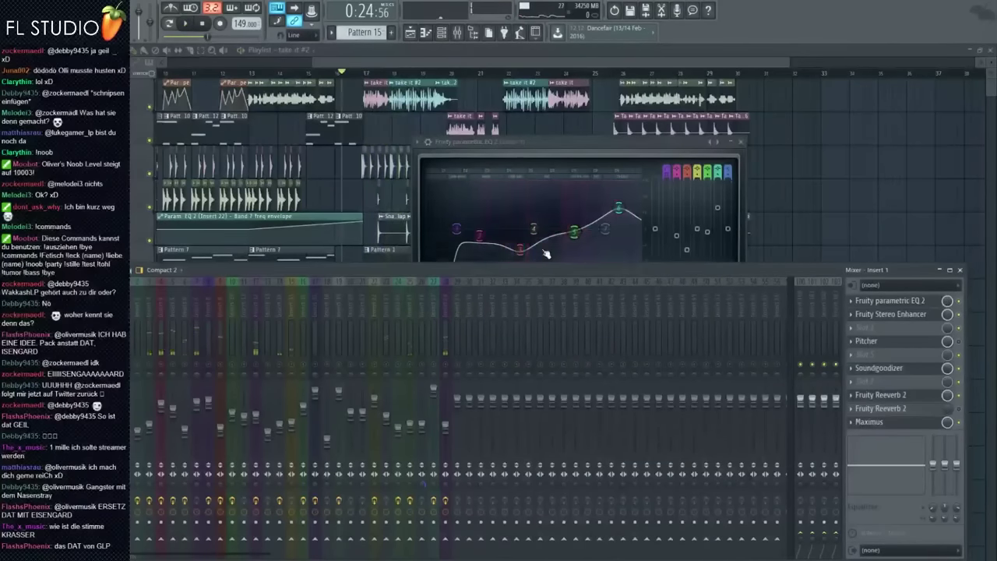
Move the EQ band at the curve's dip slightly higher in frequency and lower in gain, and audition the vocal.
mouse_move(520, 250)
left_mouse_down()
mouse_move(526, 198)
mouse_move(524, 251)
left_mouse_up()
key("space")
key("space")
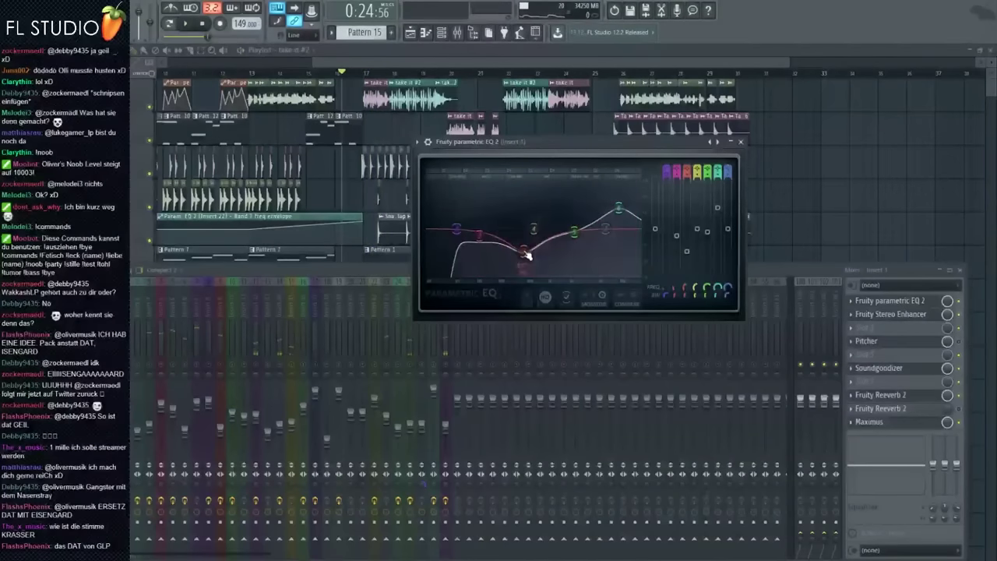
Open Insert 1's Fruity Stereo Enhancer and position its window above the equalizer.
left_click(900, 314)
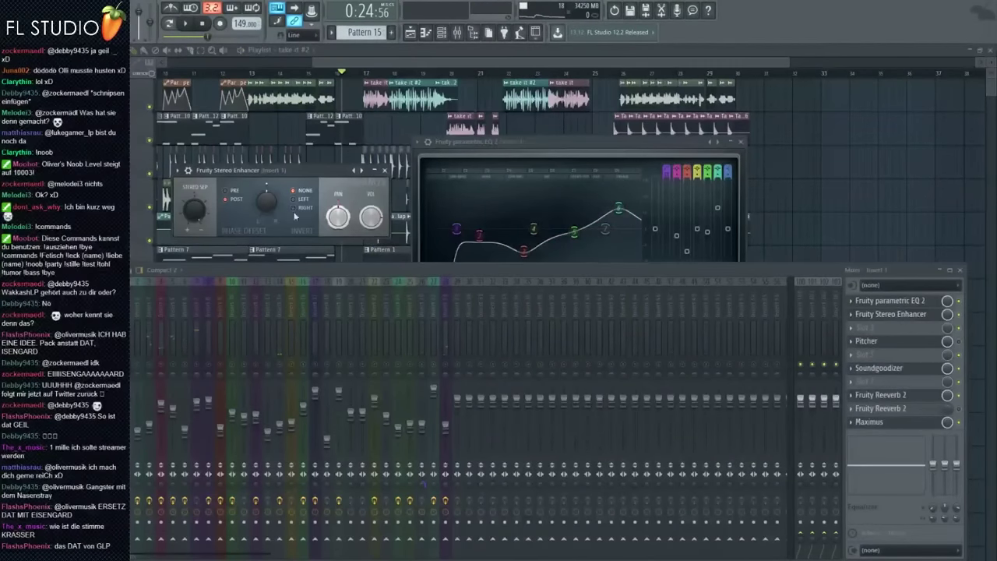
left_click_drag(263, 174, 499, 173)
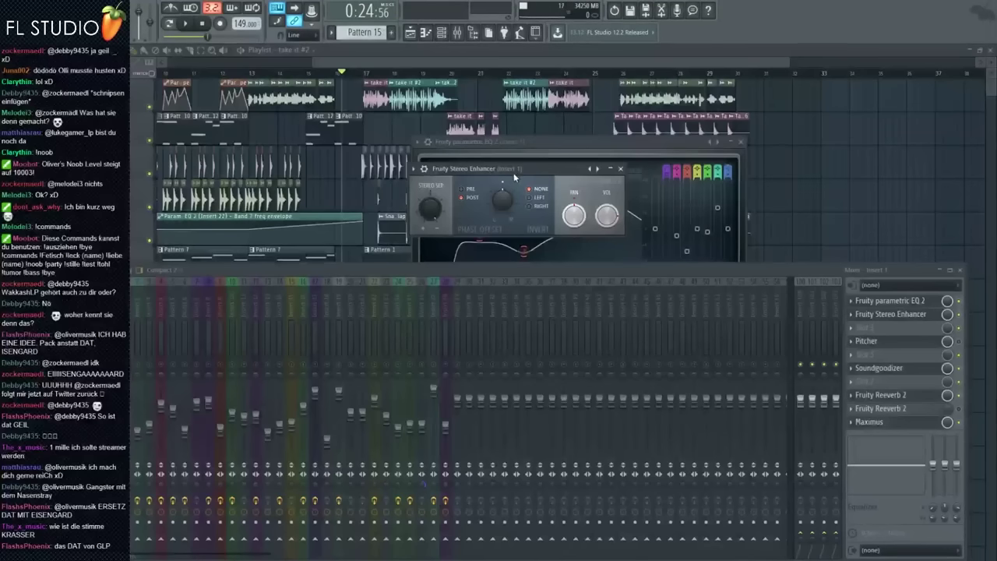
left_click_drag(513, 169, 628, 99)
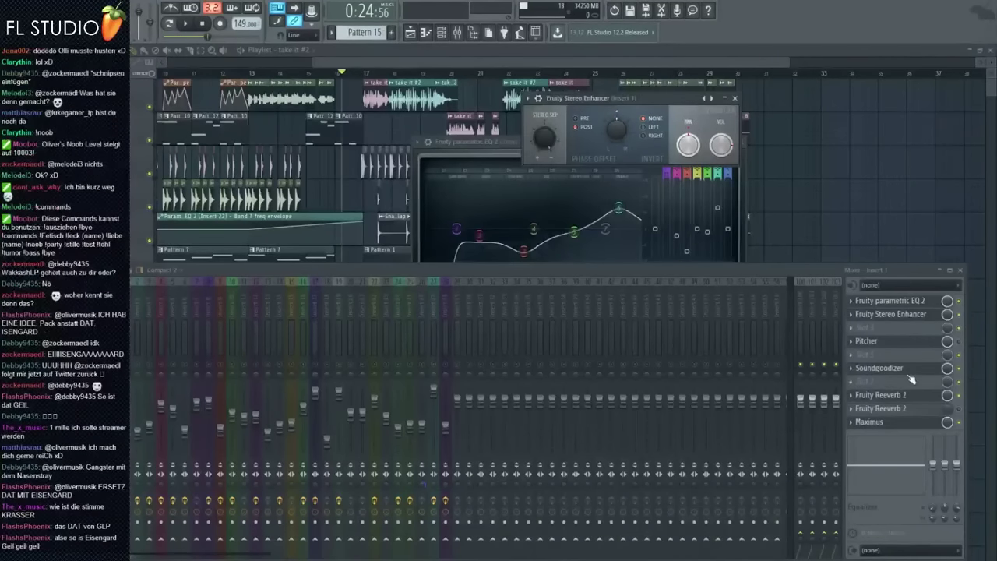
Open Insert 1's Soundgoodizer beside the equalizer and audition its effect on the vocal during playback.
left_click(897, 373)
left_click_drag(480, 160, 605, 160)
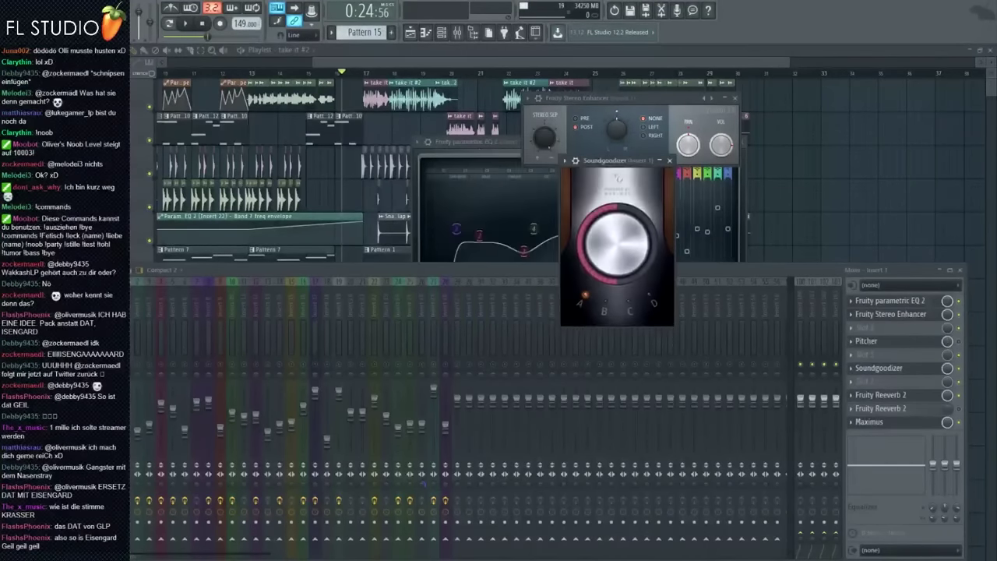
key("space")
left_click(963, 376)
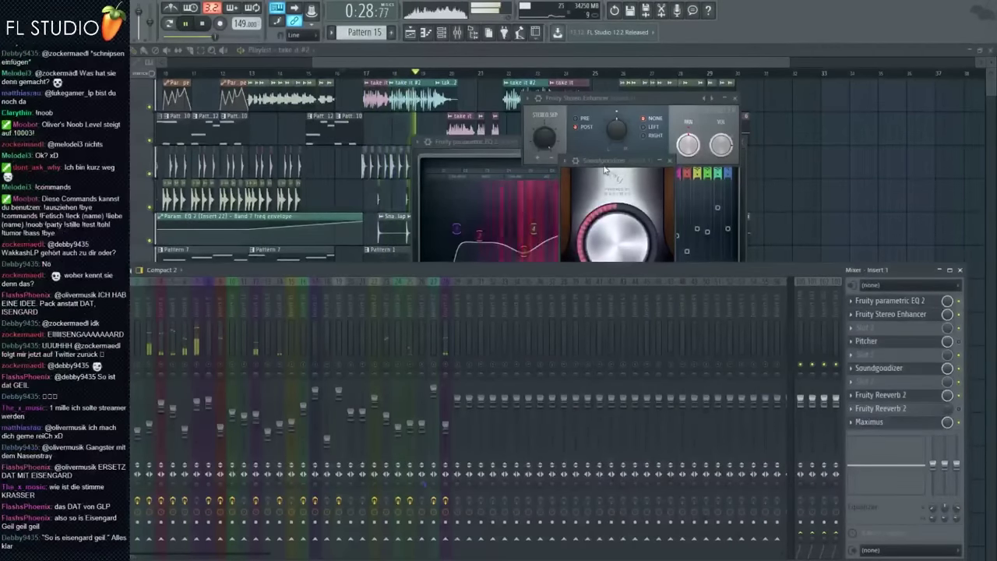
key("space")
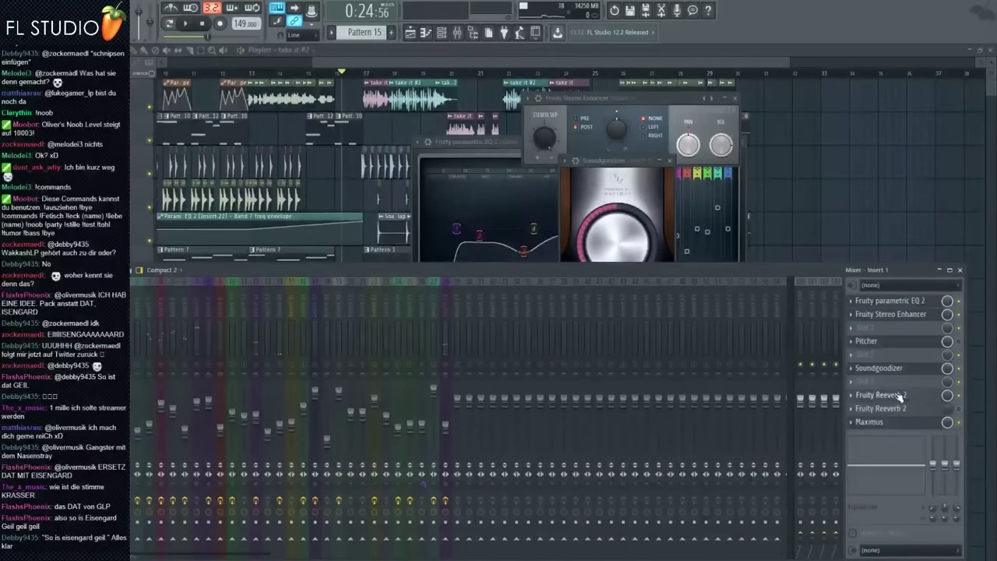
Open Insert 1's first Fruity Reeverb 2, move its window aside, and open Maximus.
left_click(879, 394)
left_click_drag(350, 158, 428, 137)
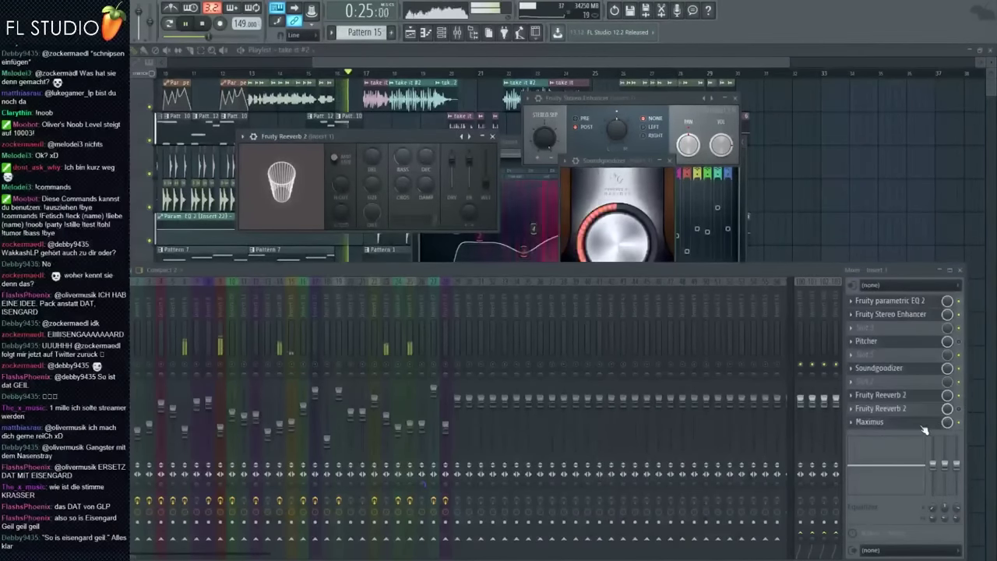
left_click(880, 421)
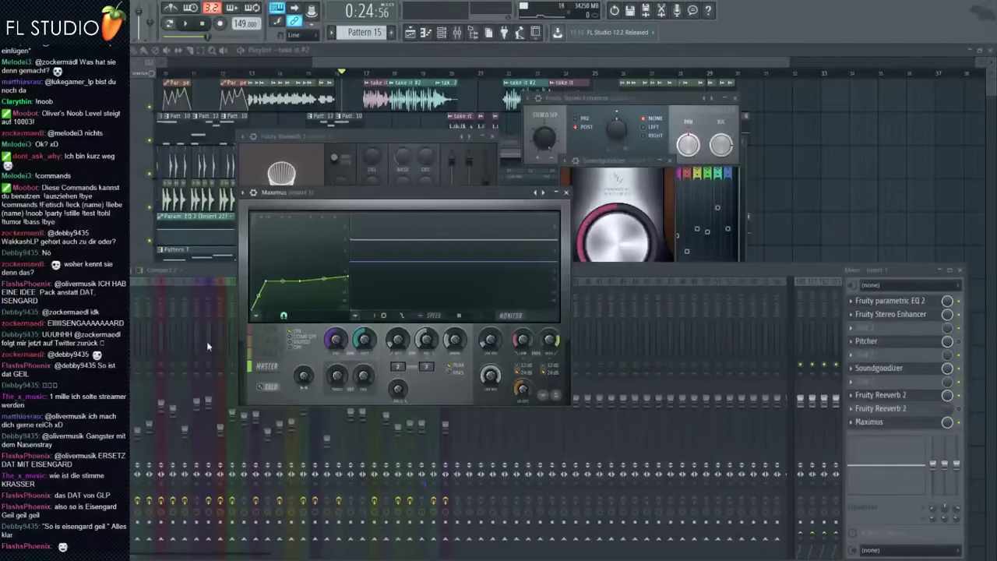
Turn off Insert 1's solo and play the full arrangement from about bar 16 into the drop.
left_click(211, 364)
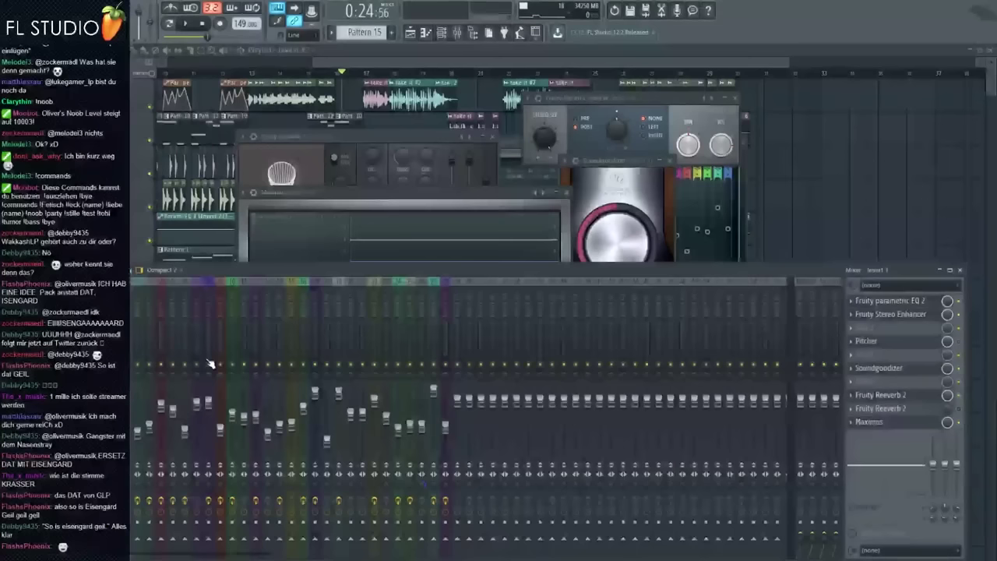
left_click(385, 116)
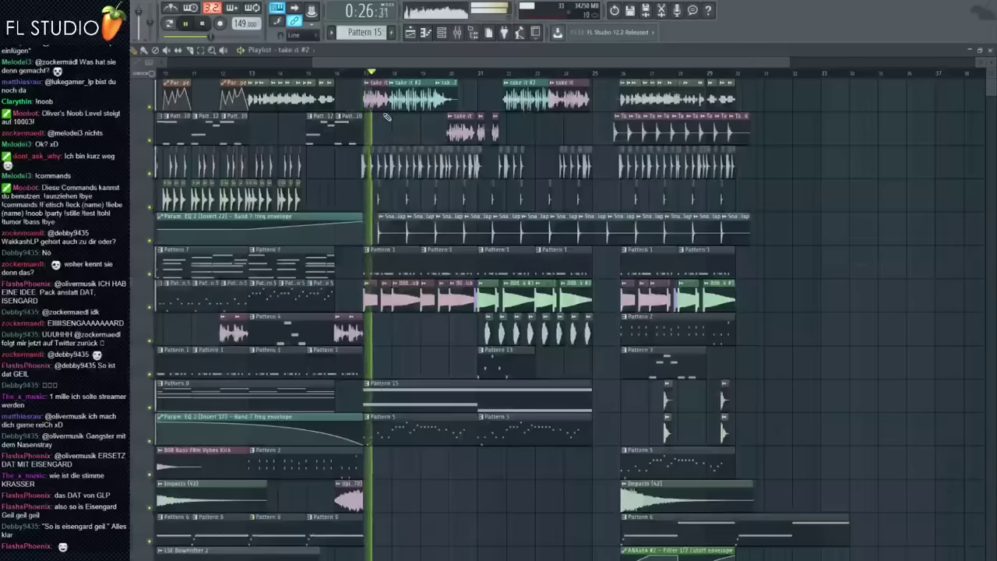
scroll(386, 148, "up", 3)
key("space")
Show the mixer, solo Insert 1, and reposition the mixer window so the vocal track is visible.
left_click(471, 34)
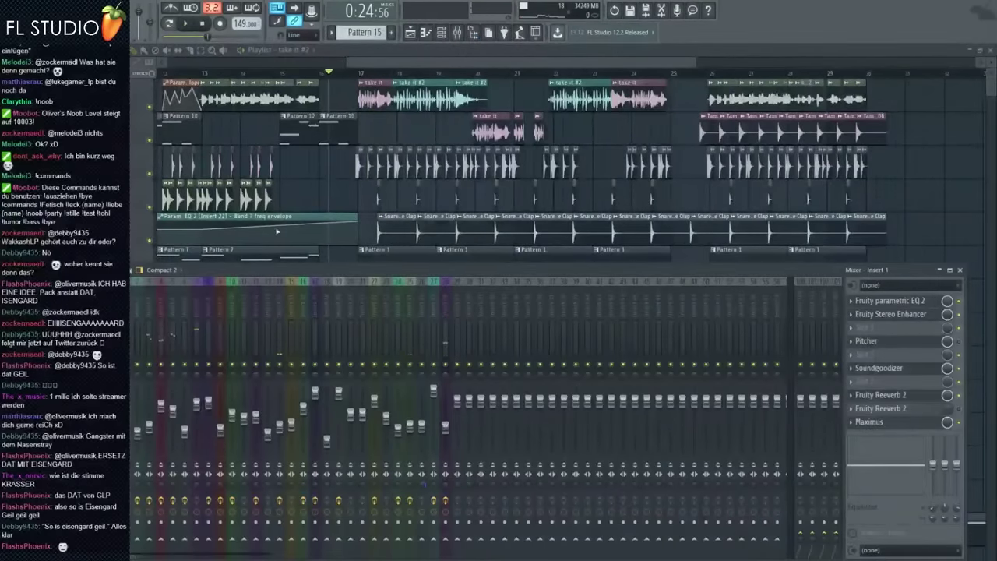
right_click(127, 364)
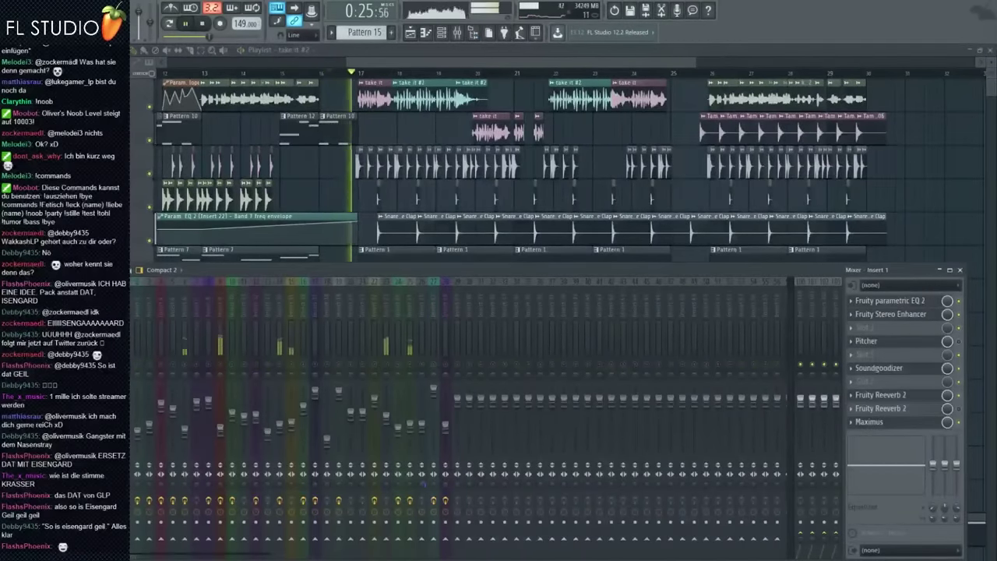
left_click_drag(179, 271, 228, 266)
key("space")
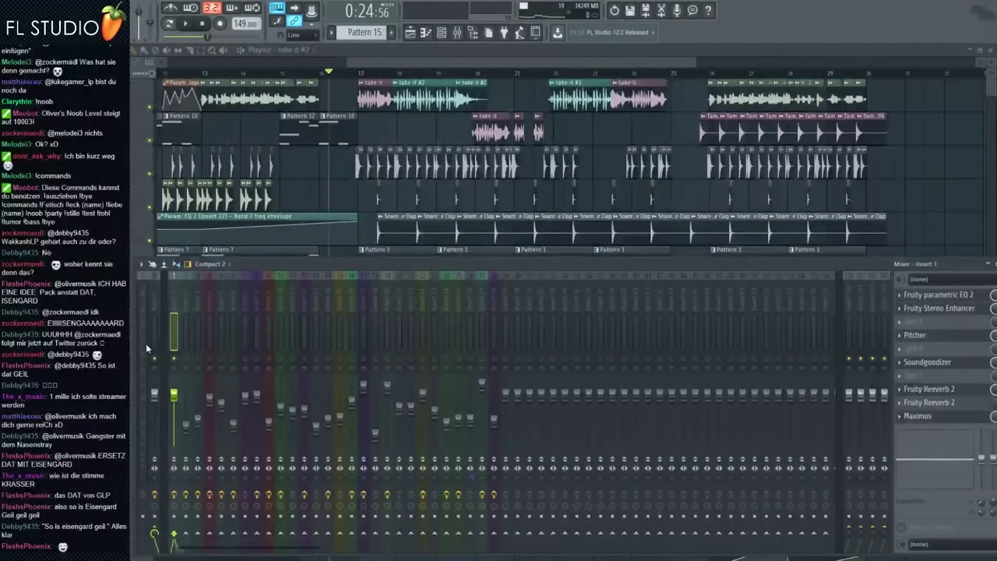
left_click(143, 341)
left_click(175, 342)
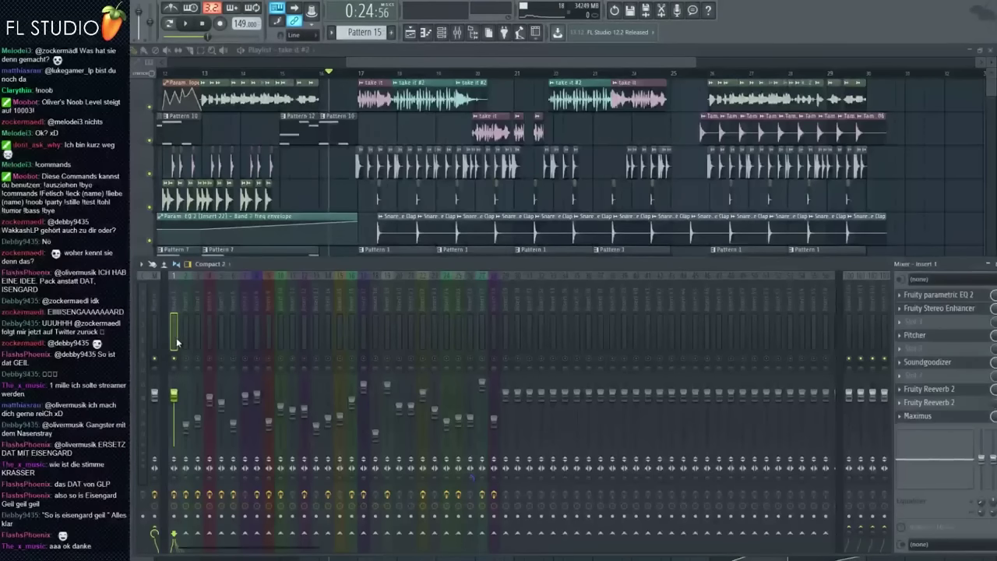
Open Insert 1's Maximus and reposition the mixer so the full effects rack is visible.
left_click(918, 417)
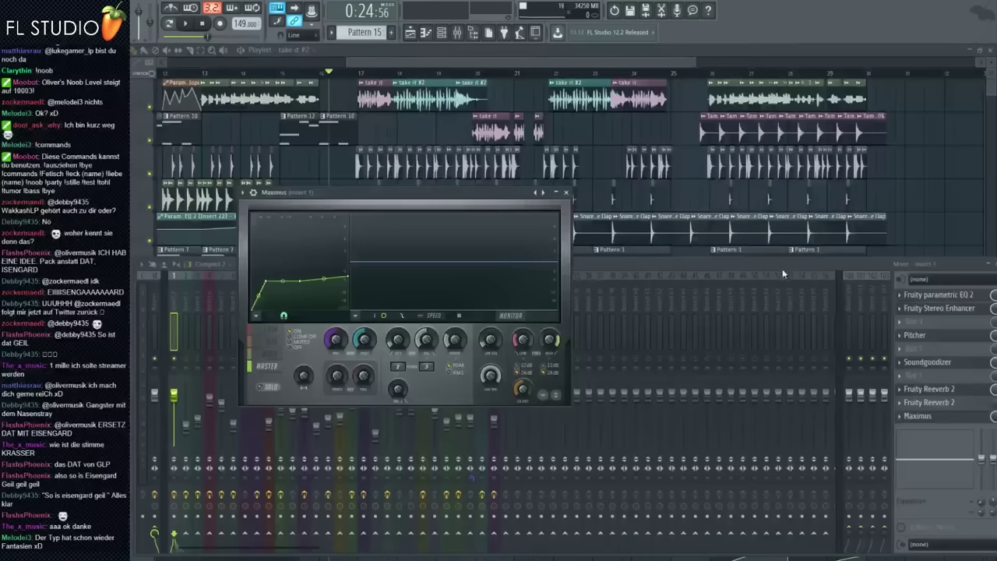
left_click_drag(783, 269, 848, 269)
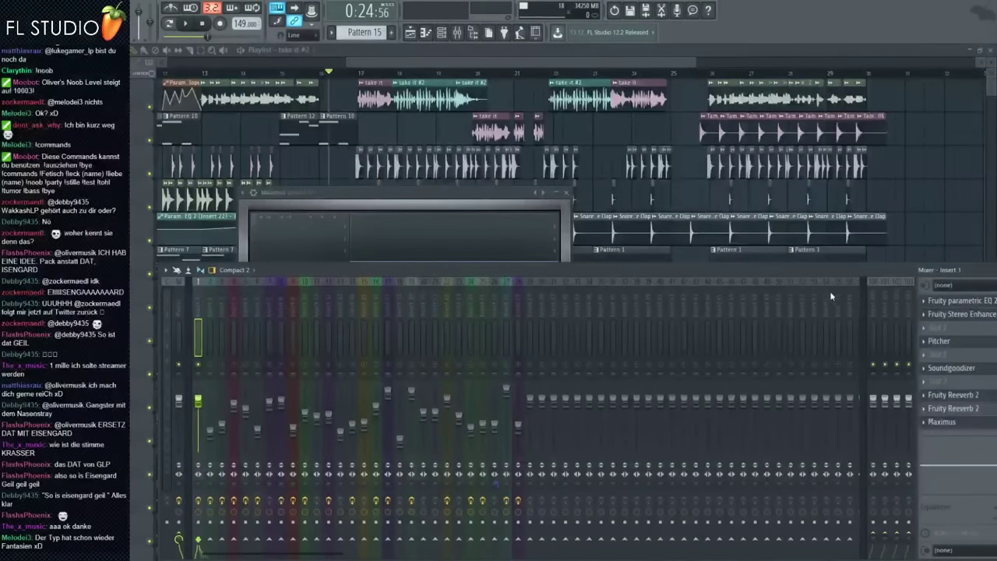
mouse_move(820, 270)
left_mouse_down()
mouse_move(799, 271)
mouse_move(812, 276)
left_mouse_up()
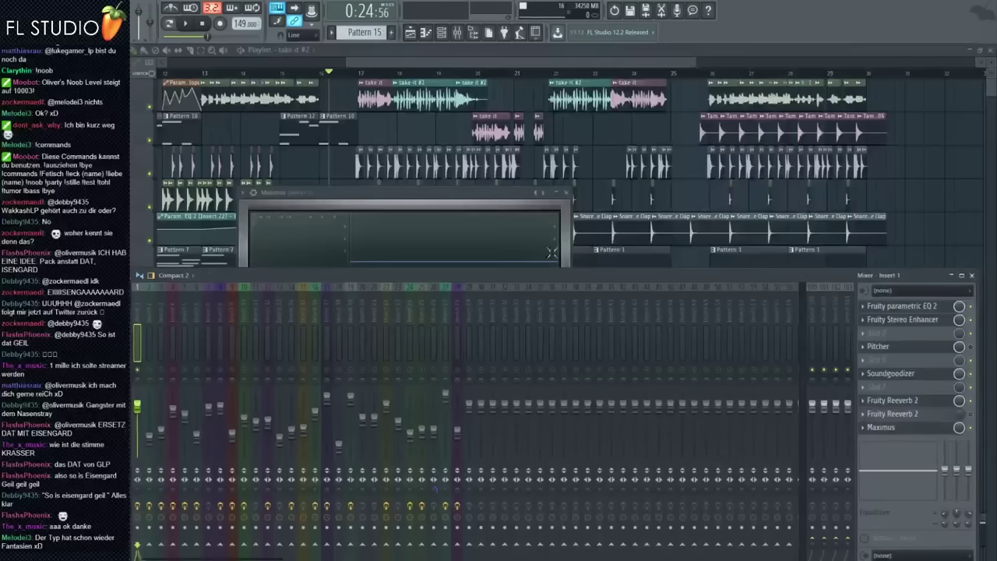
left_click(412, 201)
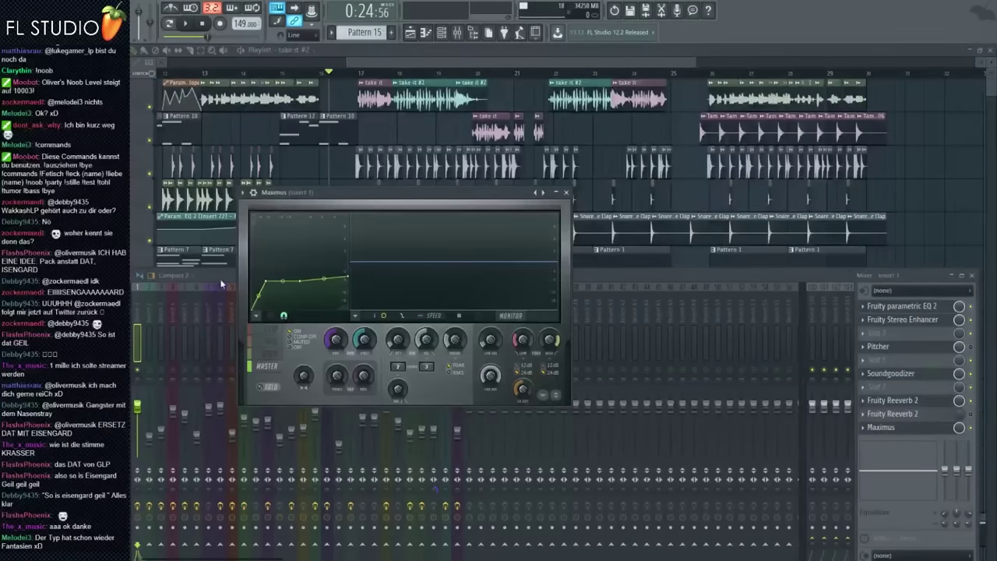
Compare the vocal with Maximus on and off during playback, and restore the full mix.
key("space")
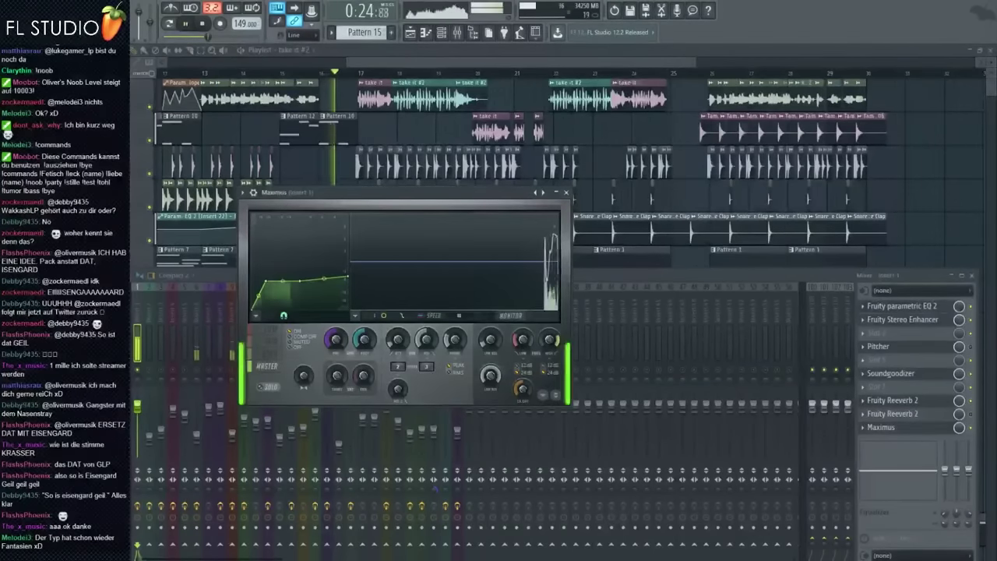
left_click(971, 429)
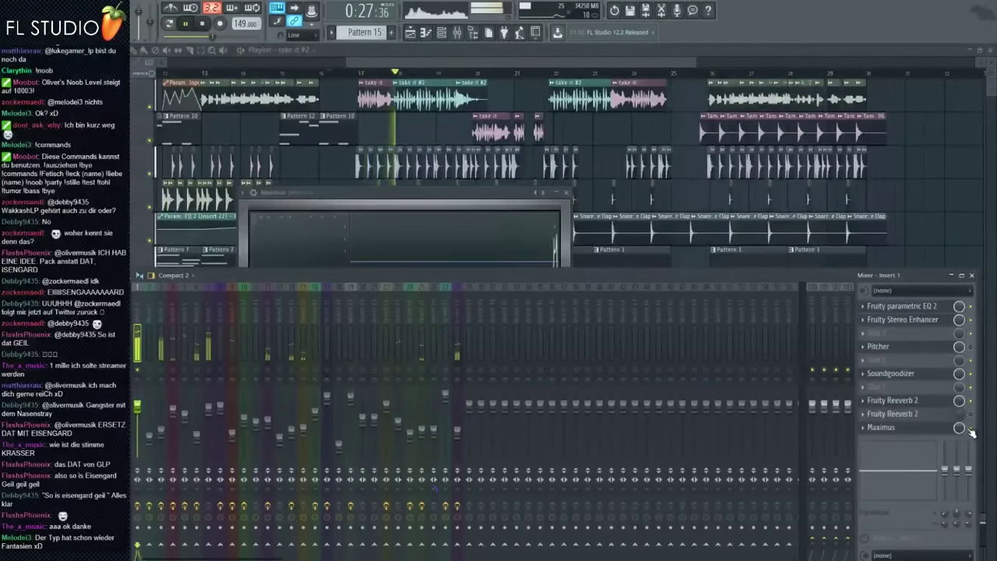
key("space")
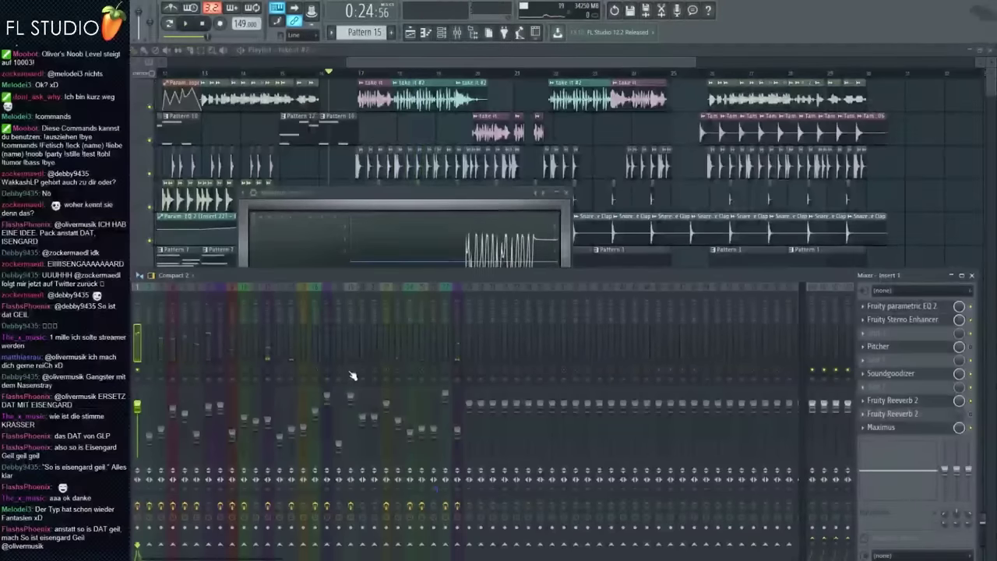
key("space")
left_click(552, 205)
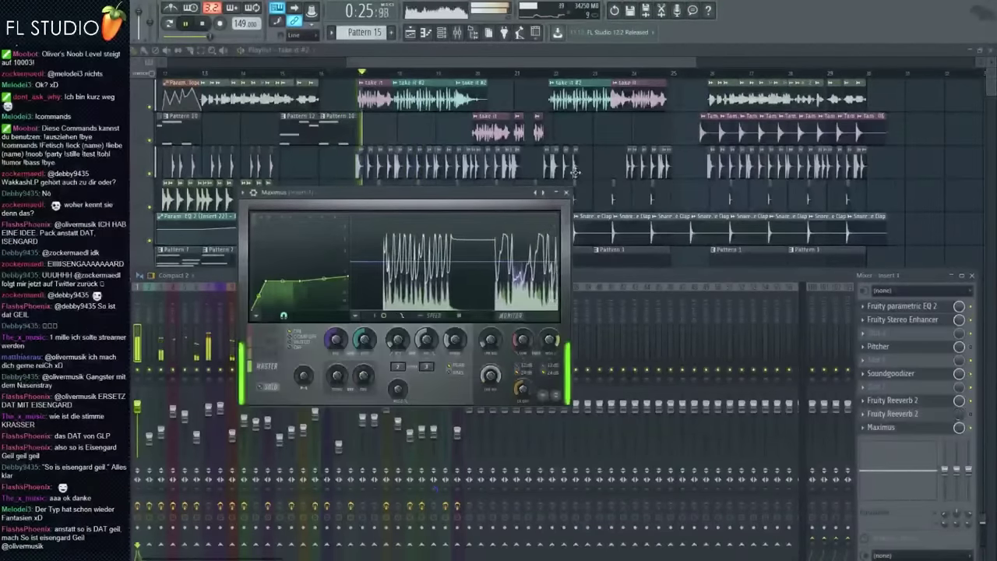
Return to the playlist, play through the drop, and examine the vocal clips around bar 21.
left_click(574, 174)
scroll(466, 253, "up", 4)
scroll(521, 367, "down", 3)
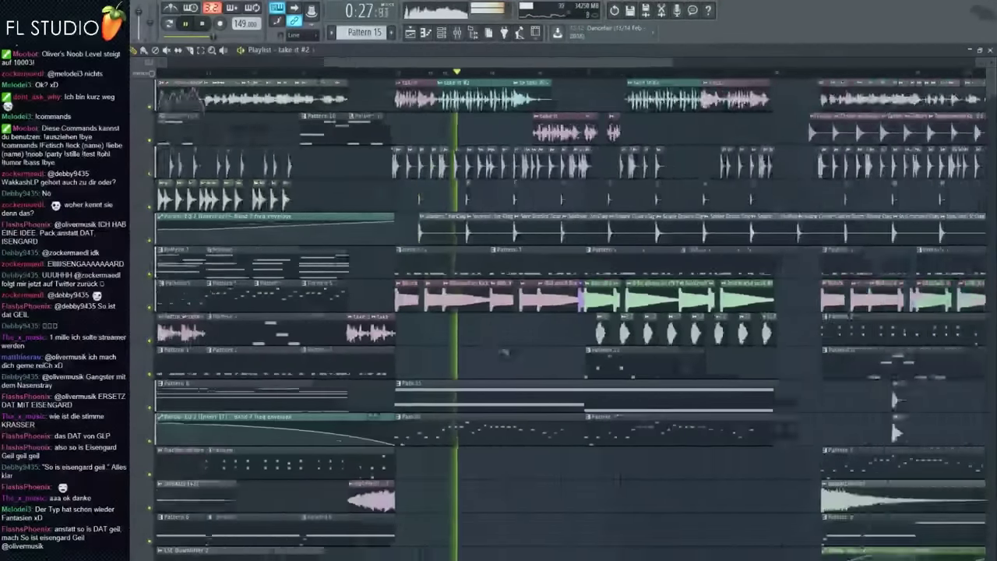
scroll(545, 354, "up", 1)
scroll(557, 355, "up", 2)
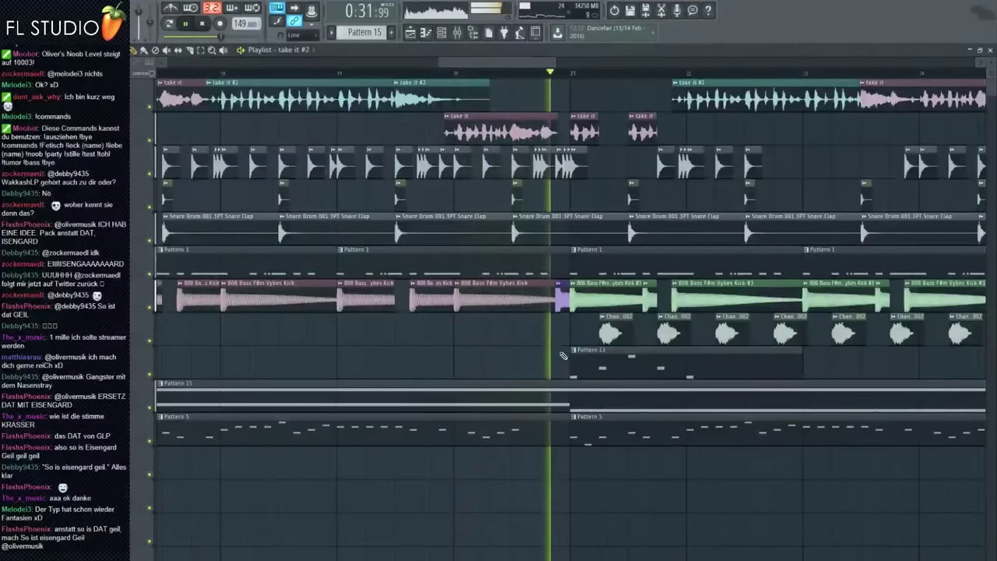
scroll(563, 356, "down", 3)
scroll(639, 272, "up", 4)
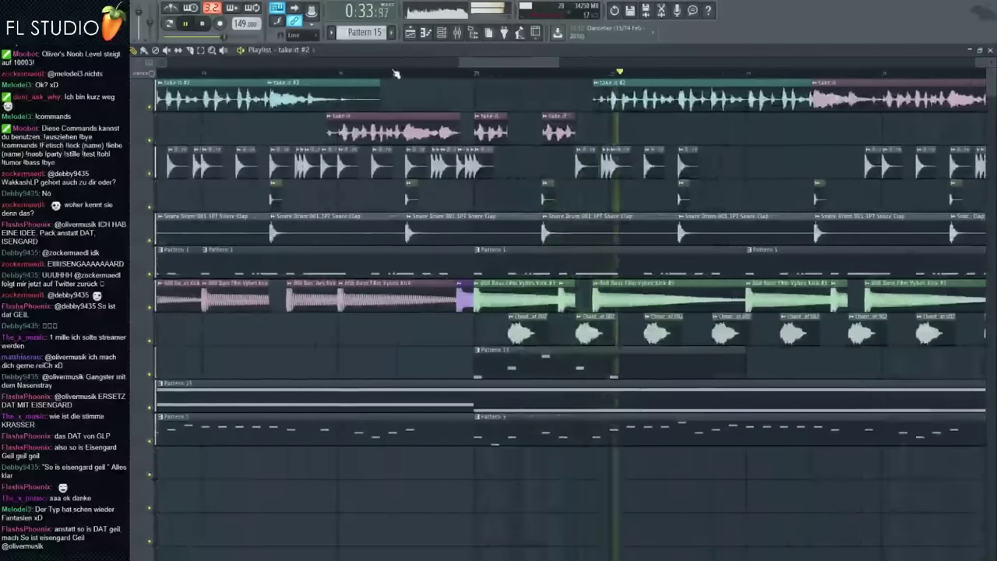
key("space")
scroll(443, 153, "up", 3)
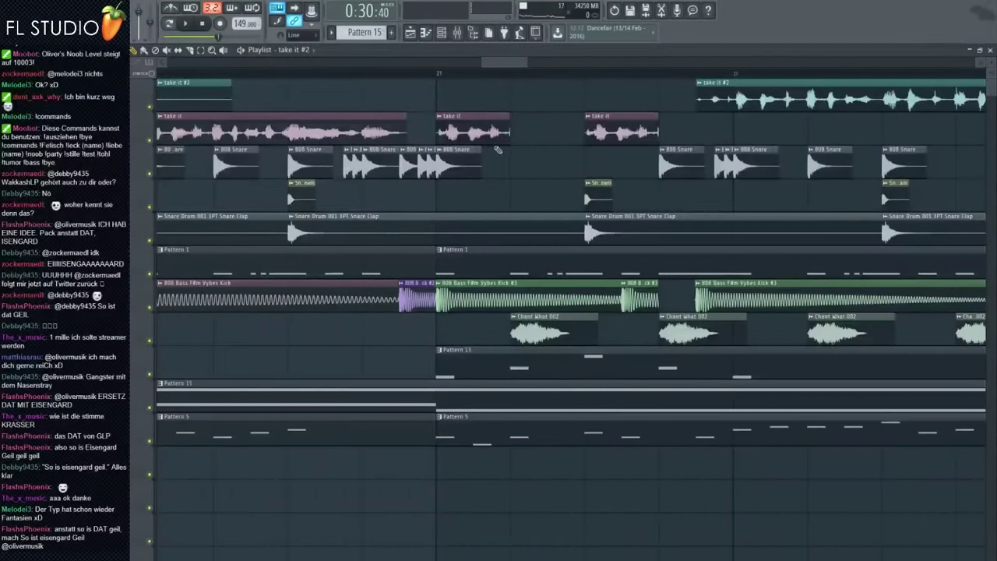
Examine the ends of the short take it vocal clips in bar 21 and the clips that follow during playback.
scroll(363, 78, "down", 5)
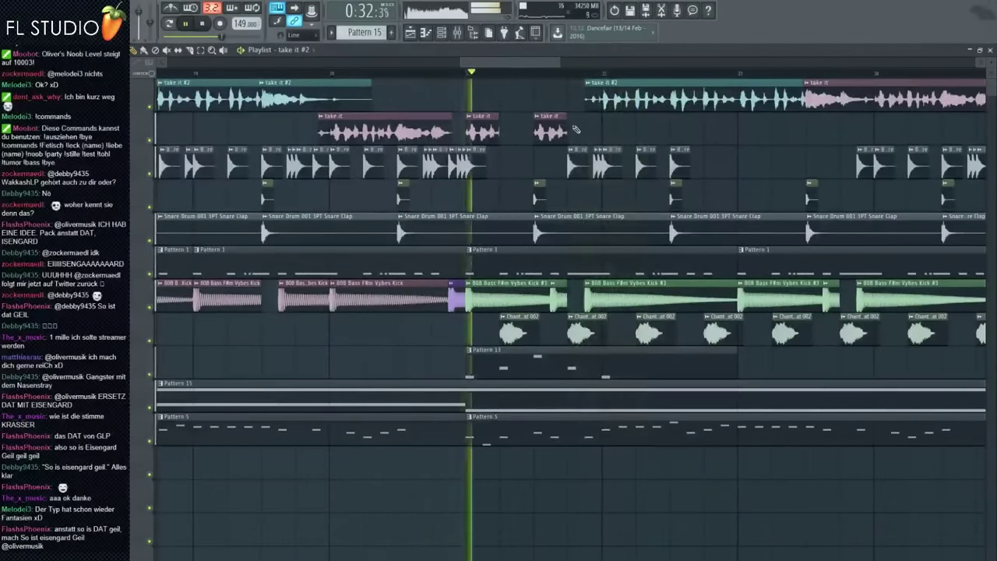
scroll(517, 125, "up", 3)
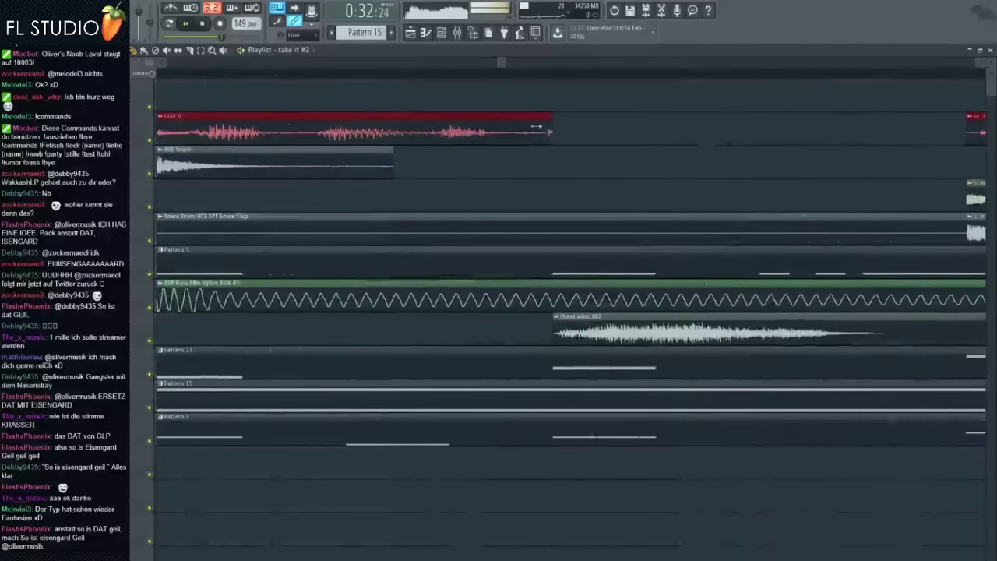
scroll(541, 147, "down", 1)
scroll(545, 150, "down", 5)
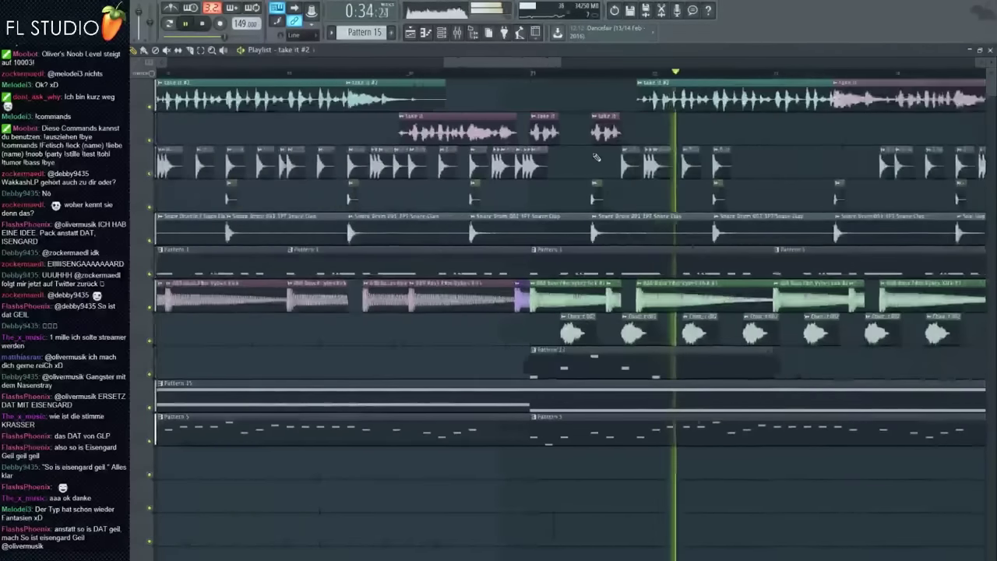
scroll(637, 152, "up", 1)
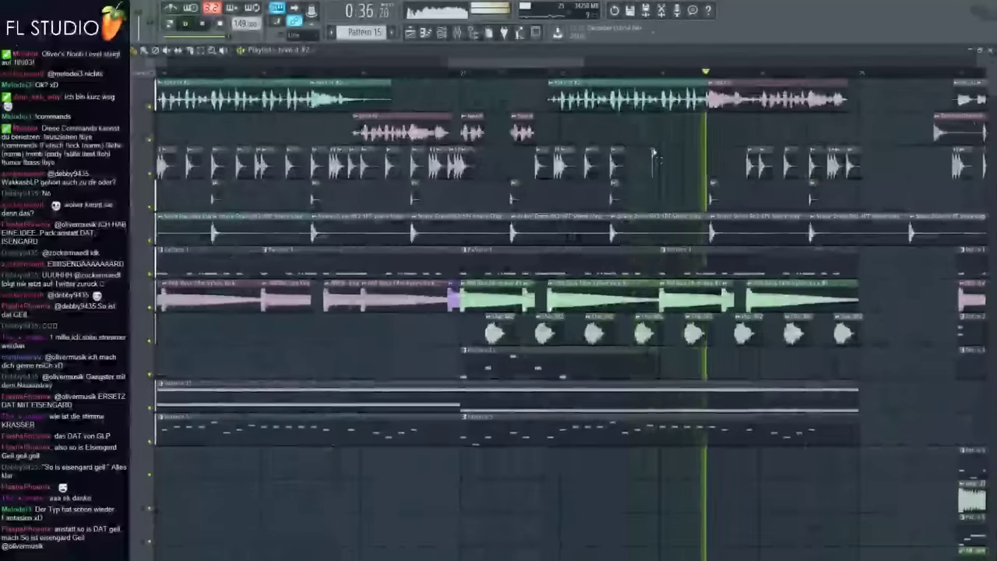
scroll(660, 145, "down", 2)
Stop playback and replay the drop from about bar 20.
left_click(535, 70)
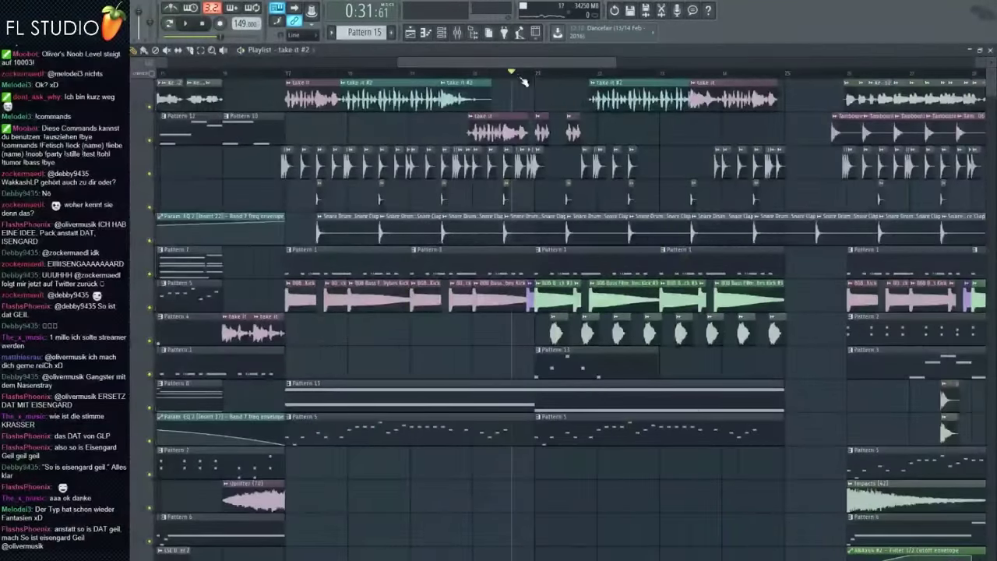
scroll(605, 148, "down", 3)
scroll(660, 211, "up", 4)
key("space")
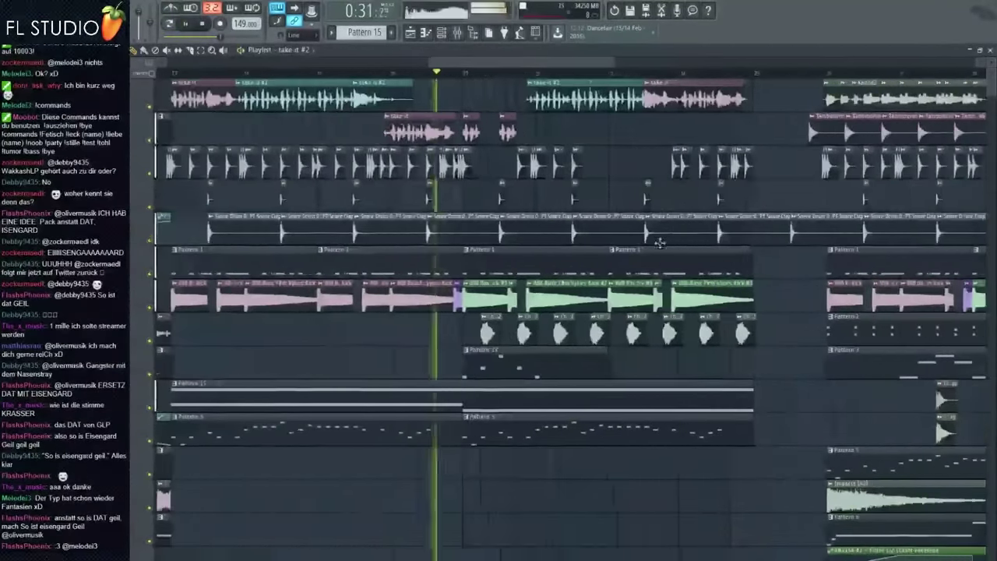
Solo and unsolo the playlist track holding Pattern 13 to audition it, and return the playhead to about bar 20.
right_click(149, 376)
key("space")
right_click(149, 376)
right_click(150, 375)
key("space")
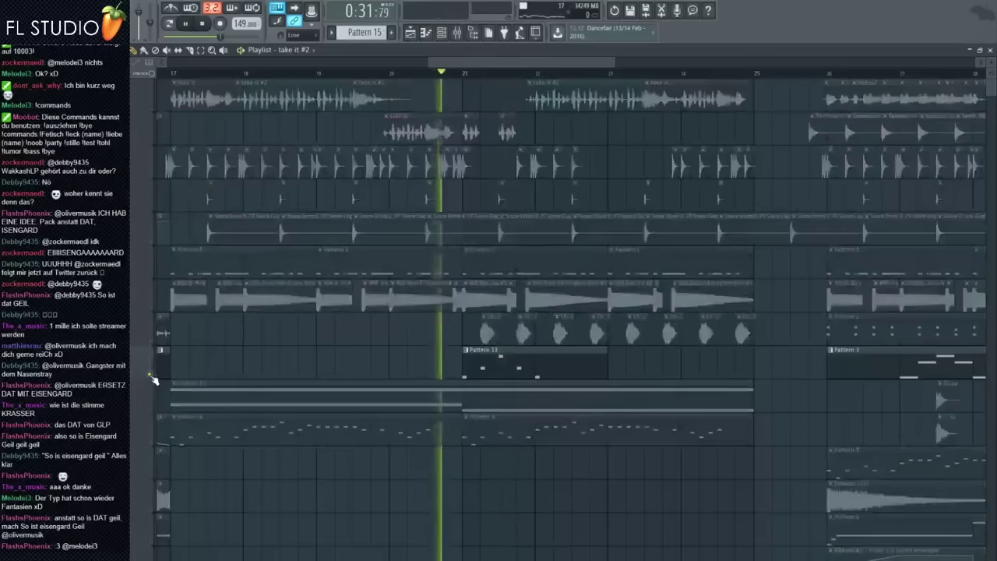
right_click(153, 379)
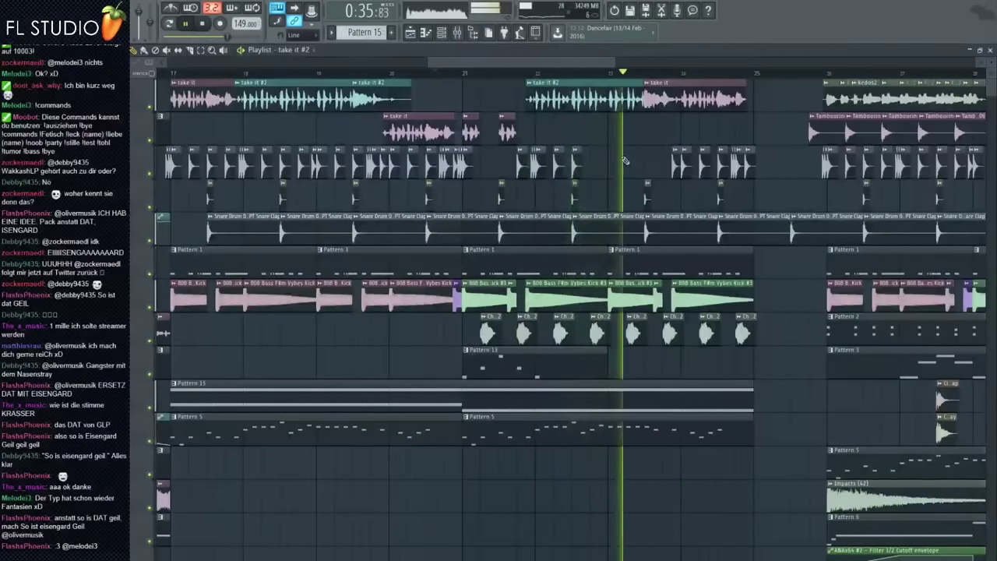
left_click_drag(499, 70, 405, 77)
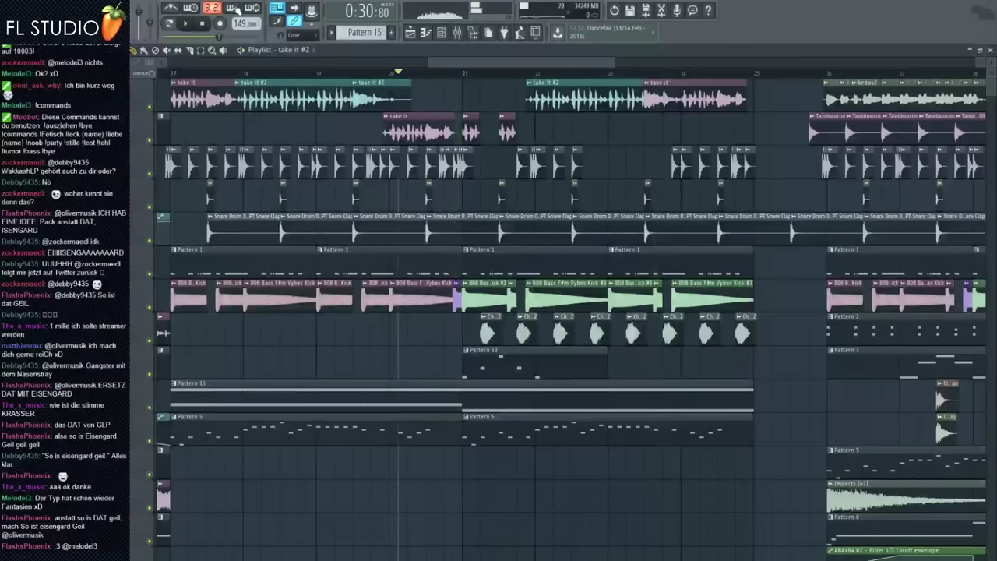
Play the drop from about bar 20, set the playhead to bar 21, and check Pattern 5 in the piano roll.
key("space")
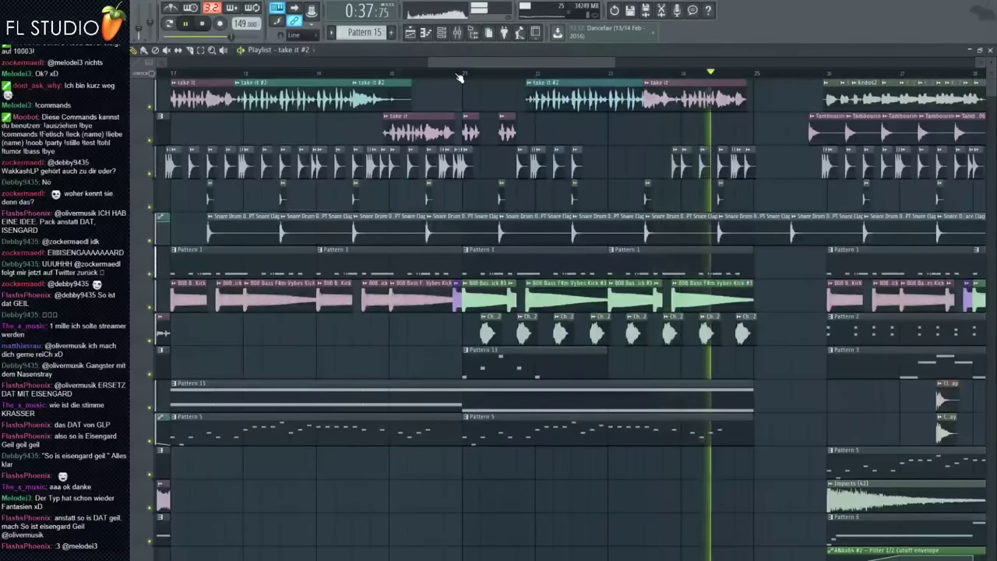
key("space")
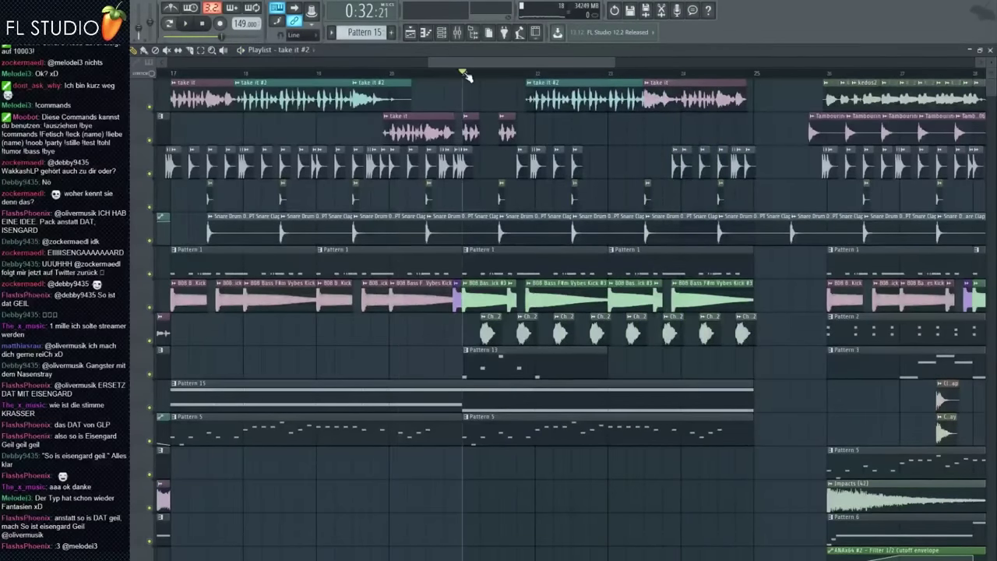
double_click(537, 423)
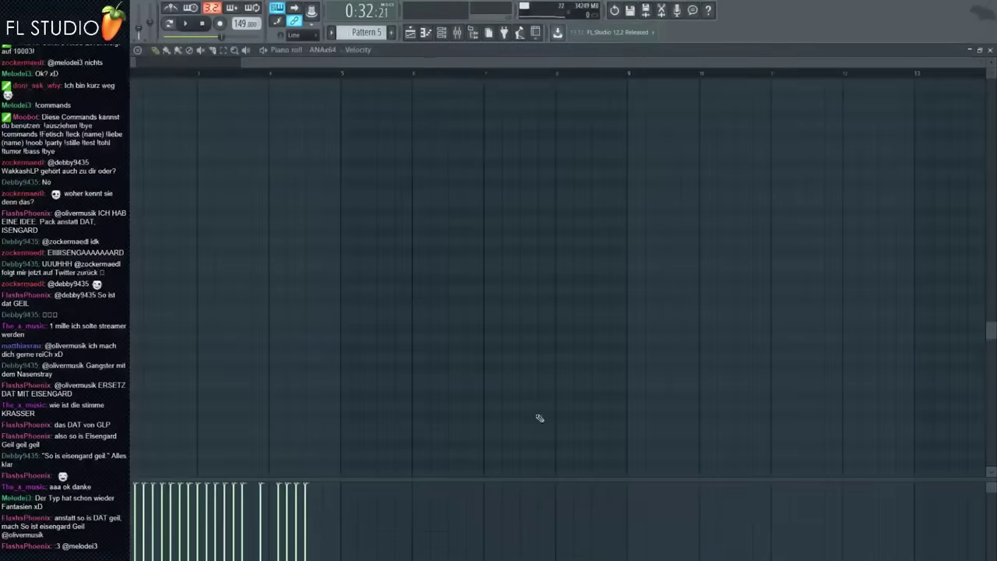
left_click(413, 31)
Mute the two upper playlist tracks holding the take it vocals and check the channel rack.
left_click(150, 141)
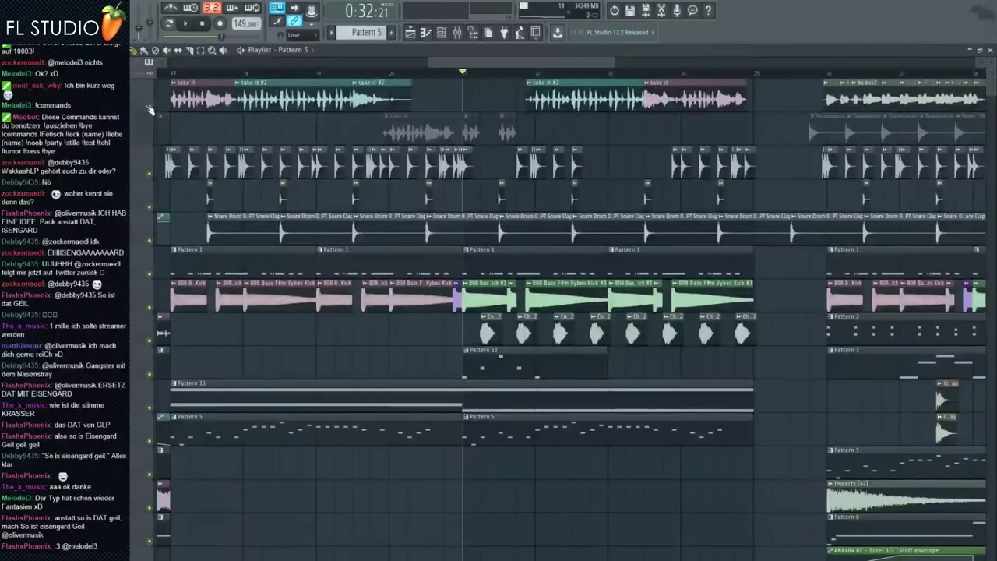
left_click(149, 108)
left_click(442, 35)
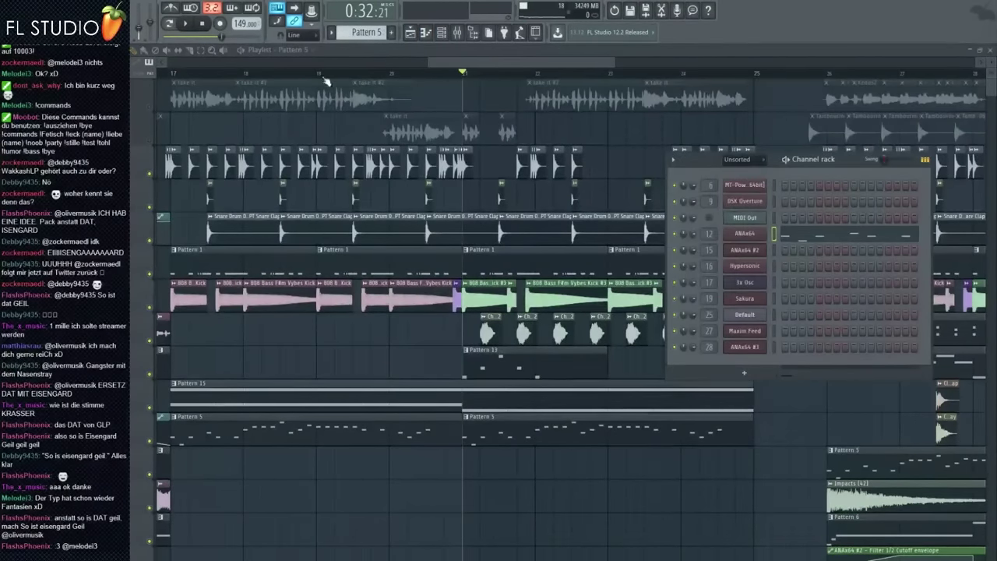
key("F6")
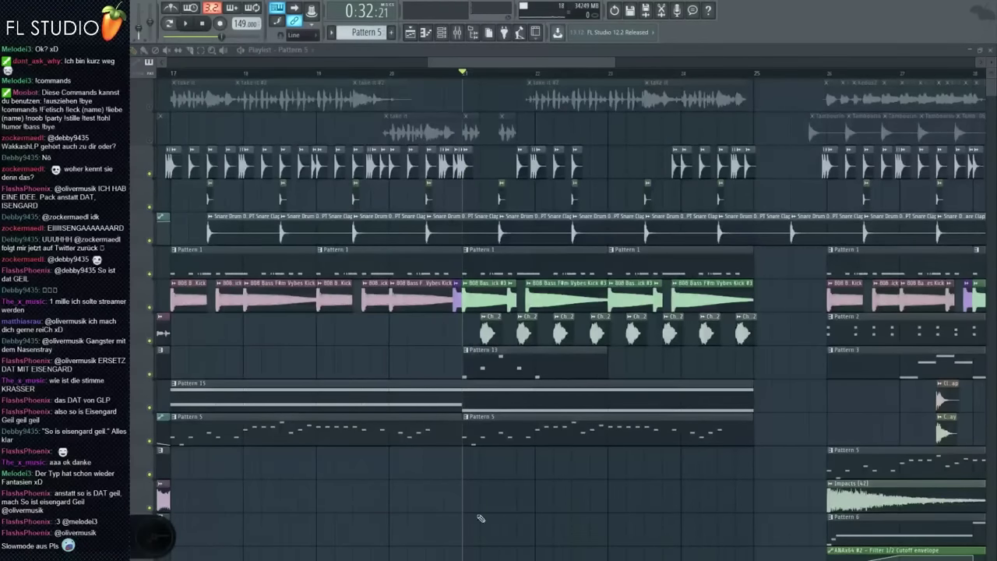
Play the transition into bar 21 and examine the short take it clips there.
scroll(491, 246, "up", 2, "ctrl")
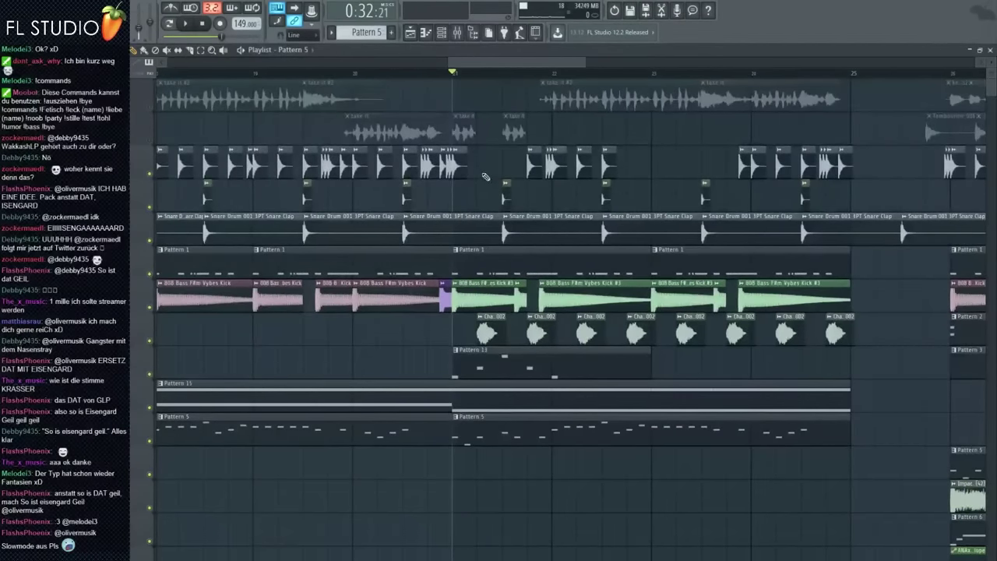
scroll(485, 177, "down", 3)
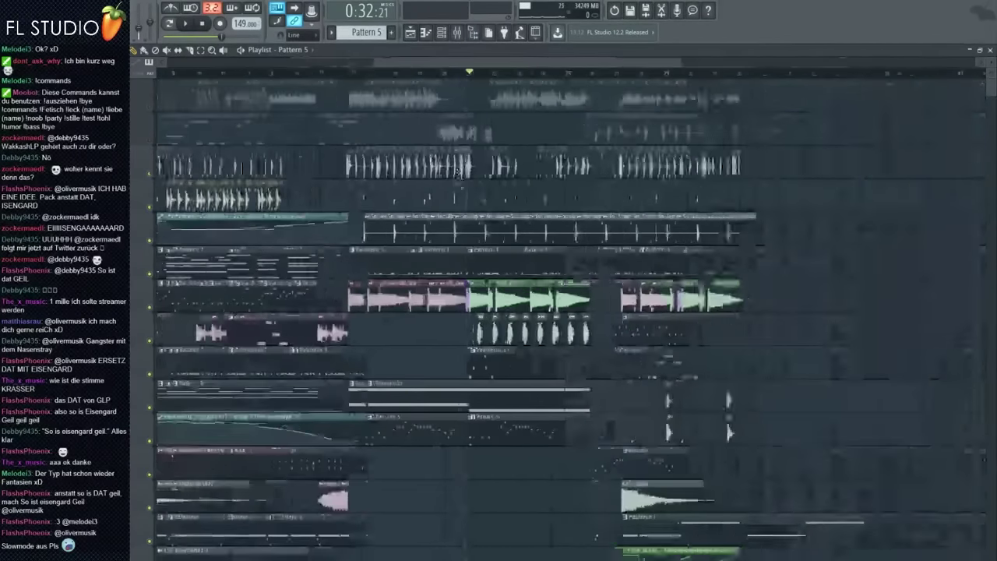
scroll(467, 176, "up", 3)
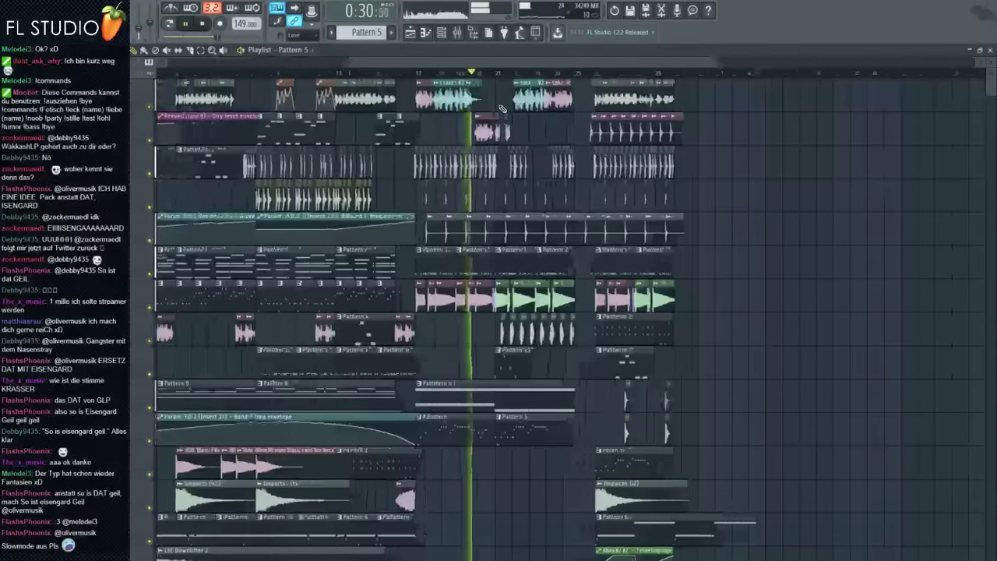
scroll(537, 231, "up", 3)
scroll(537, 231, "up", 3)
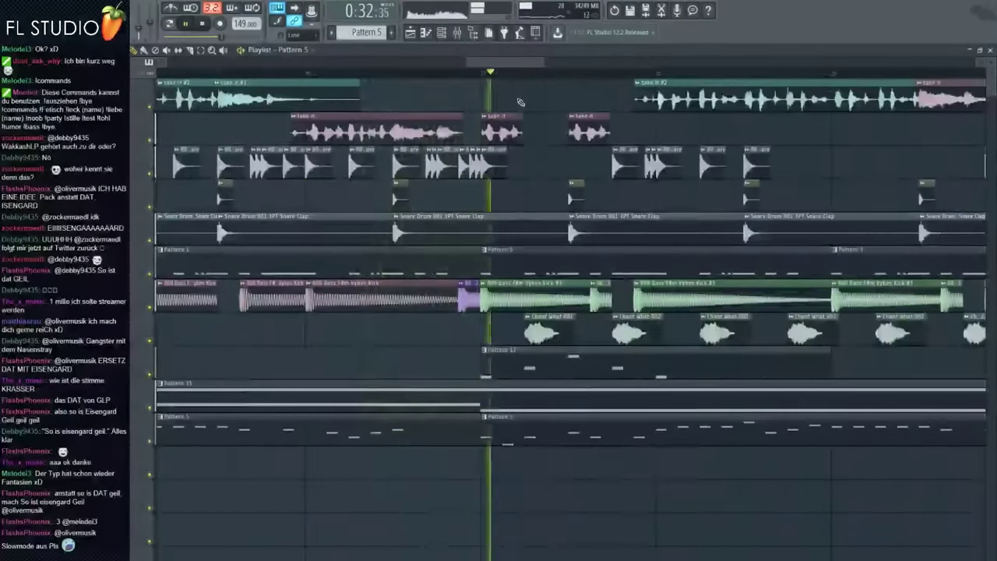
Extend the first short take it clip in bar 21 to about the fourth beat, replacing the second short clip.
key("space")
scroll(535, 176, "up", 2)
left_click_drag(514, 135, 739, 135)
key("space")
right_click(609, 139)
key("space")
key("space")
scroll(514, 140, "up", 5)
key("space")
scroll(506, 144, "down", 4)
Separate the extended take it clip after its first beat and trim the second section's start to the third beat of bar 21.
left_click(506, 137)
key("space")
key("space")
key("space")
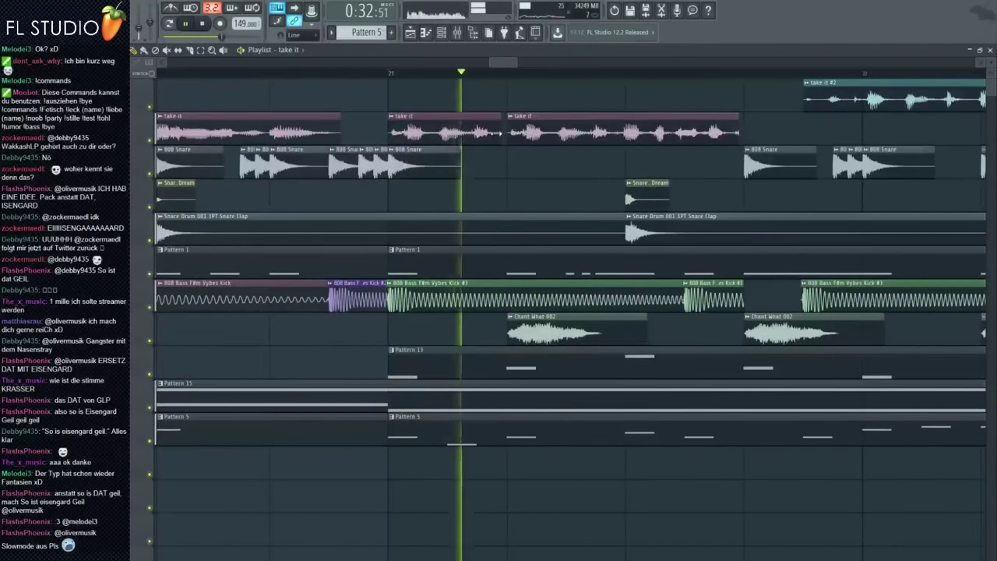
key("space")
left_click_drag(511, 137, 633, 139)
key("space")
Trim the end of the second short take it clip to just before the fourth beat of bar 21 and replay.
scroll(645, 139, "up", 1)
scroll(639, 145, "up", 3)
scroll(650, 175, "down", 5)
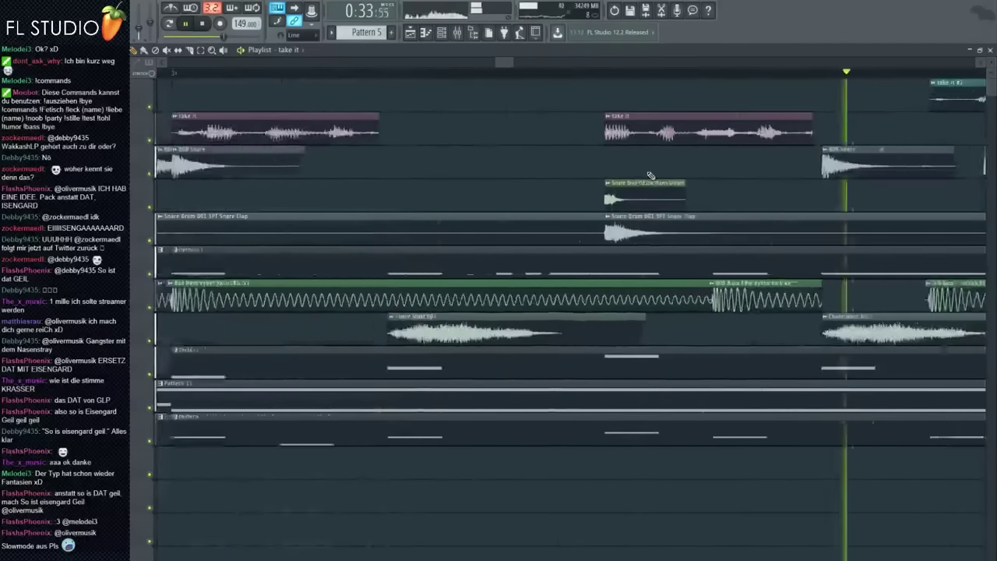
scroll(726, 145, "up", 1)
scroll(728, 139, "up", 3)
left_click_drag(723, 129, 707, 127)
key("space")
key("space")
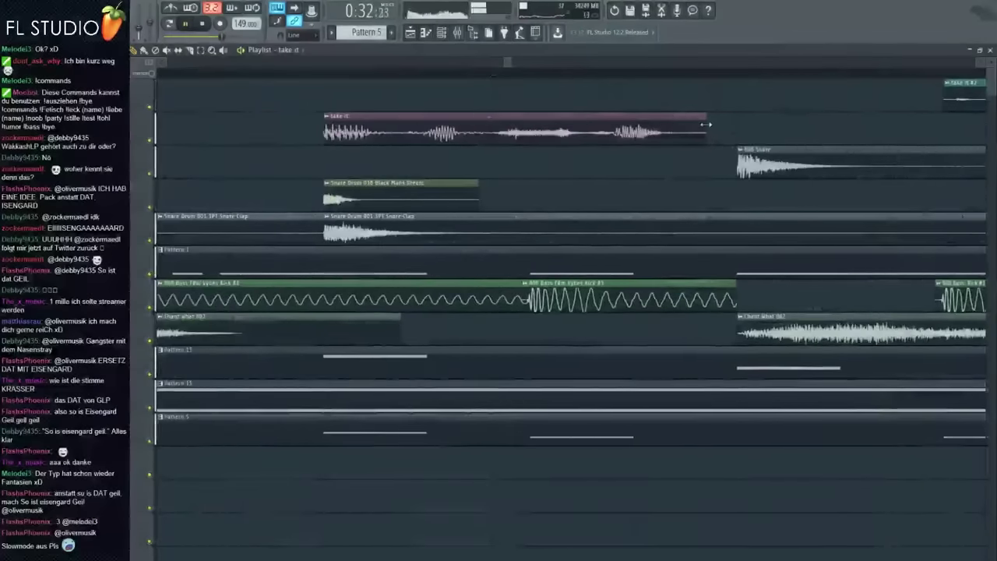
Trim the start of the following take it #2 clip to just before bar 22 and replay from bar 21.
scroll(663, 138, "down", 5)
scroll(670, 144, "down", 2)
scroll(698, 138, "up", 2)
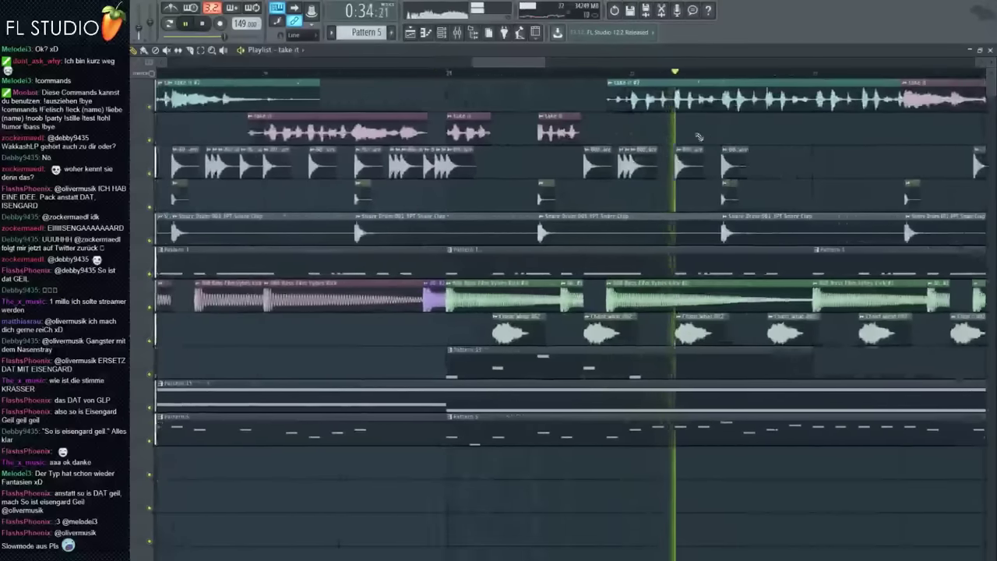
key("space")
key("space")
scroll(612, 118, "up", 5)
left_click_drag(607, 109, 760, 107)
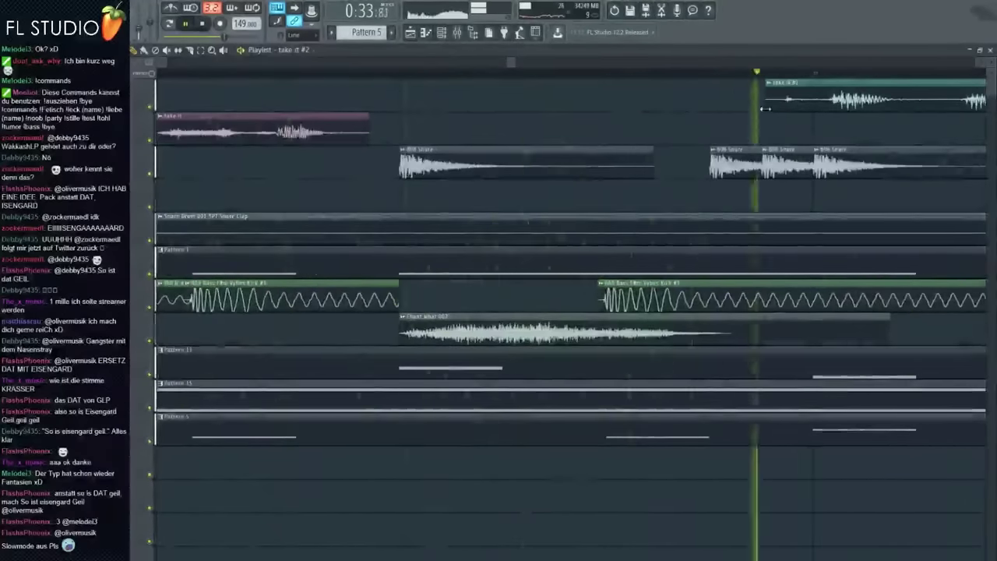
scroll(710, 133, "down", 5)
key("space")
key("space")
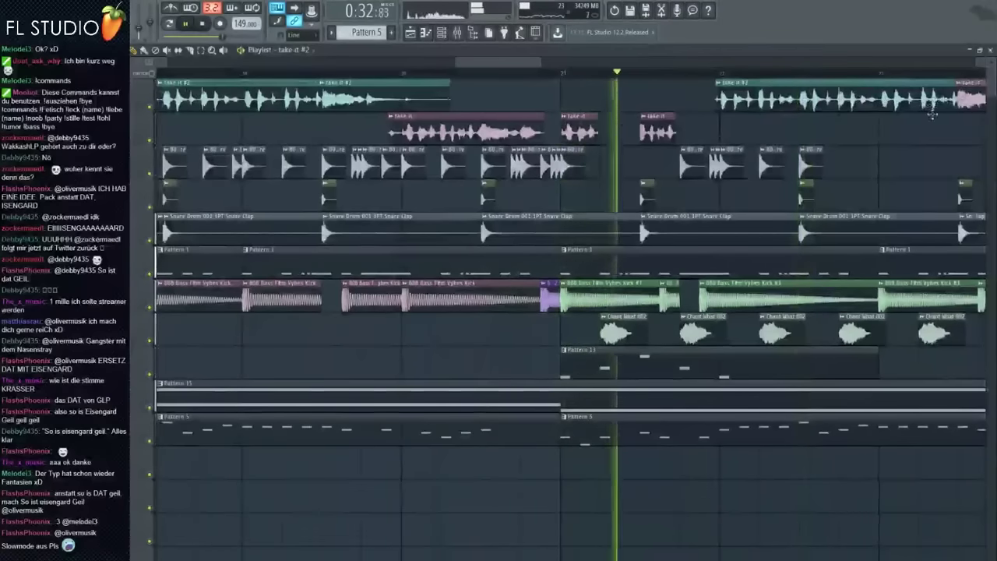
Shorten the take it #2 clip at bar 22 to about one beat and move it onto the short take it clips' track.
left_click_drag(930, 106, 750, 122)
key("space")
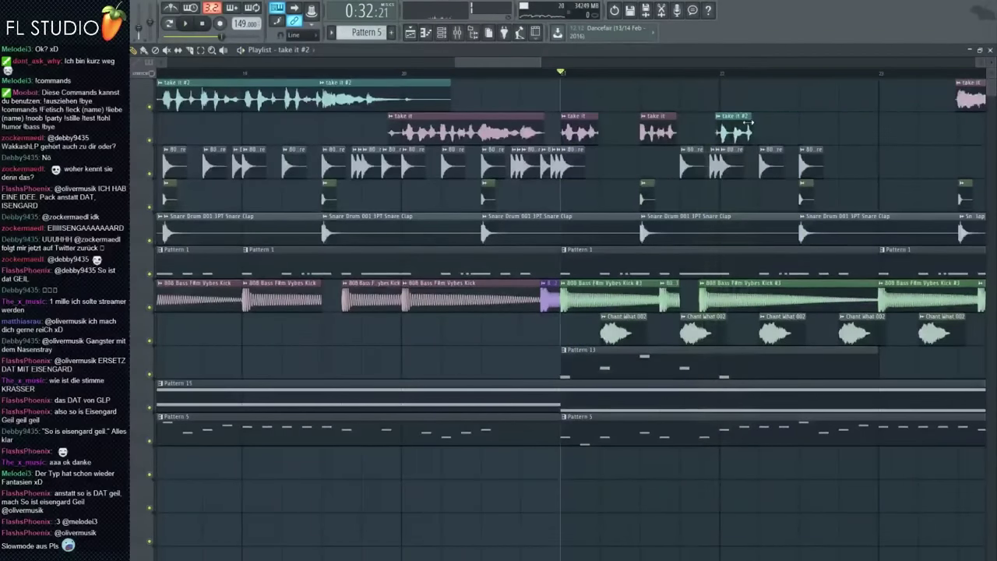
key("space")
scroll(632, 127, "up", 5)
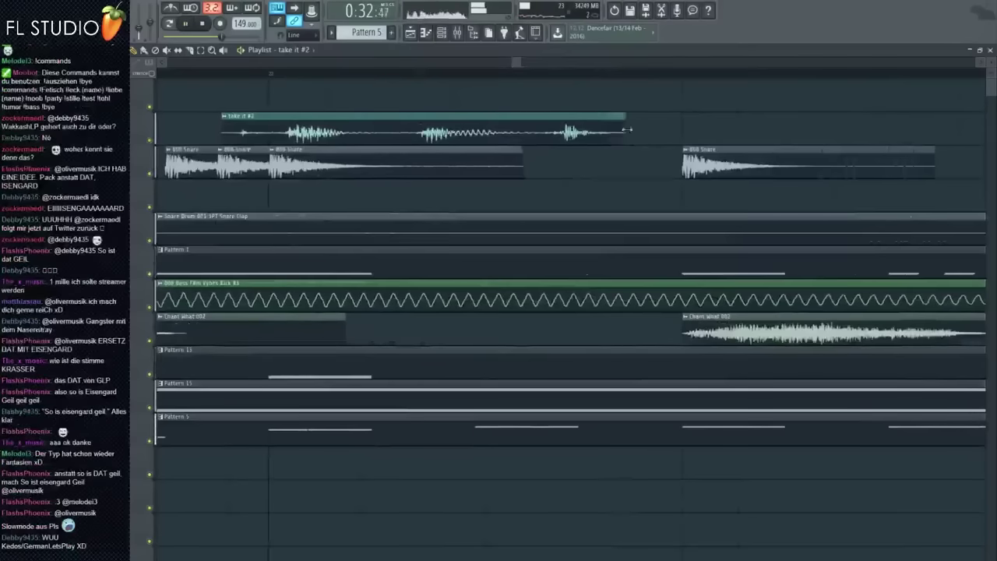
scroll(664, 127, "down", 8)
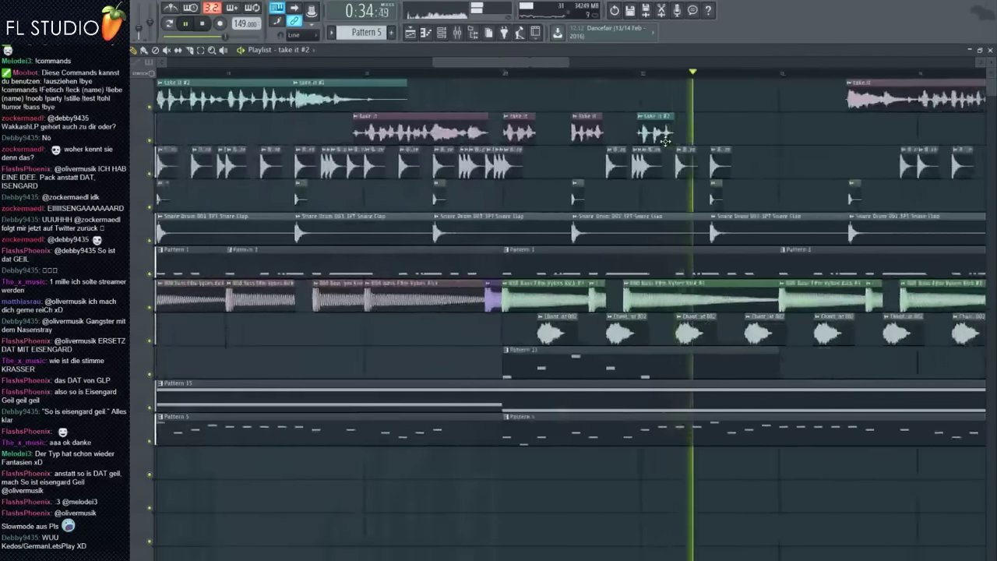
key("space")
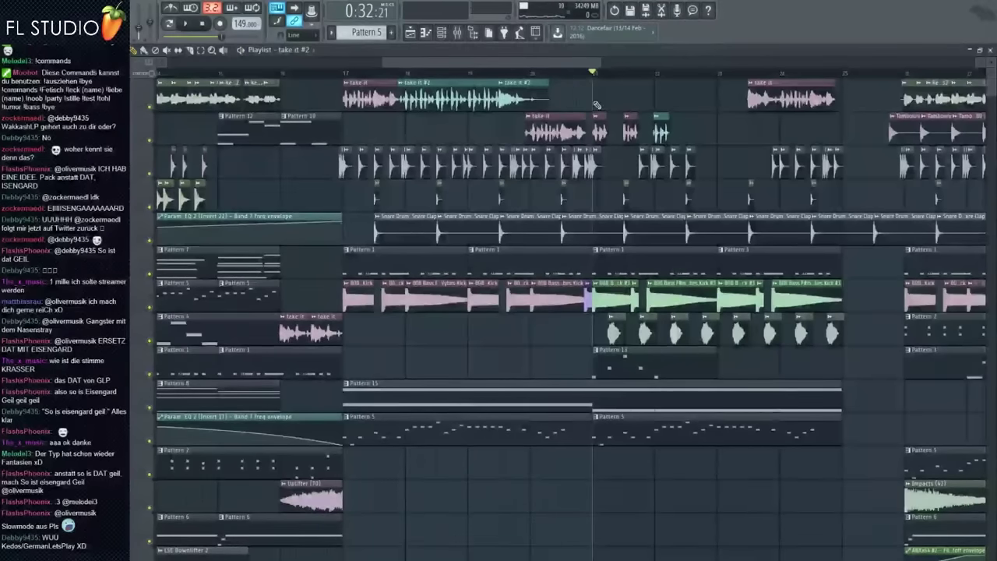
Replay from bar 20 and add a short take it clip on the third beat of bar 22.
left_click(532, 72)
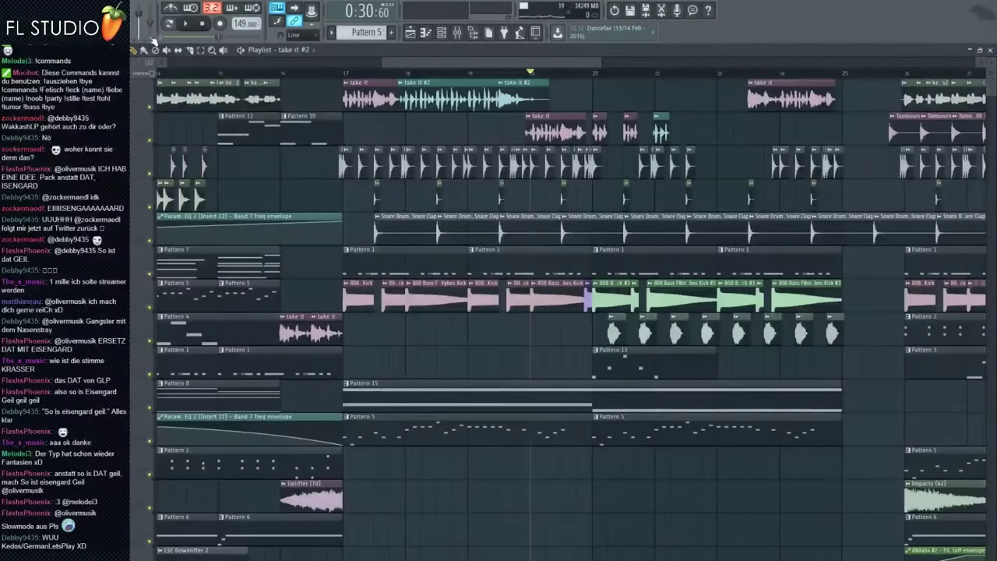
key("space")
scroll(651, 116, "up", 1)
scroll(653, 115, "up", 4)
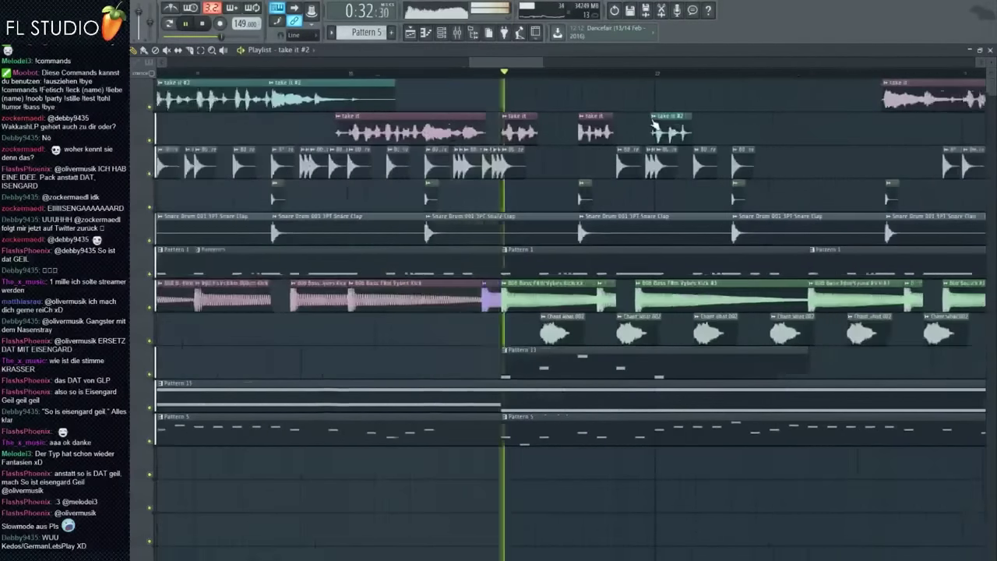
scroll(666, 115, "down", 4)
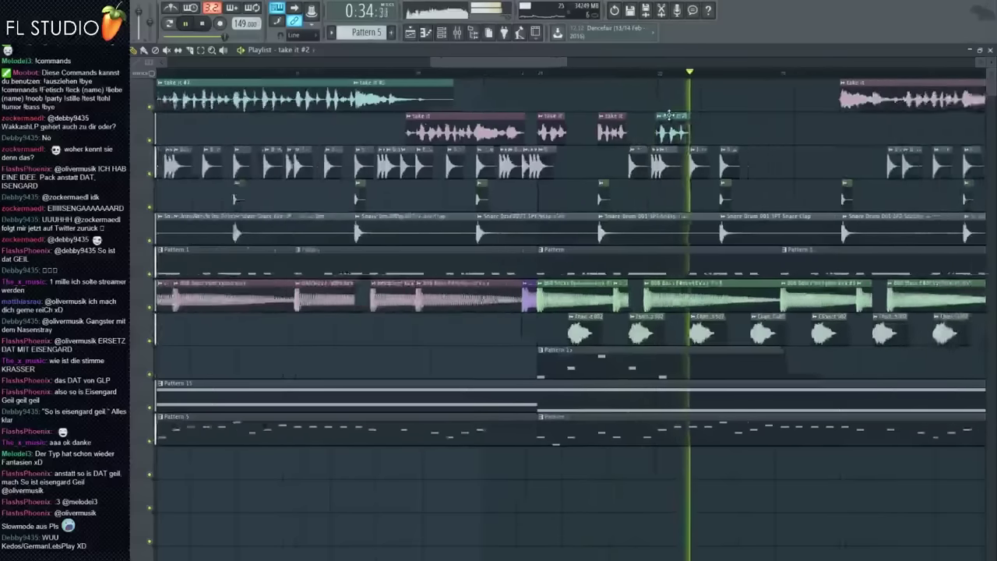
key("space")
key("space")
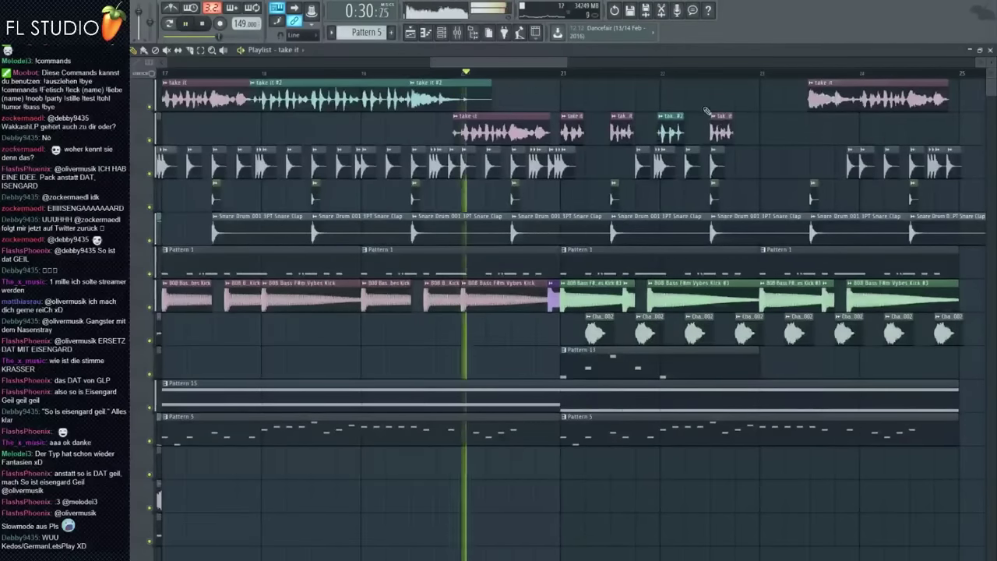
Play the chopped vocal clips from bars 20 and 21 to check their rhythm through bar 22.
scroll(701, 136, "up", 2)
scroll(685, 143, "up", 1)
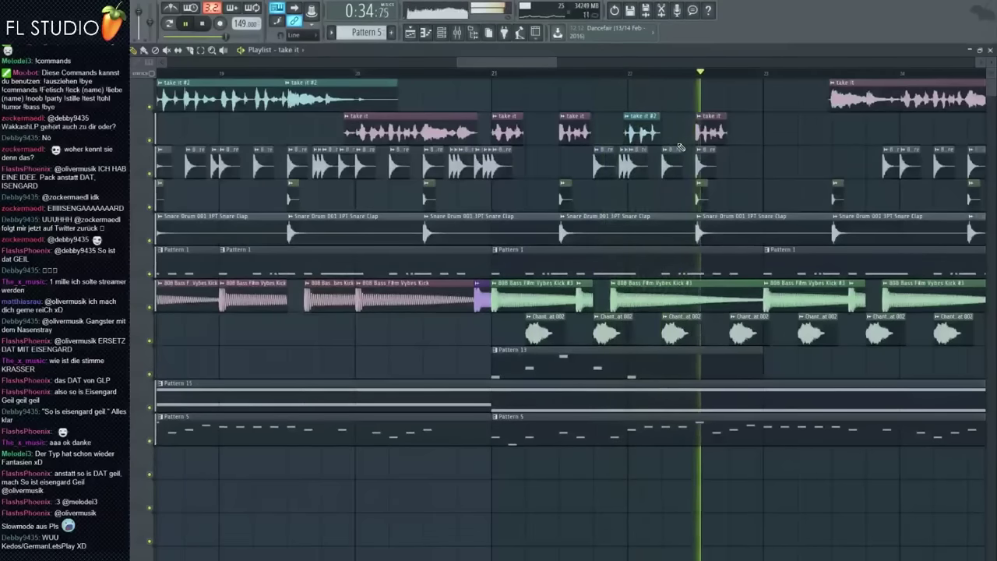
key("space")
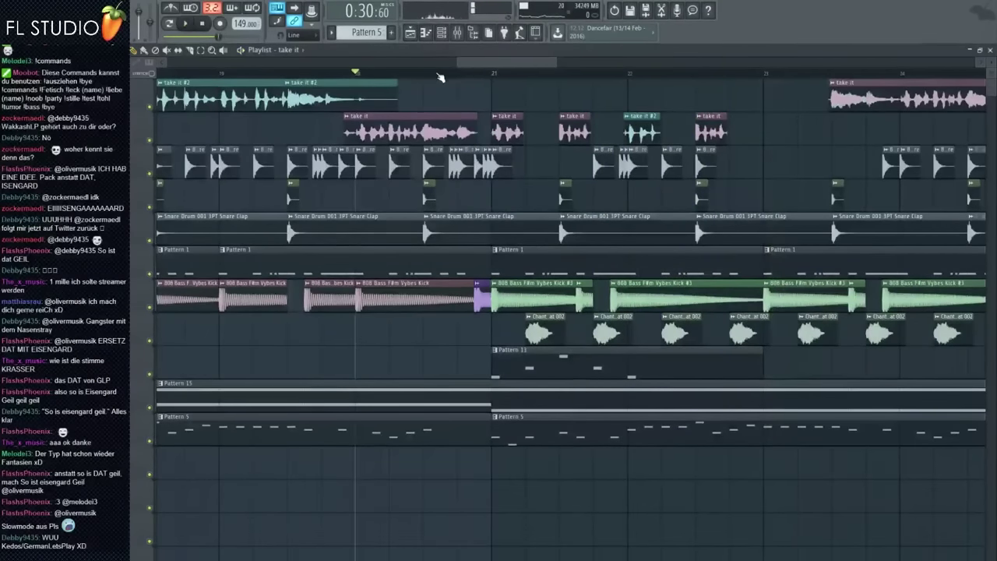
key("space")
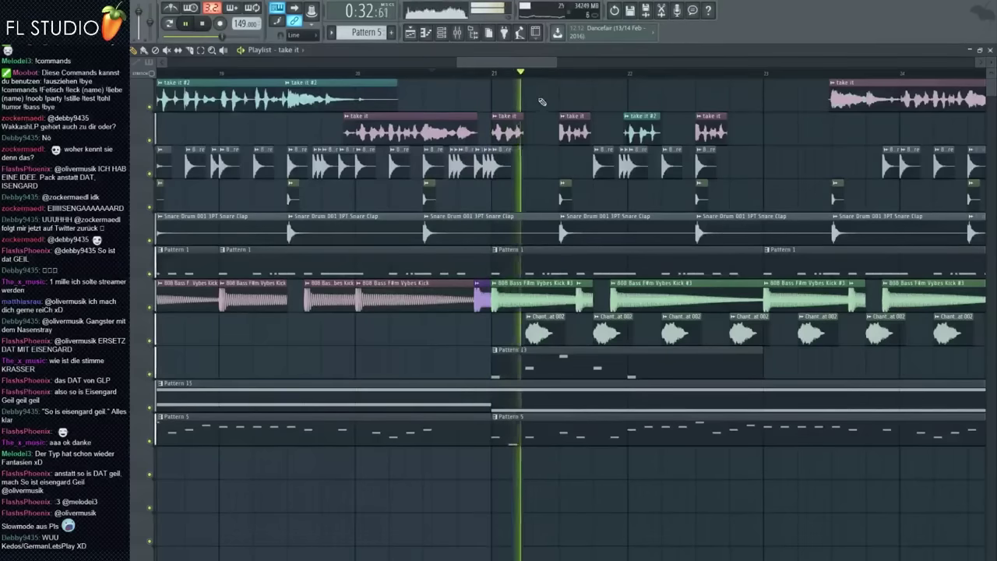
left_click(495, 73)
left_click(457, 31)
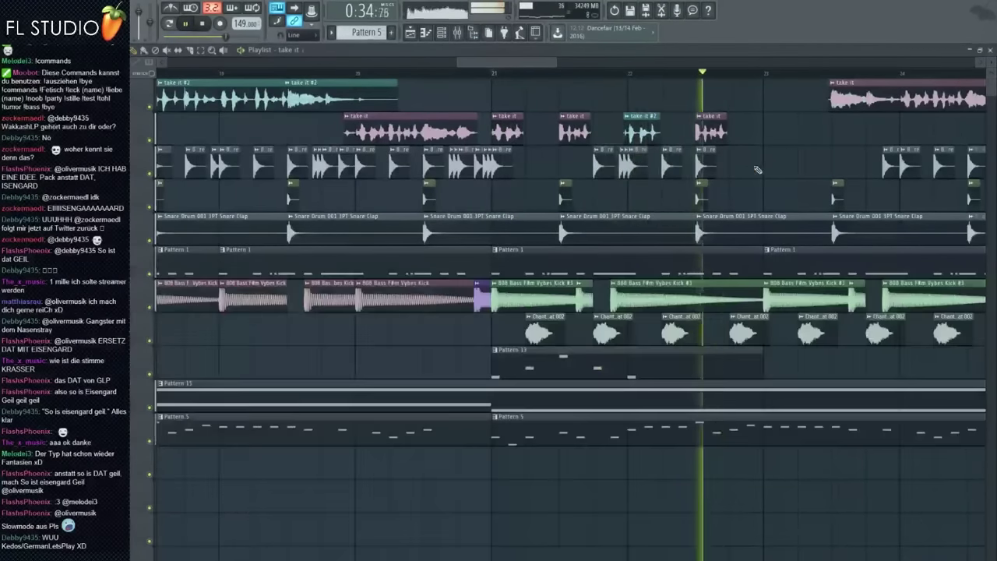
left_click(457, 32)
left_click(553, 75)
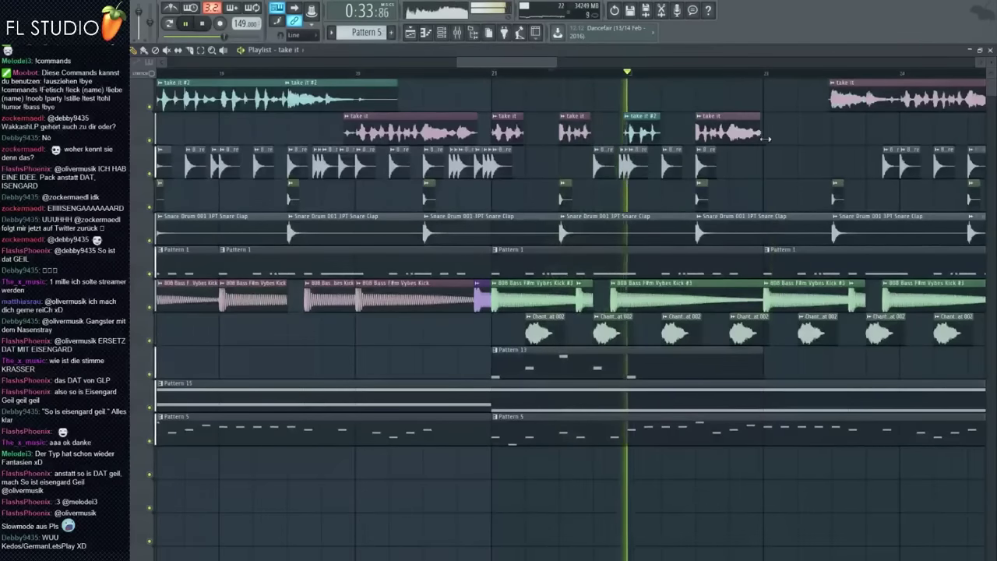
Extend the take it clip in bar 22 to about three beats and start it from a different part of the vocal.
key("space")
left_click_drag(729, 135, 831, 135)
mouse_move(697, 137)
left_mouse_down()
mouse_move(730, 136)
mouse_move(708, 134)
left_mouse_up()
key("space")
scroll(706, 134, "up", 2)
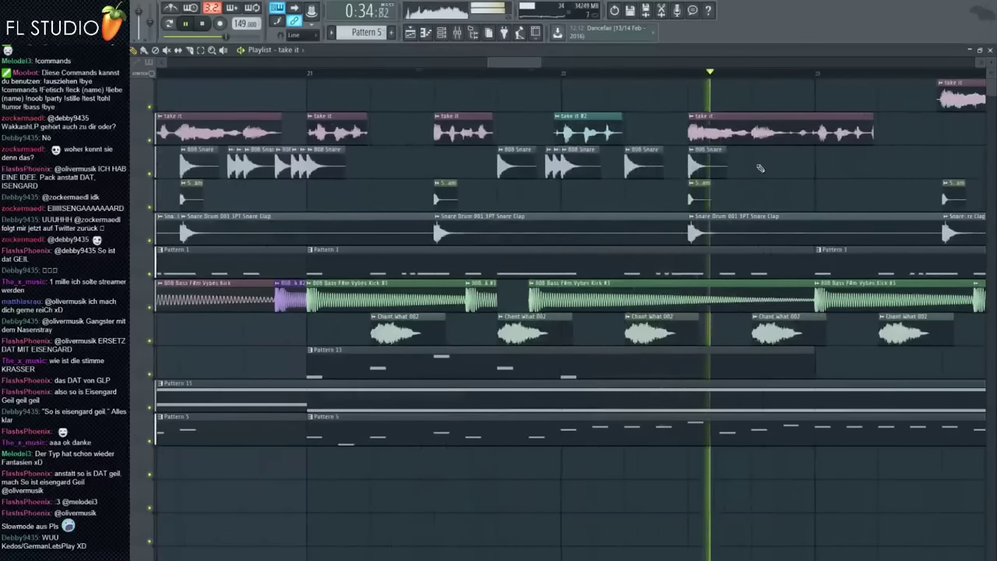
Shorten the last take it clip in bar 22 to about one and a half beats and review the chopped vocals in the arrangement.
key("space")
key("space")
scroll(750, 165, "down", 3)
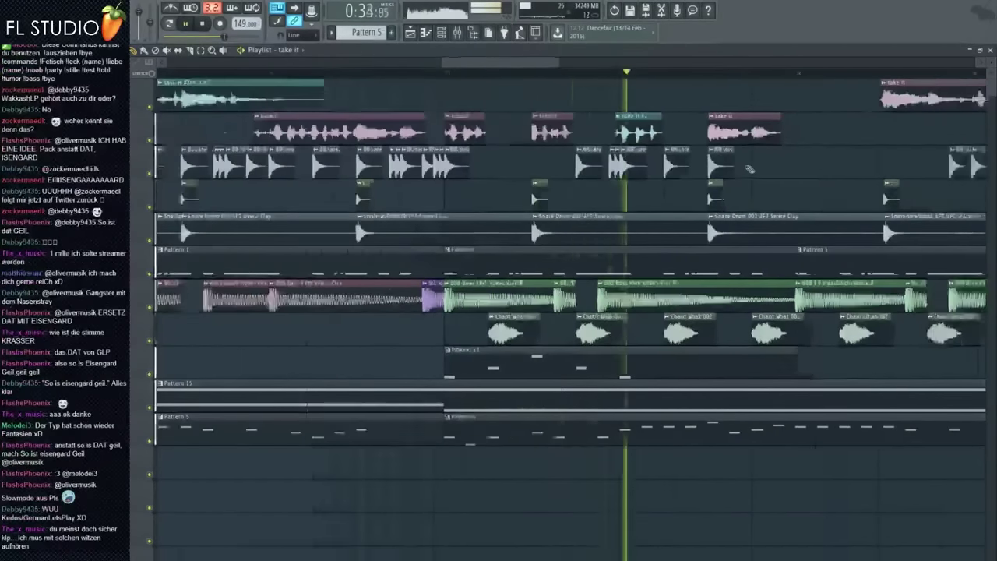
key("space")
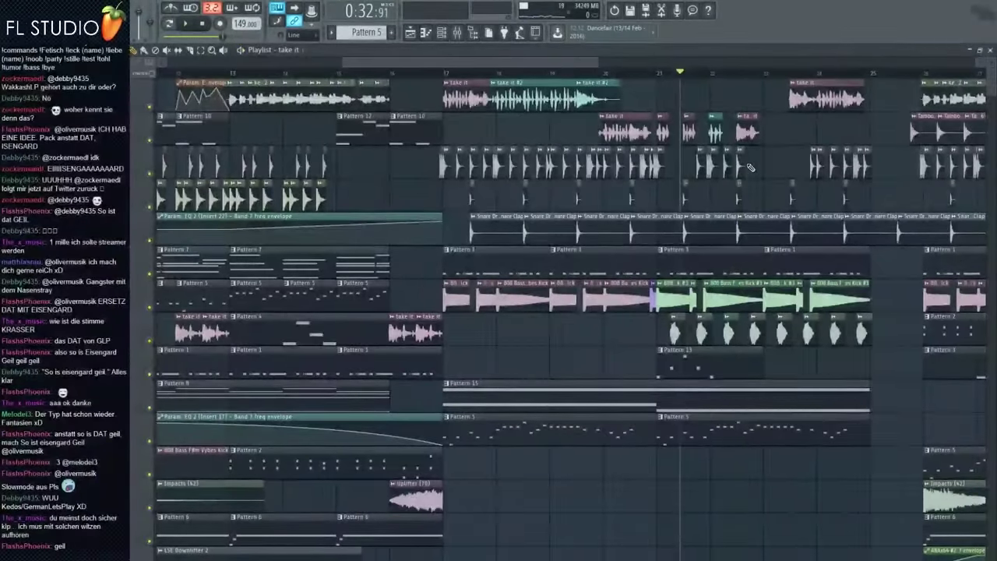
scroll(750, 167, "down", 3)
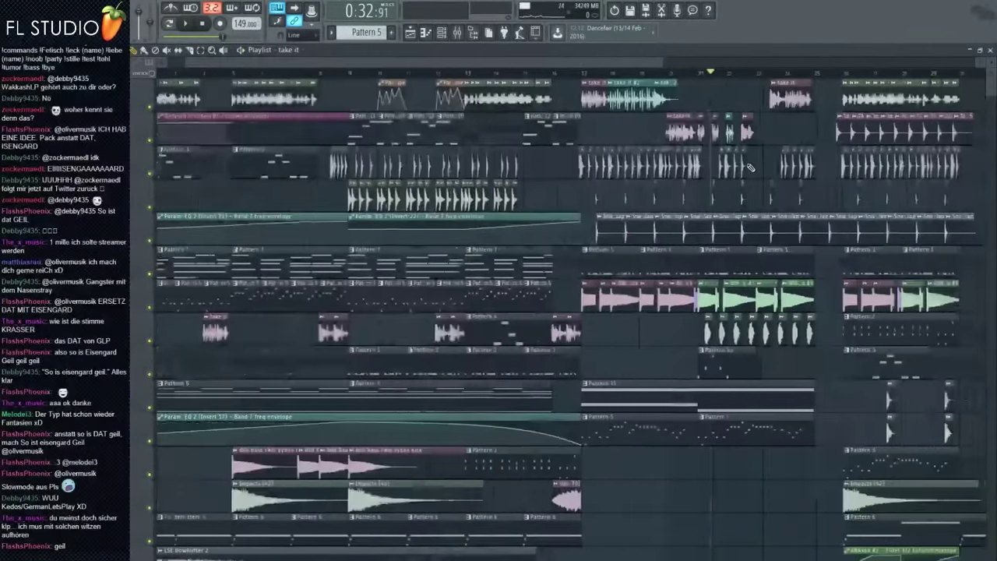
scroll(767, 170, "up", 4)
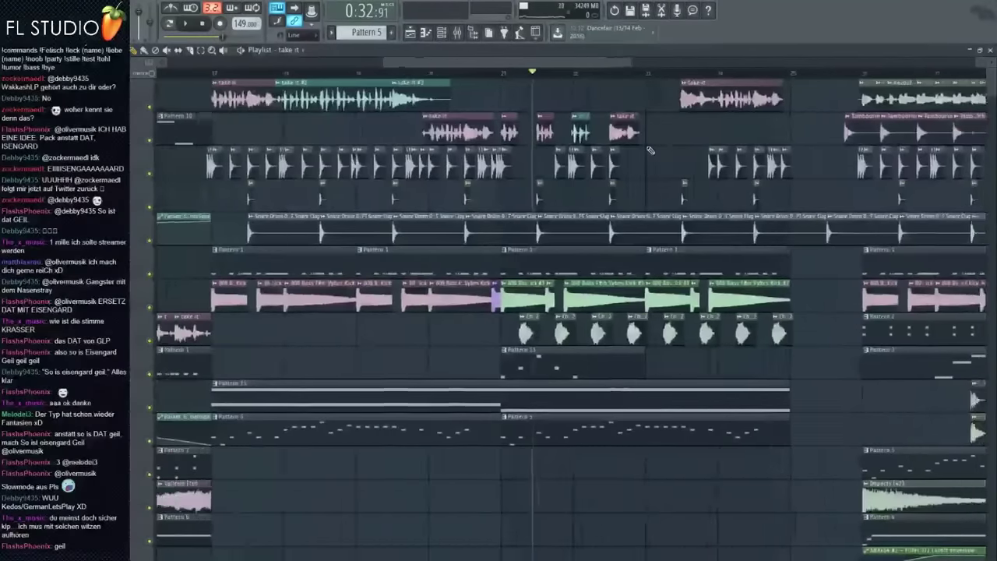
scroll(615, 133, "up", 2)
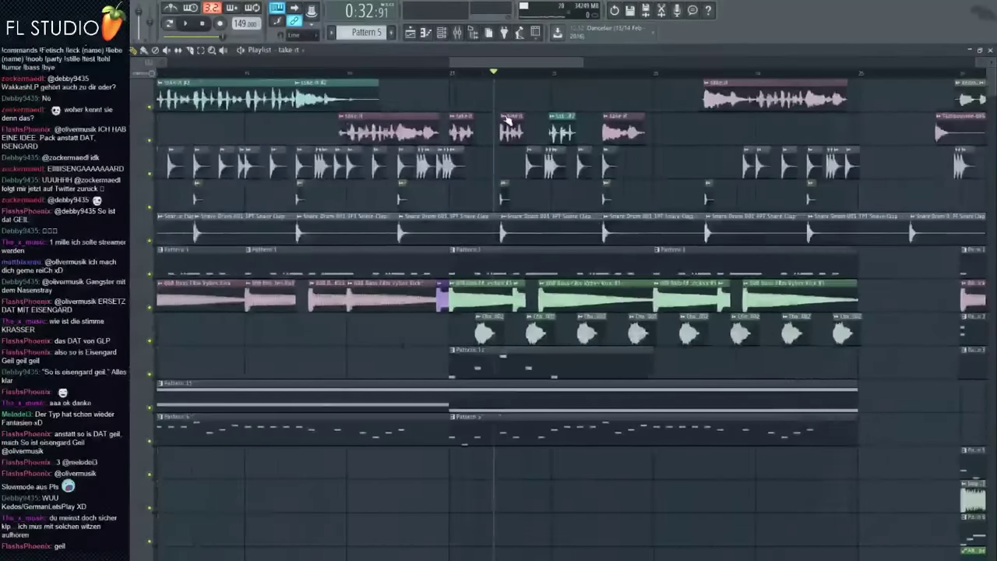
Play the drop from just before bar 17 through bar 21 to review how the chopped take it vocals sit.
scroll(507, 120, "down", 3)
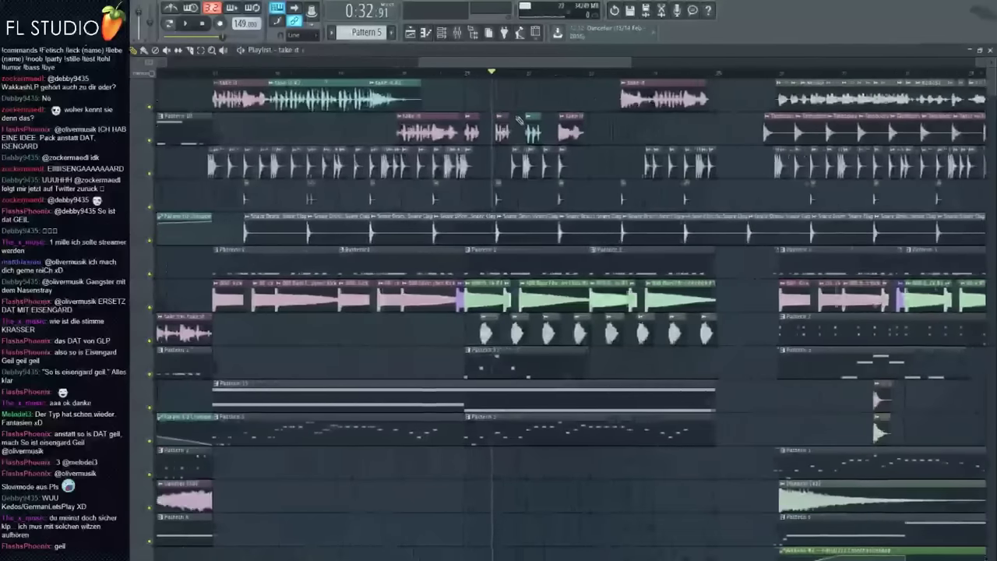
scroll(519, 119, "down", 5)
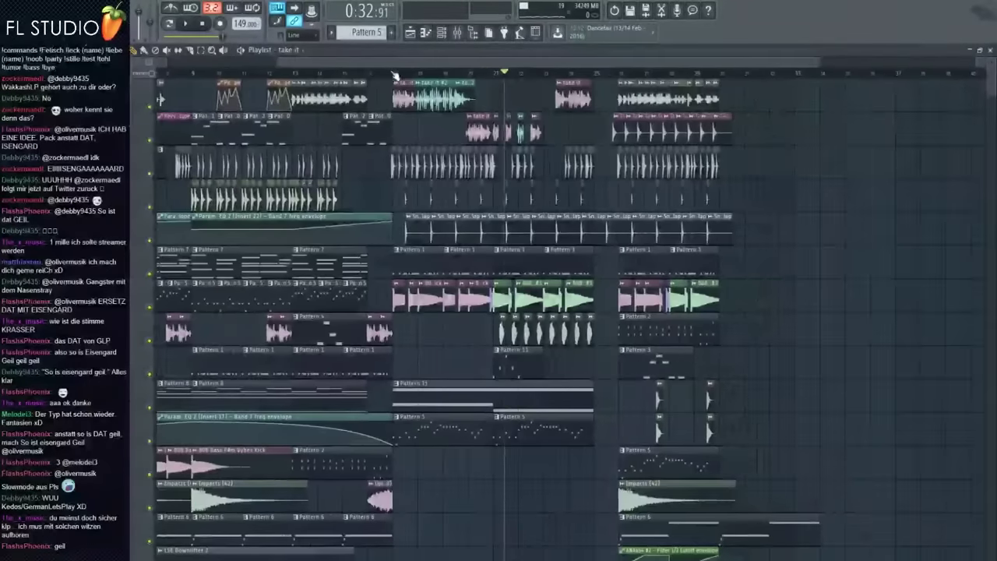
scroll(384, 90, "up", 3)
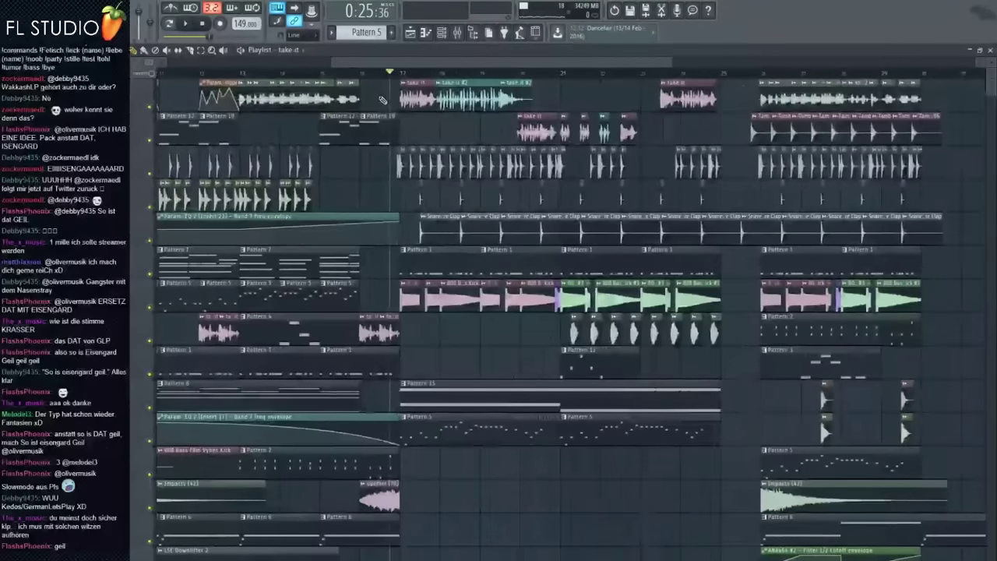
scroll(386, 106, "up", 4)
key("space")
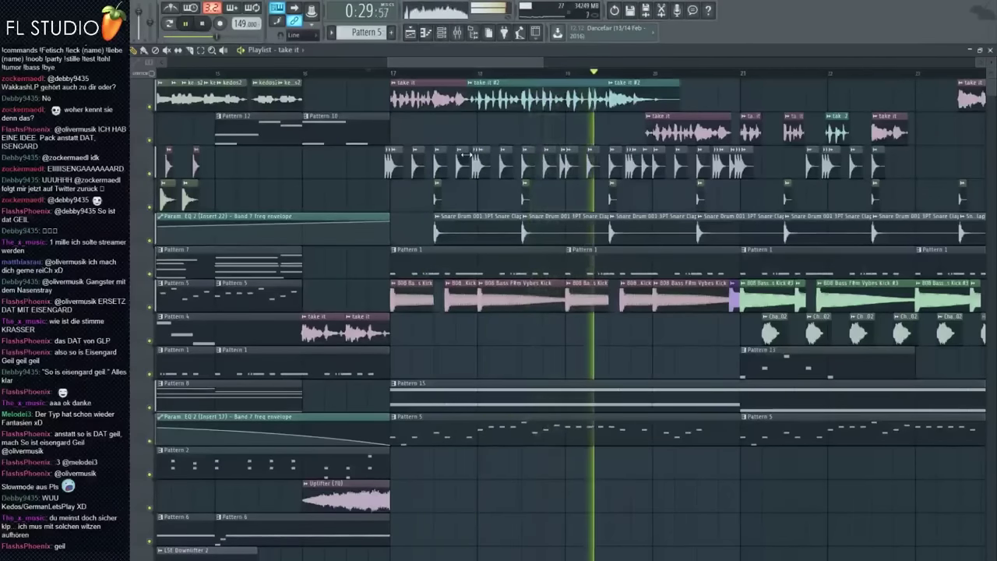
scroll(701, 181, "down", 3)
scroll(701, 180, "up", 4)
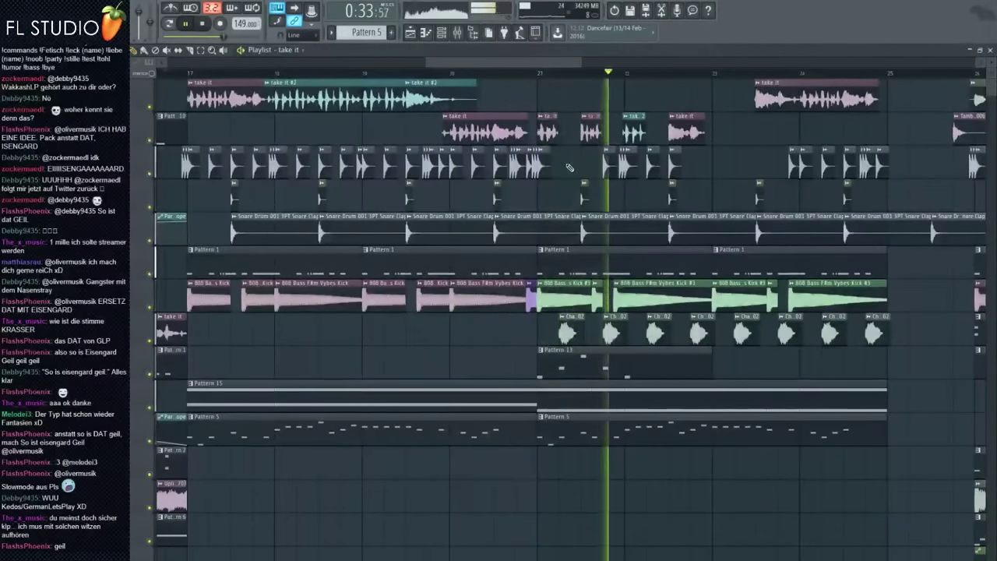
key("space")
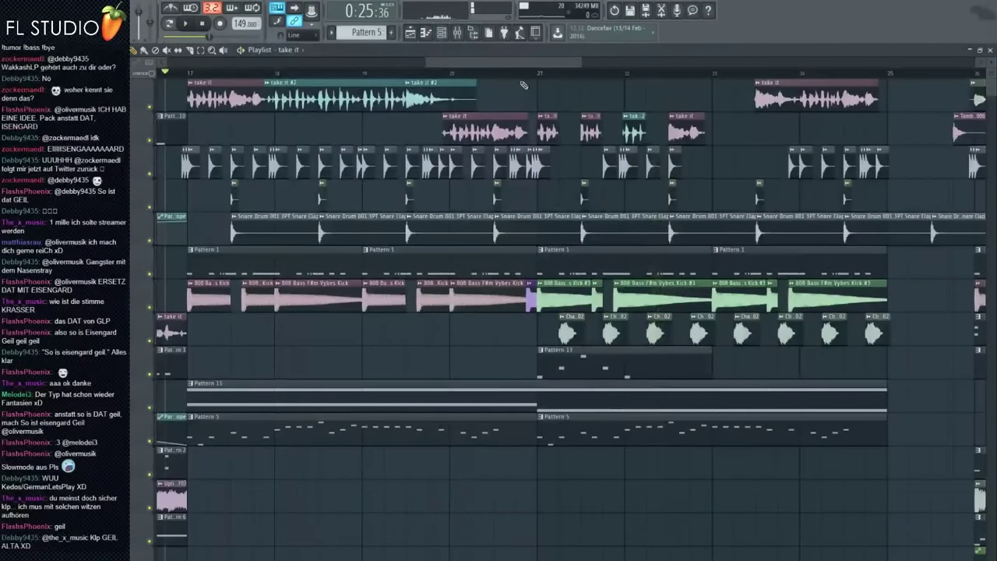
Switch to the empty Pattern 14 and add a Kontakt 5 instrument to the Unsorted group of the channel rack.
left_click(440, 32)
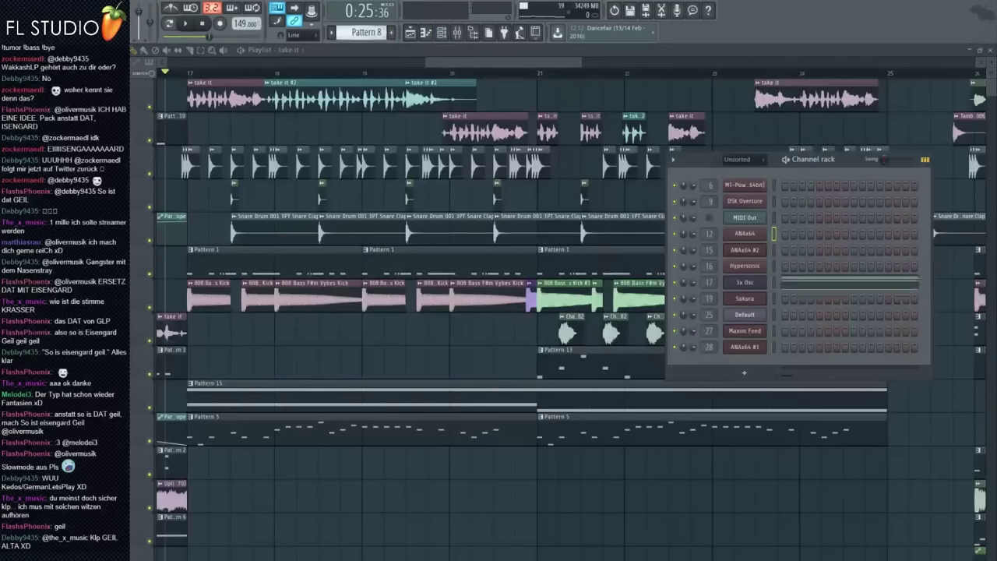
key("KP_Add")
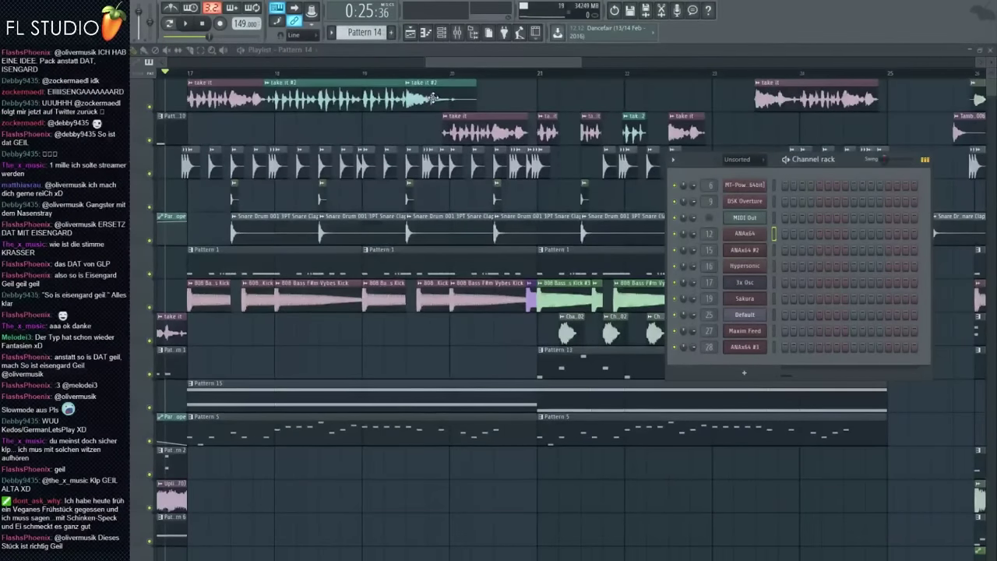
left_click(747, 161)
left_click(742, 196)
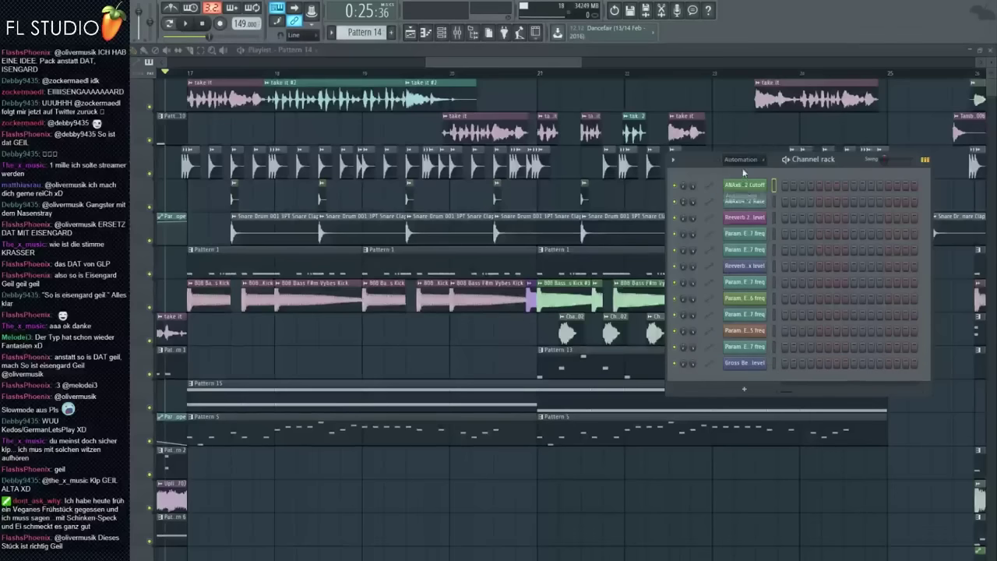
left_click(740, 161)
left_click(730, 206)
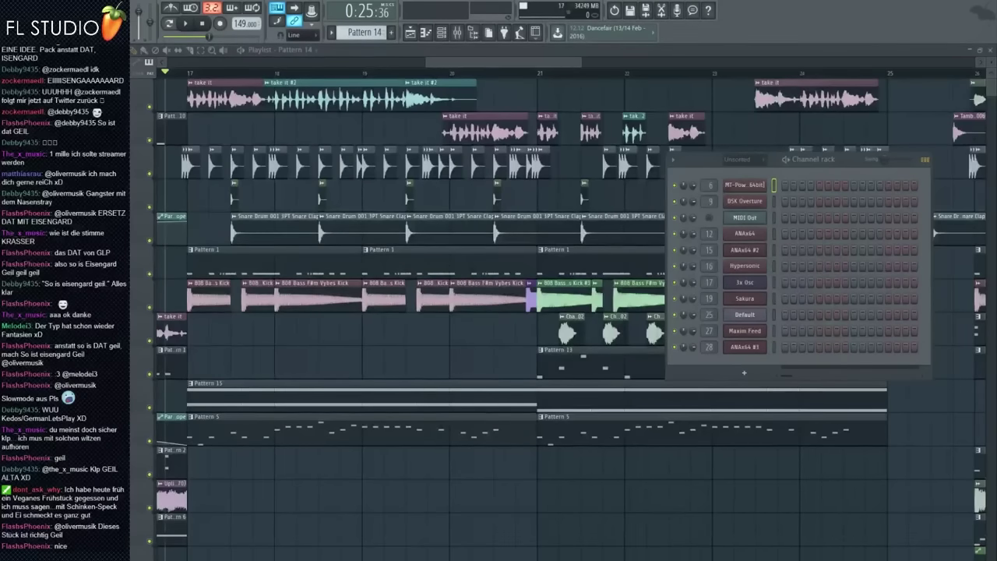
left_click_drag(98, 399, 744, 366)
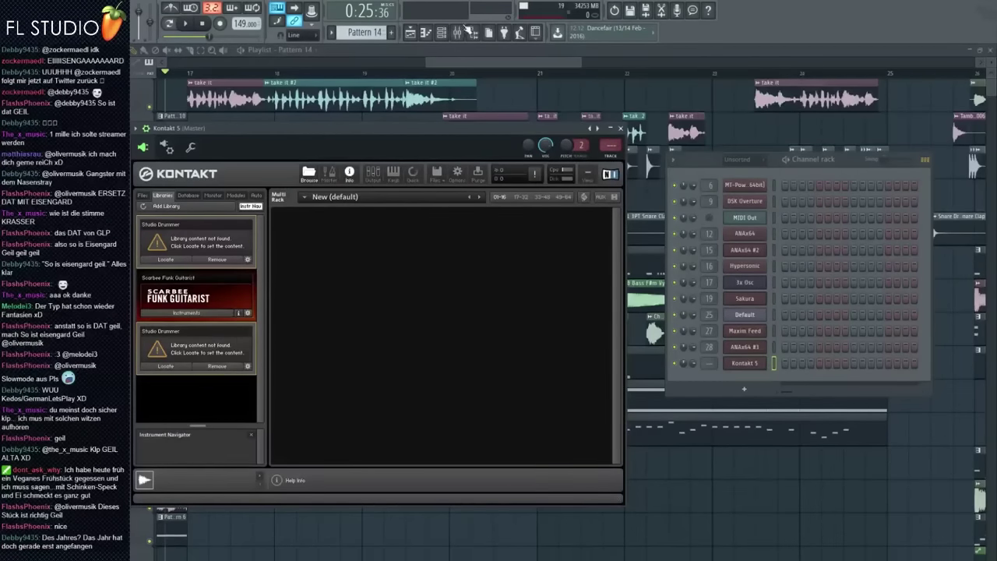
Route the Kontakt 5 channel to mixer track 29 and give that insert a purple colour.
key("F9")
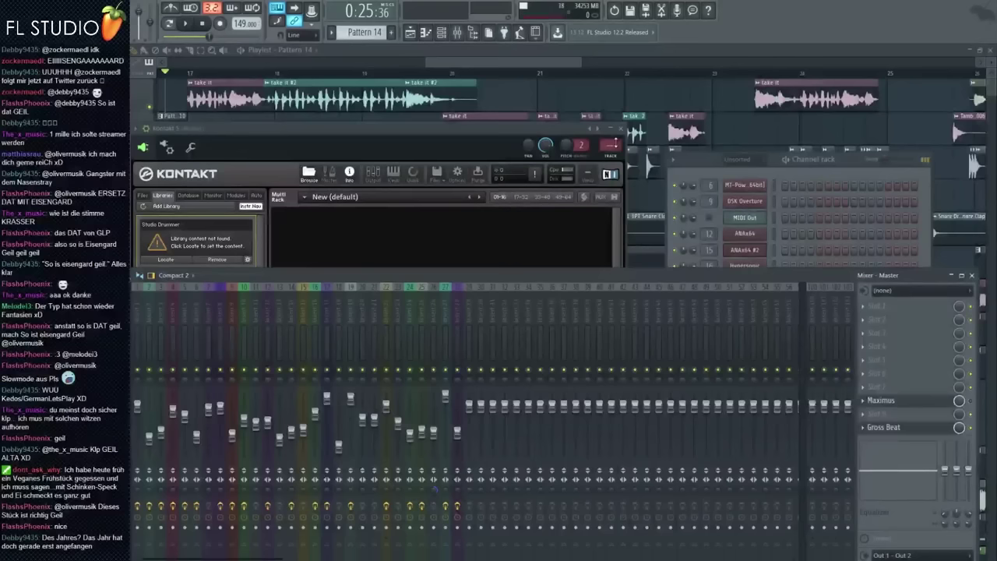
left_click_drag(615, 143, 615, 122)
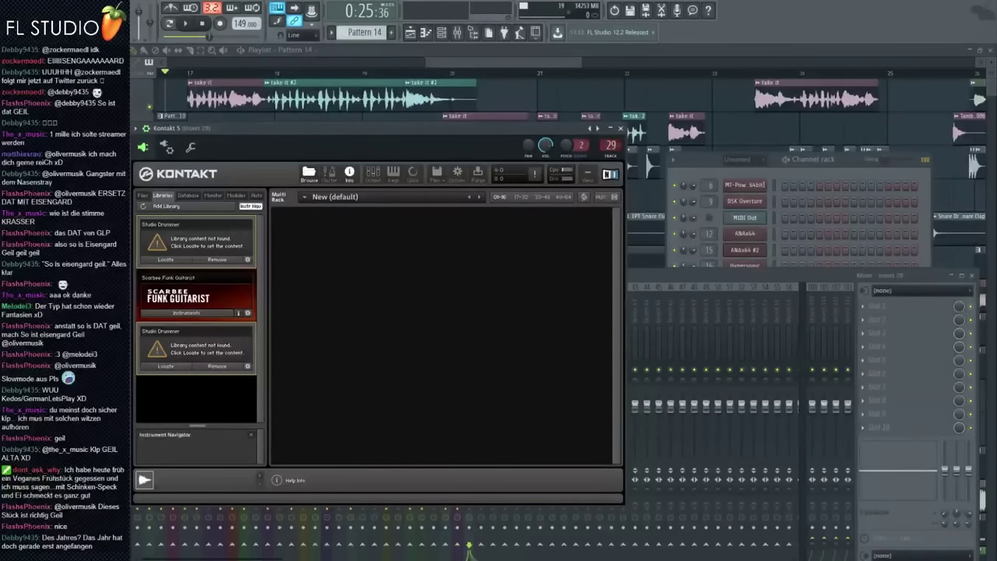
left_click(664, 279)
right_click(473, 285)
left_click(498, 295)
left_click(491, 288)
left_click(595, 323)
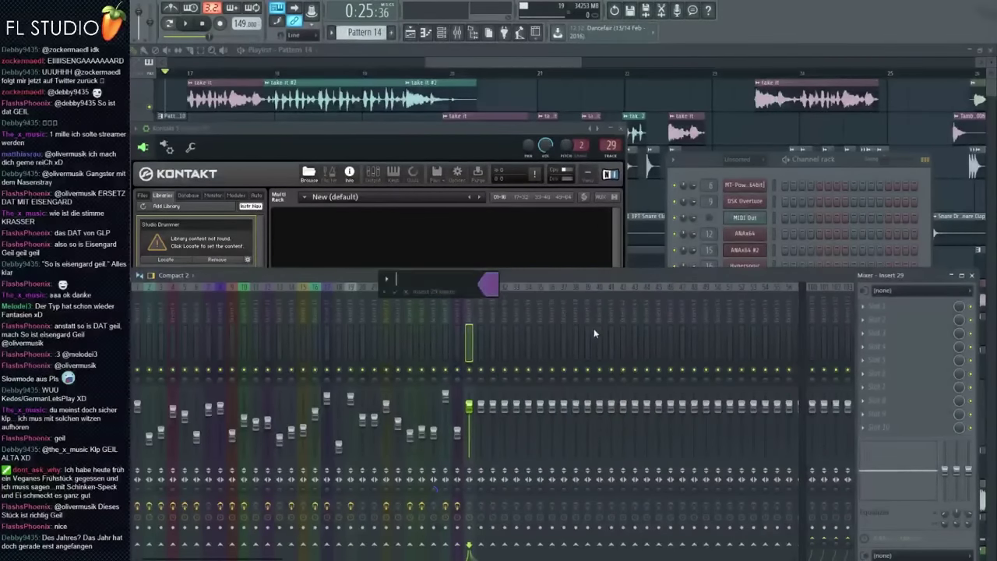
key("Return")
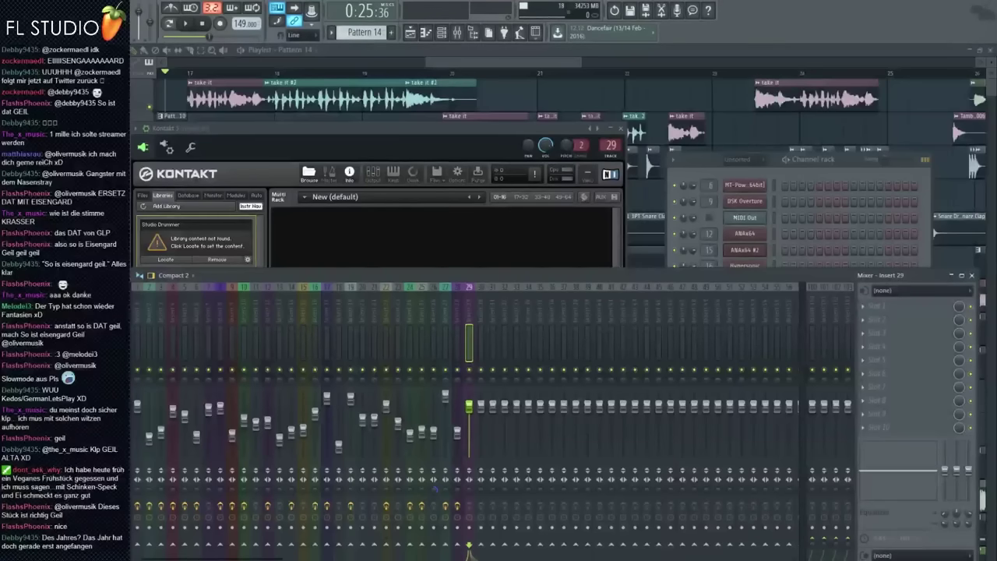
Find the Gliss Down Brass Section instrument in the file explorer and load it into Kontakt 5.
left_click(348, 137)
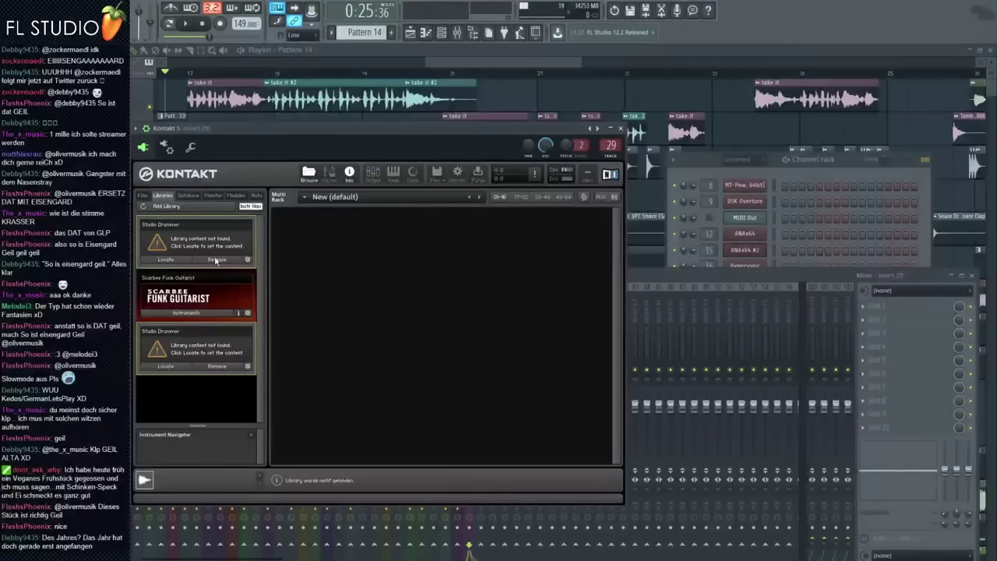
left_click(142, 196)
scroll(208, 292, "down", 3)
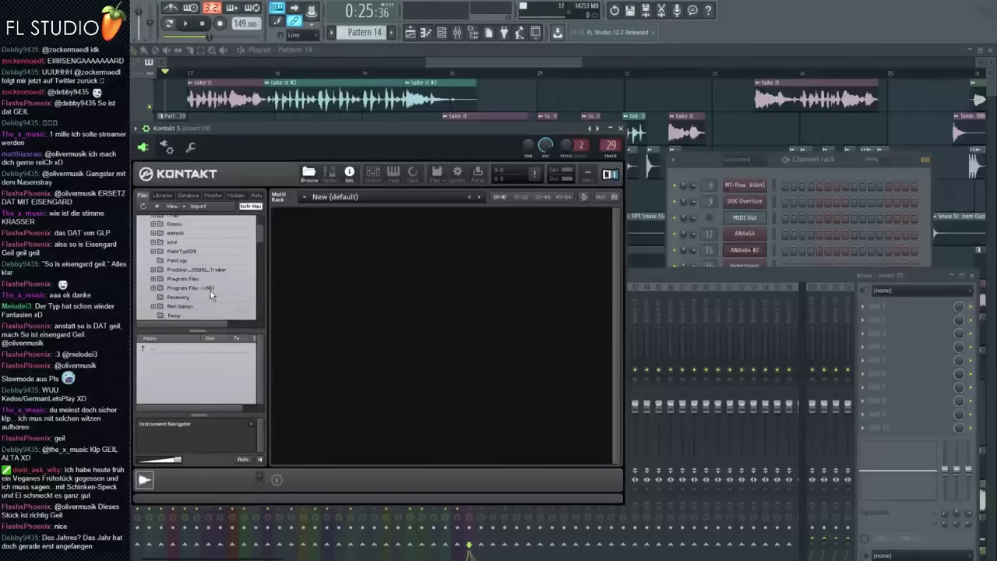
key("super")
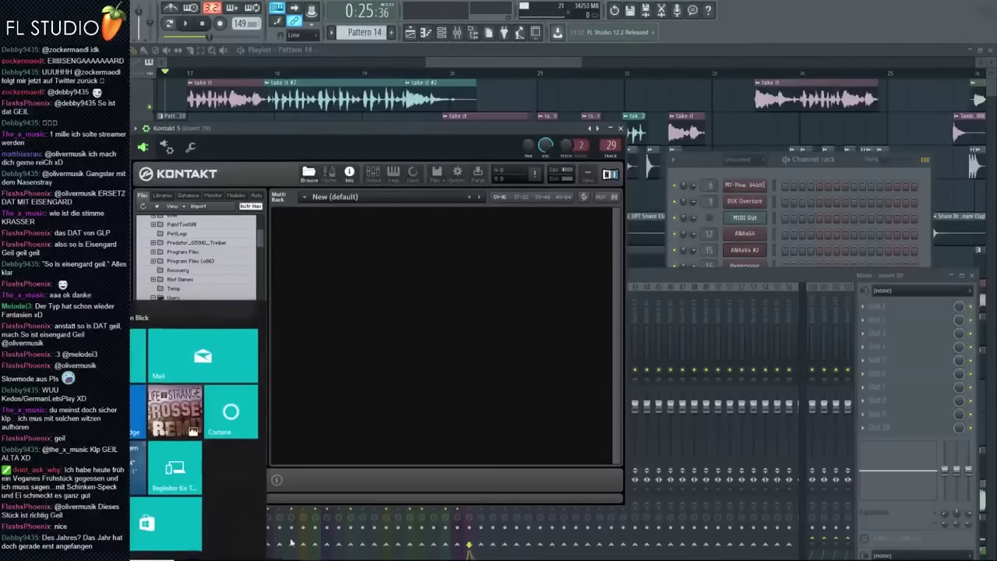
key("super")
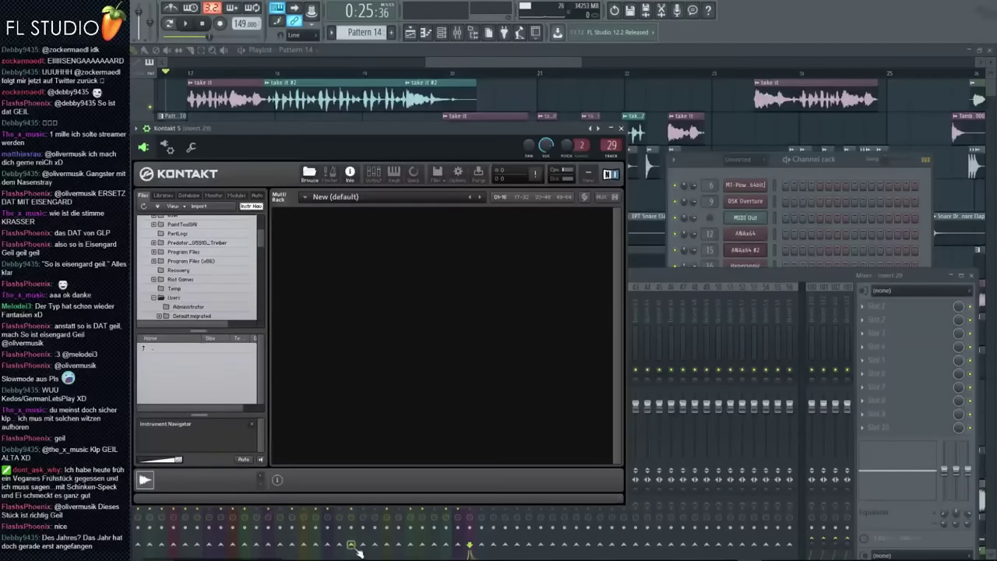
key("super+e")
left_click_drag(320, 143, 0, 128)
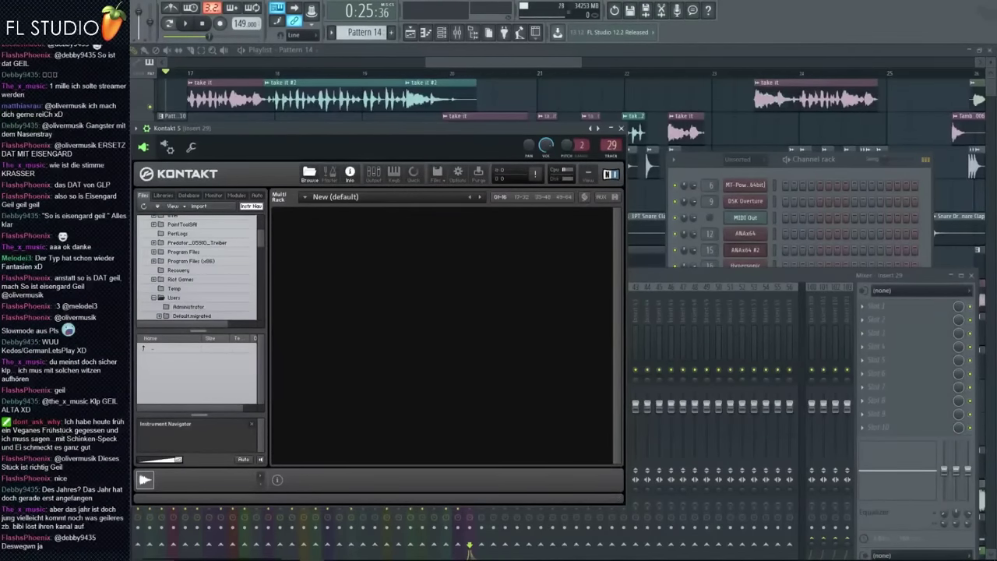
left_click_drag(1, 371, 345, 371)
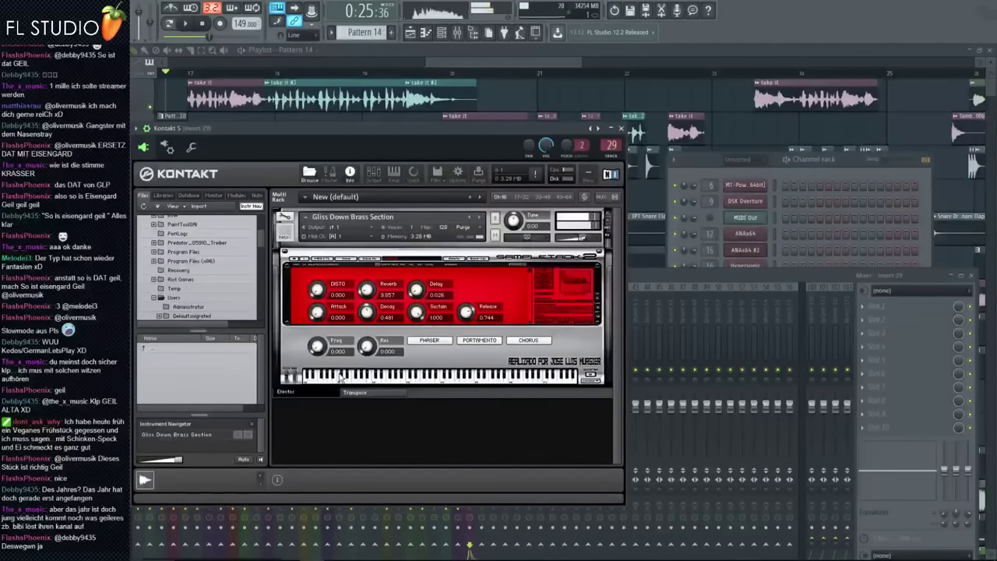
Play the arrangement from late in bar 19 and bring up Kontakt 5 to audition the Gliss Down Brass Section against it.
left_click_drag(448, 131, 621, 186)
left_click(437, 140)
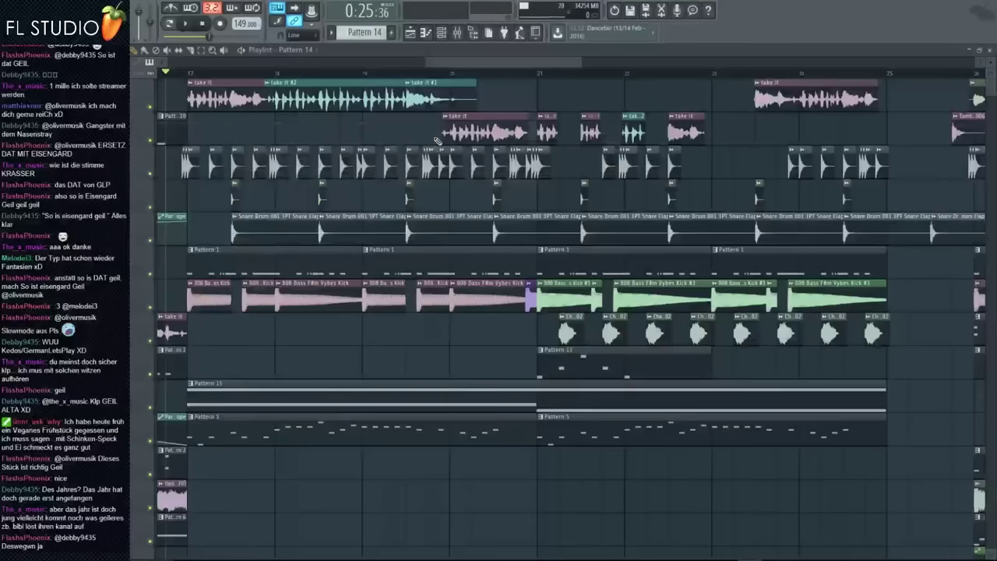
key("space")
left_click(435, 73)
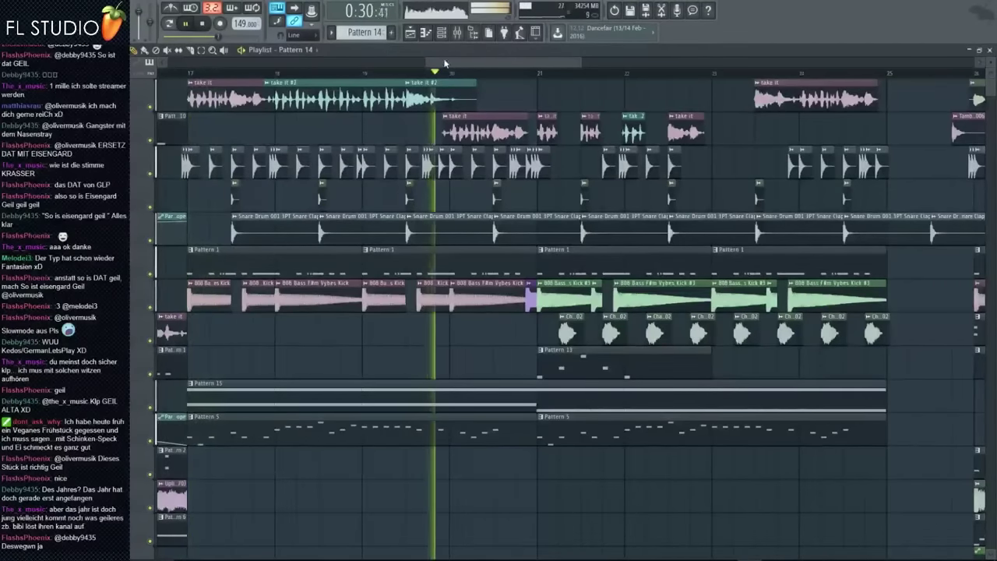
key("F6")
left_click(751, 360)
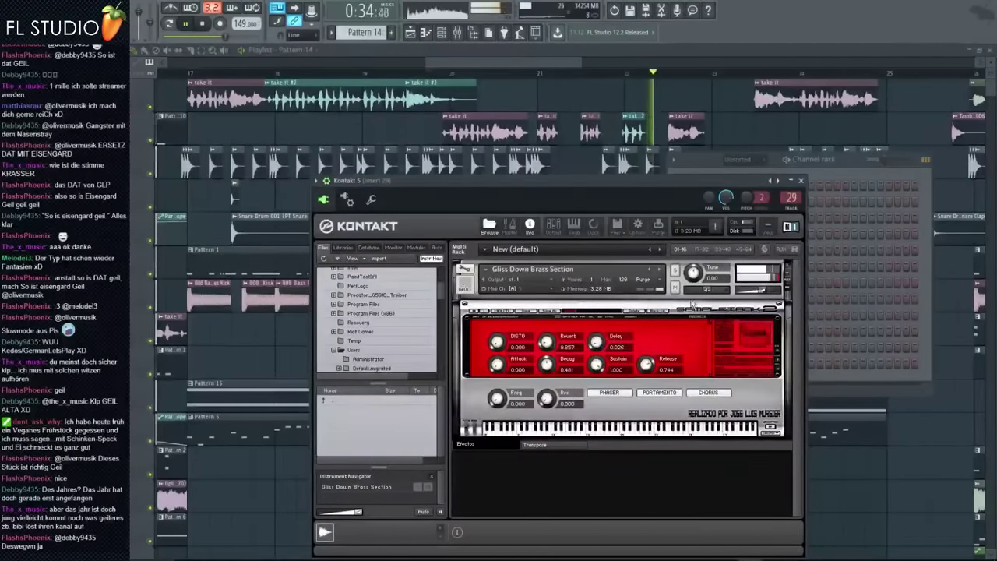
Replay the arrangement from late in bar 19 and open the Kontakt 5 piano roll for Pattern 14.
left_click(503, 83)
key("space")
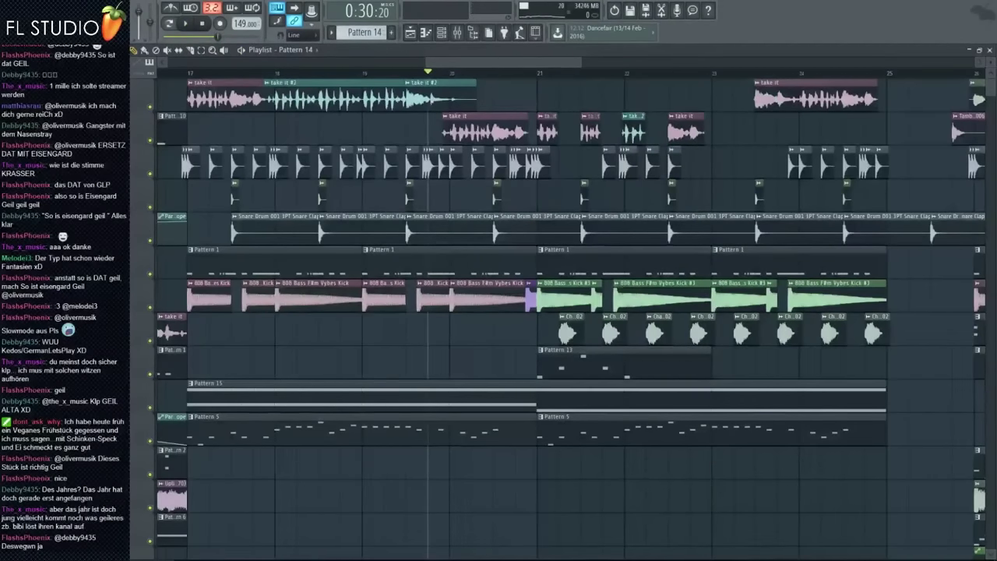
key("space")
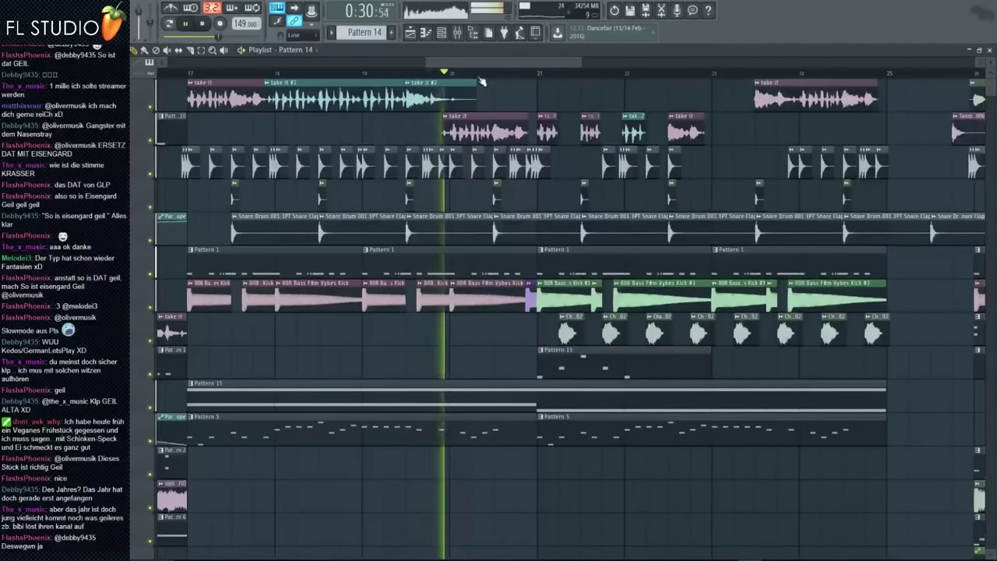
left_click(426, 32)
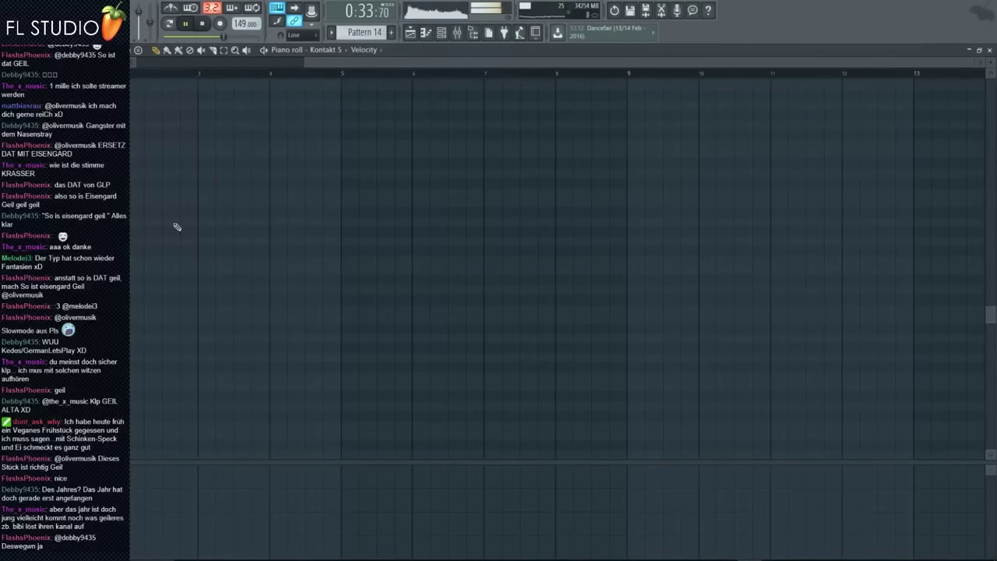
key("space")
Load an instrument from the file explorer into the empty multi rack of Kontakt 5.
left_click(442, 32)
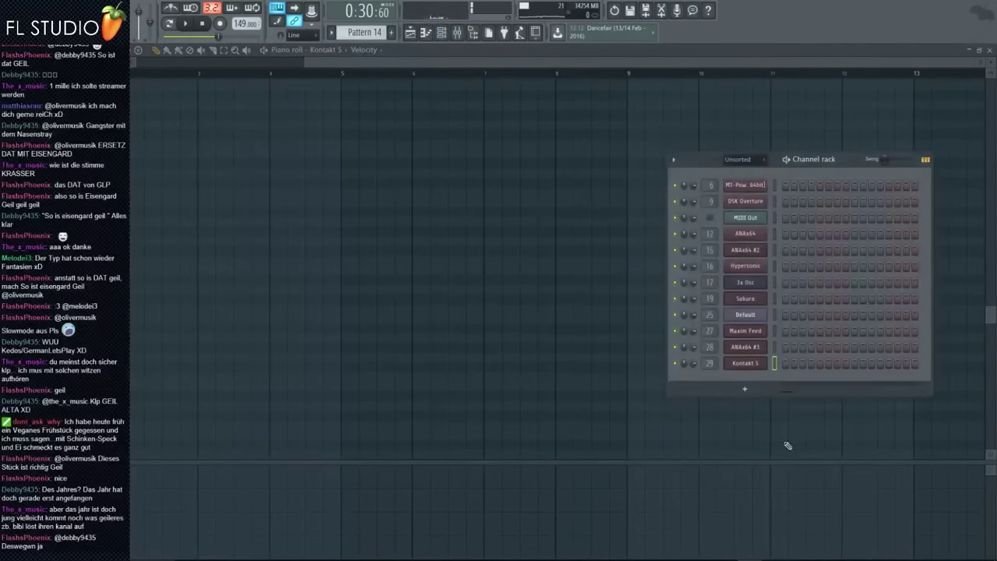
left_click(750, 363)
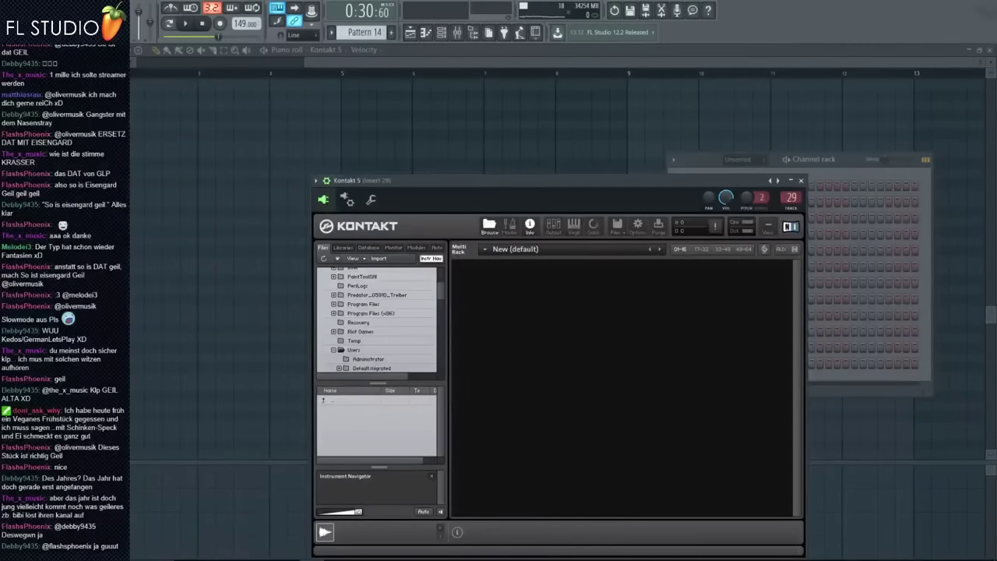
left_click_drag(554, 421, 596, 397)
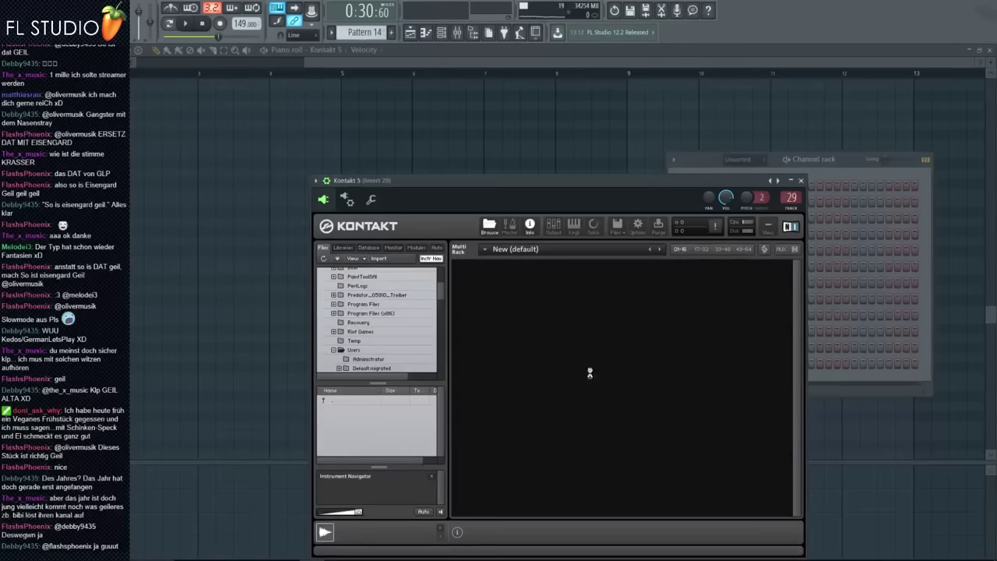
Add Fruity WaveShaper to slot 6 of mixer insert 29 and raise its curve steeply near the low end.
left_click(410, 32)
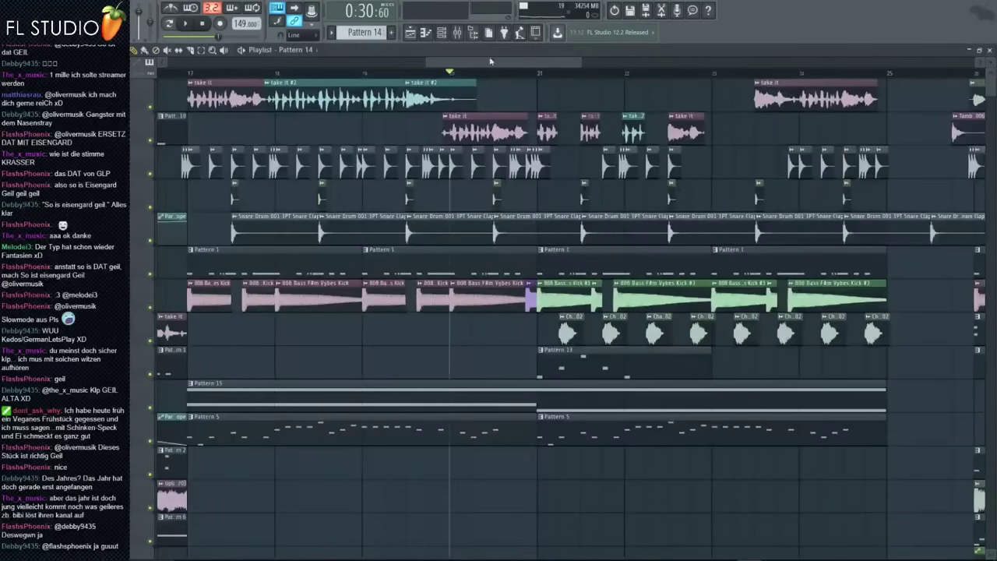
left_click(457, 31)
middle_click(890, 359)
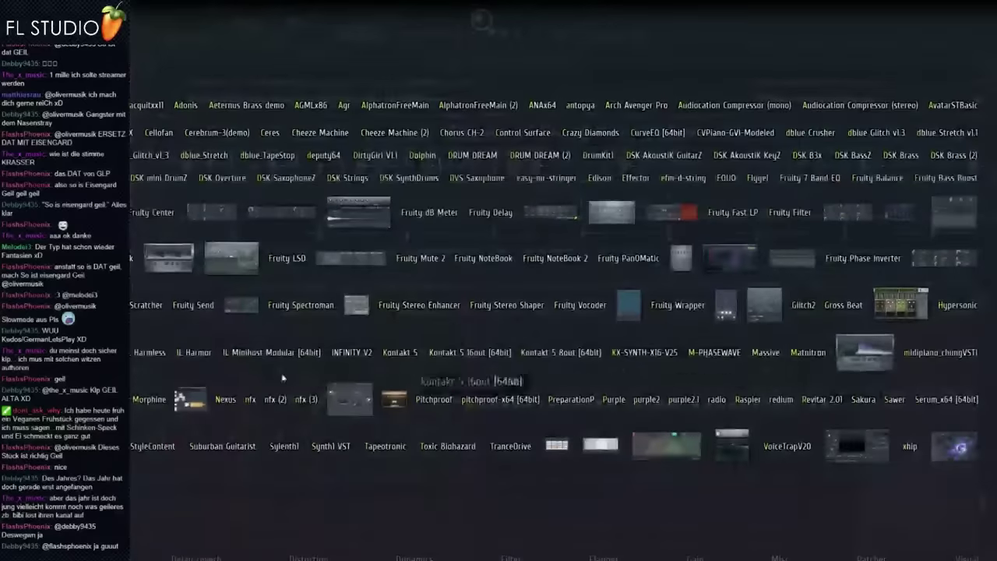
left_click_drag(626, 310, 897, 397)
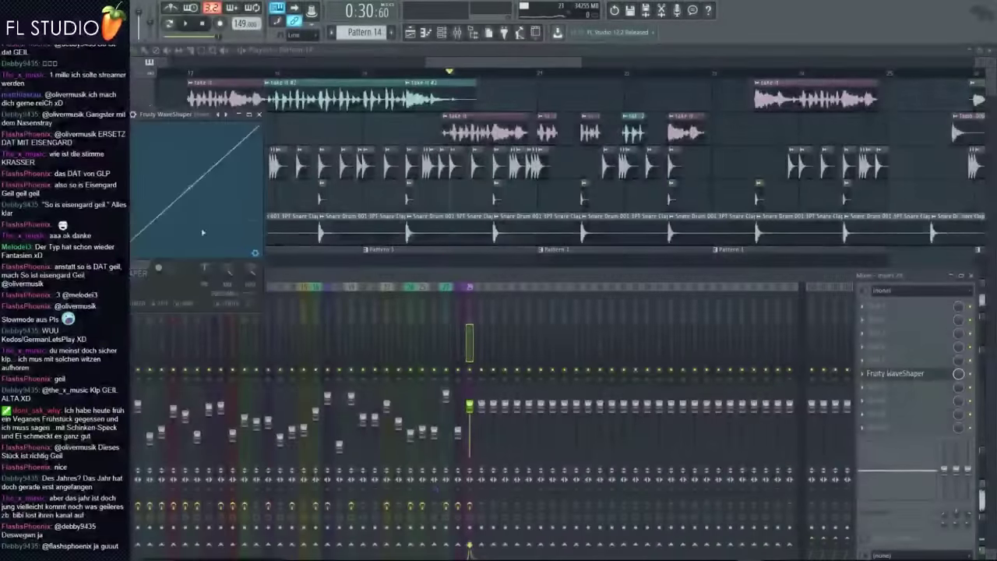
left_click_drag(138, 224, 138, 178)
Lower the volume fader of mixer insert 29 slightly and bring up the channel rack.
left_click_drag(470, 405, 474, 427)
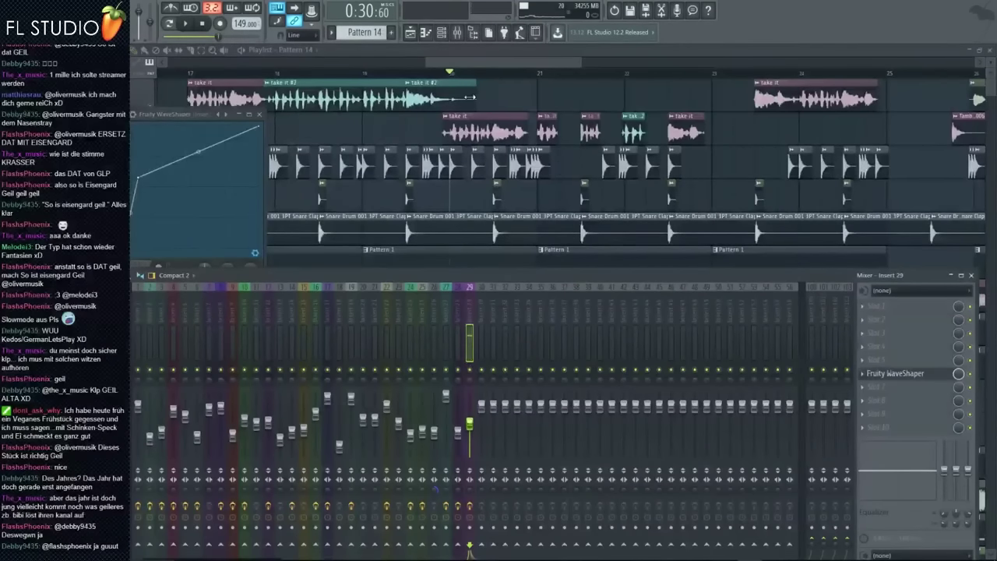
left_click(441, 32)
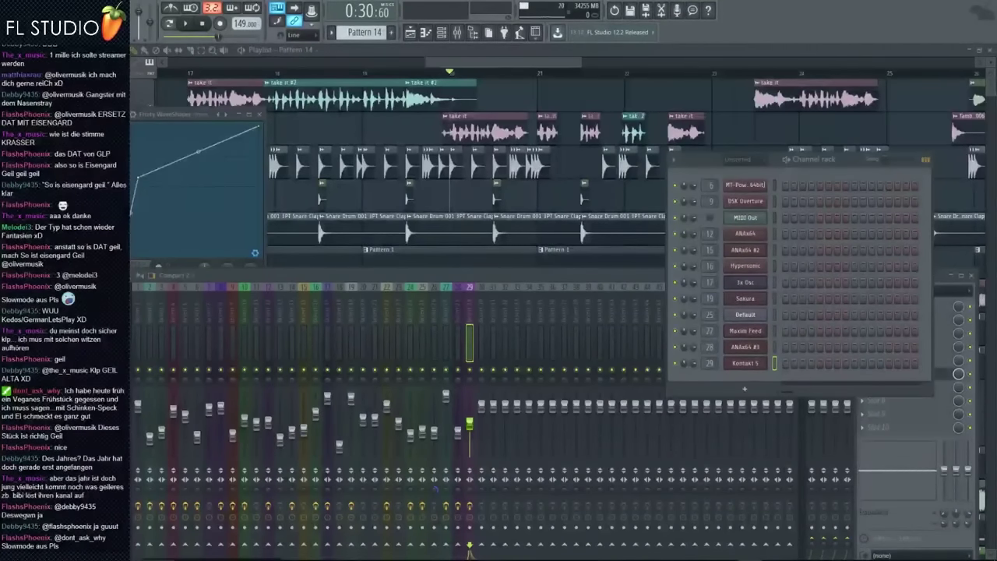
Replace the Kontakt 5 channel with a second DSK Overture instance and move its window clear of the curve editor.
left_click_drag(66, 374, 739, 360)
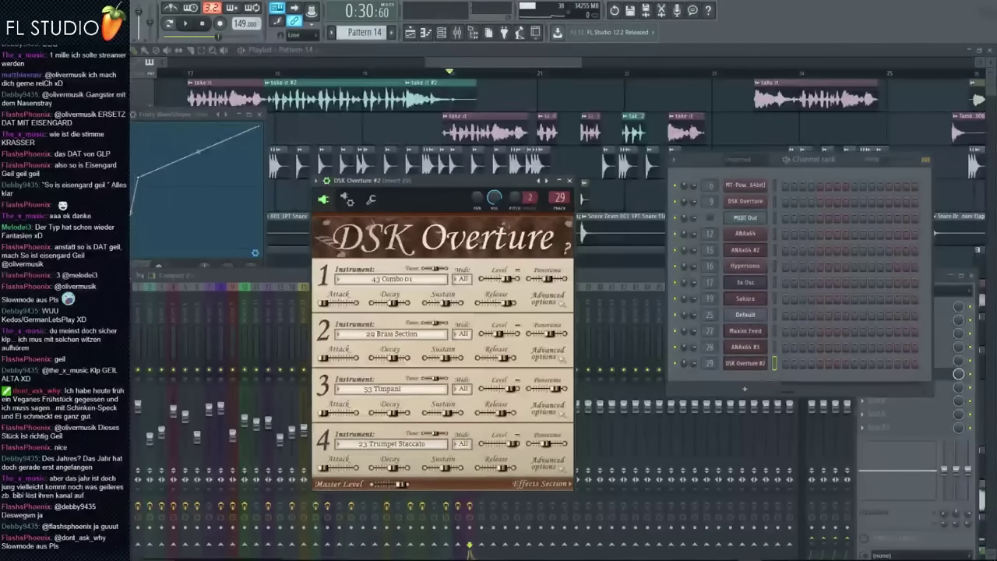
left_click_drag(402, 182, 440, 184)
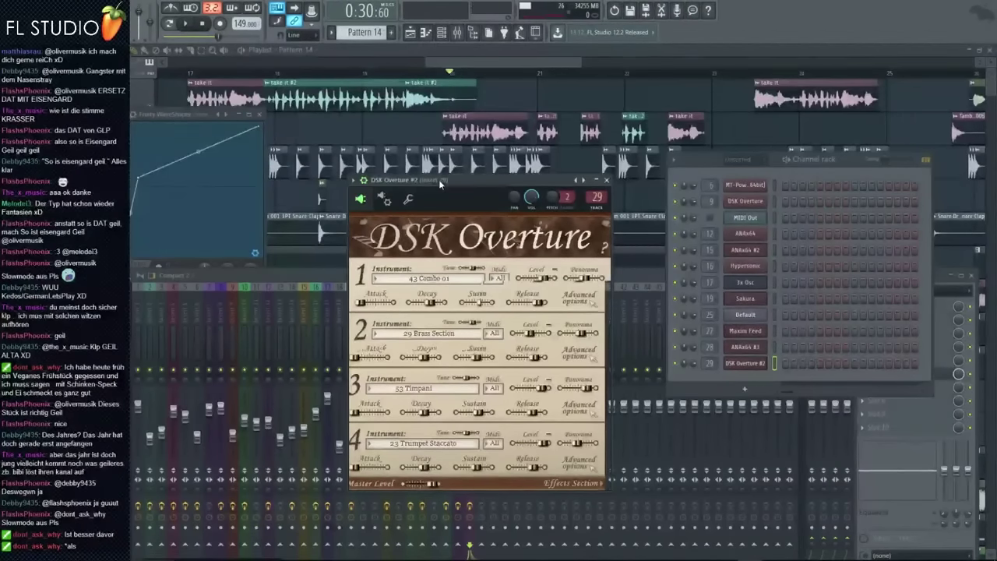
left_click_drag(475, 182, 482, 176)
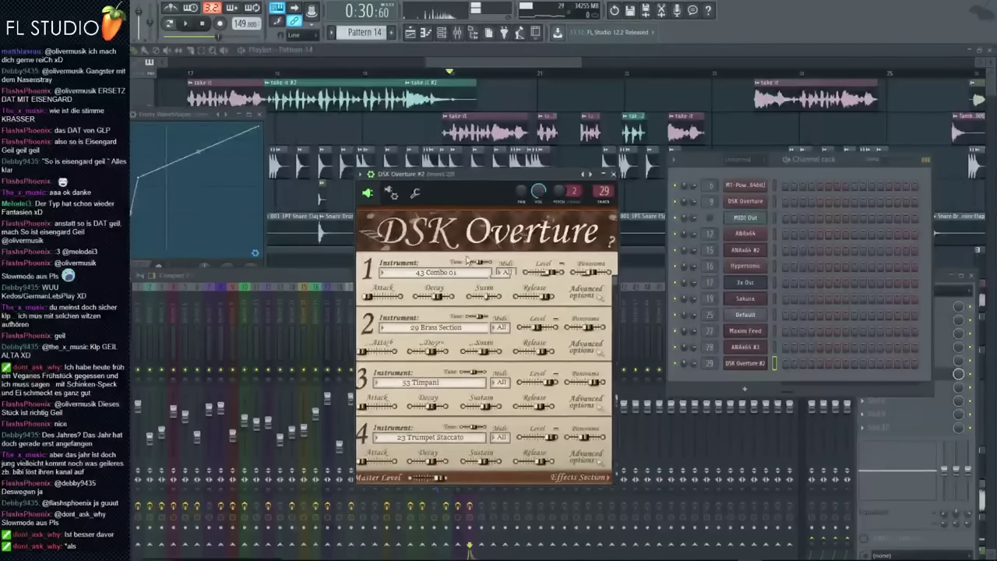
Try 0 Acoustic Piano as the first instrument of DSK Overture.
left_click(454, 271)
left_click(453, 274)
left_click(454, 271)
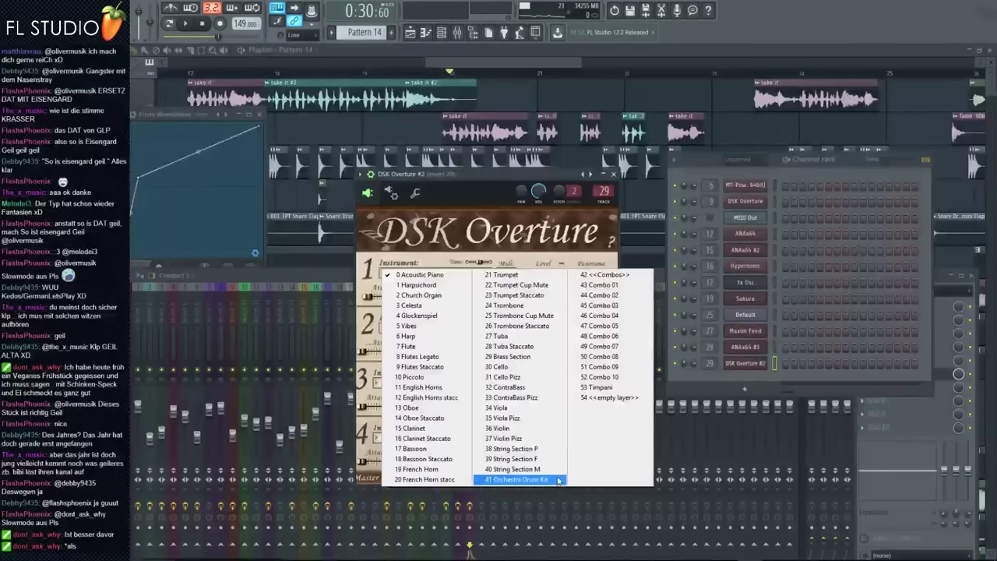
left_click(442, 246)
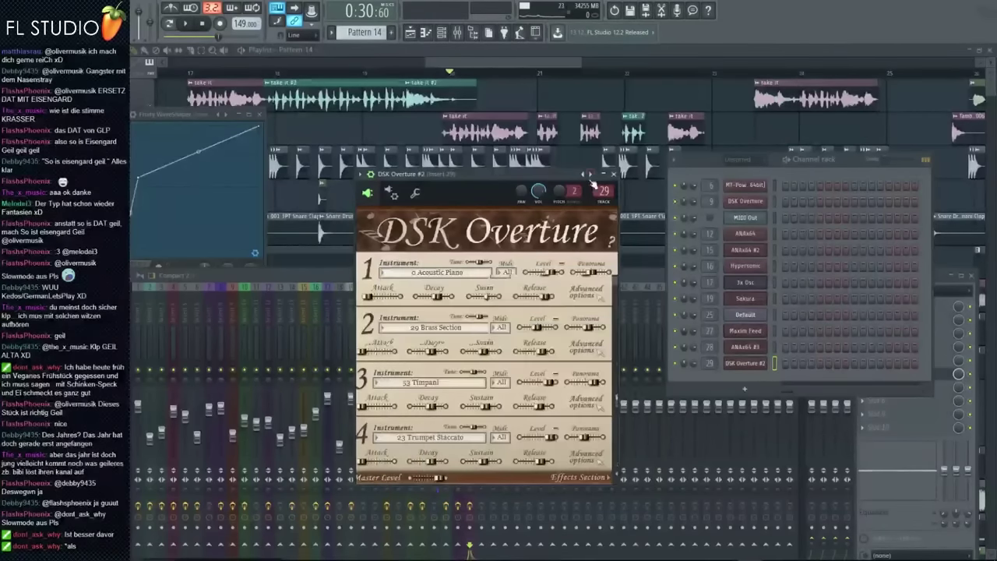
Load the Energy Staccato! preset in DSK Overture and lower the volume fader of mixer insert 29.
left_click(591, 178)
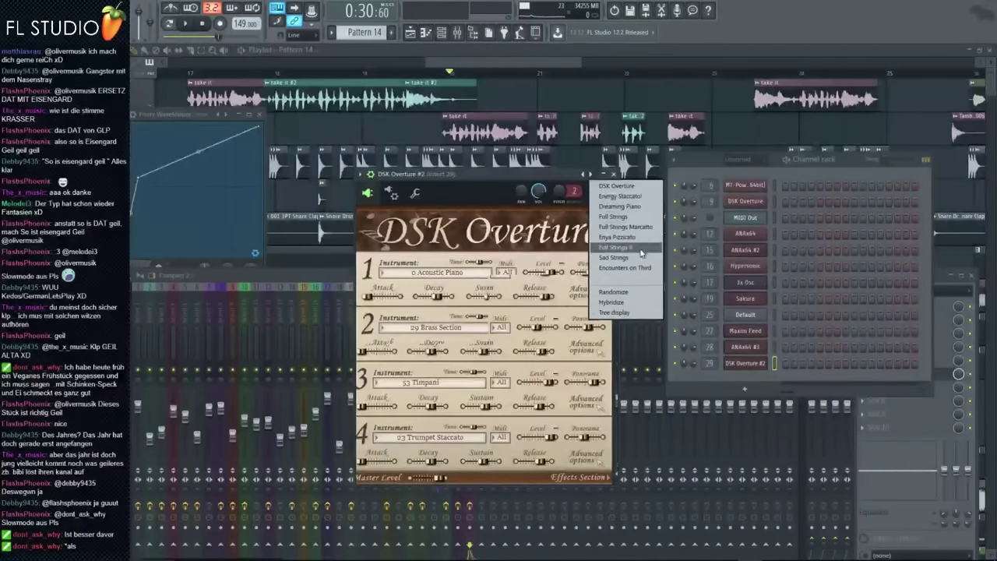
left_click(619, 196)
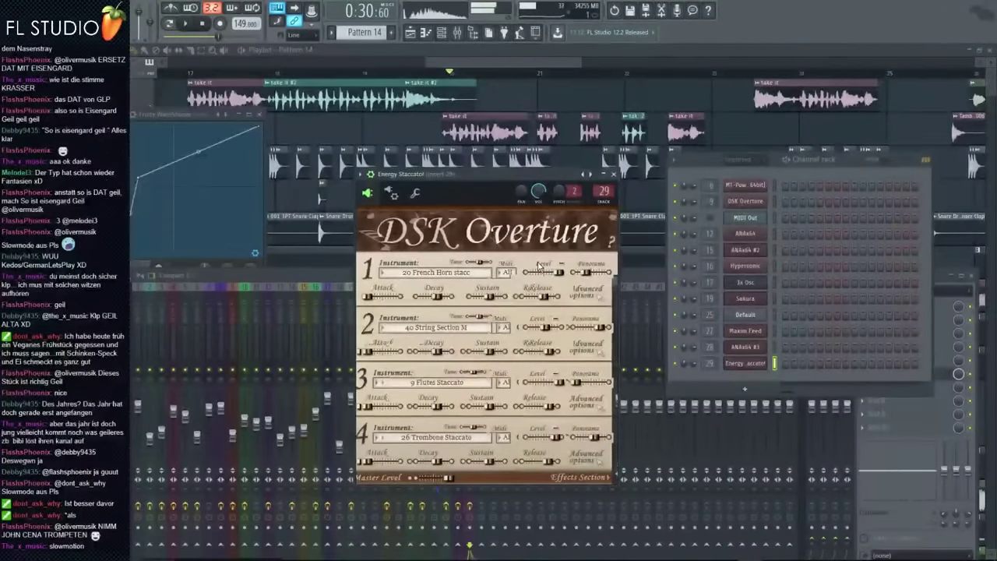
left_click(634, 285)
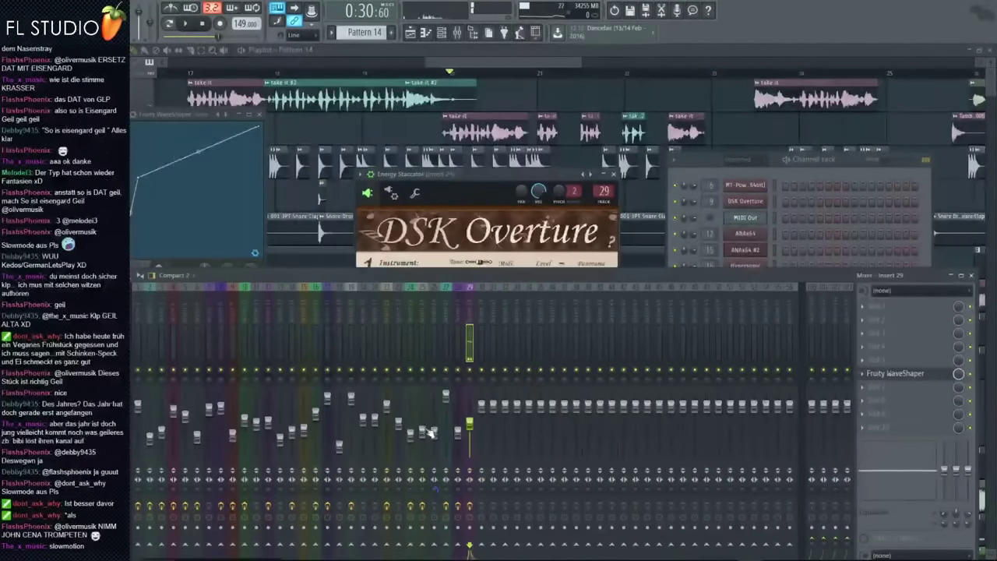
left_click_drag(470, 423, 469, 434)
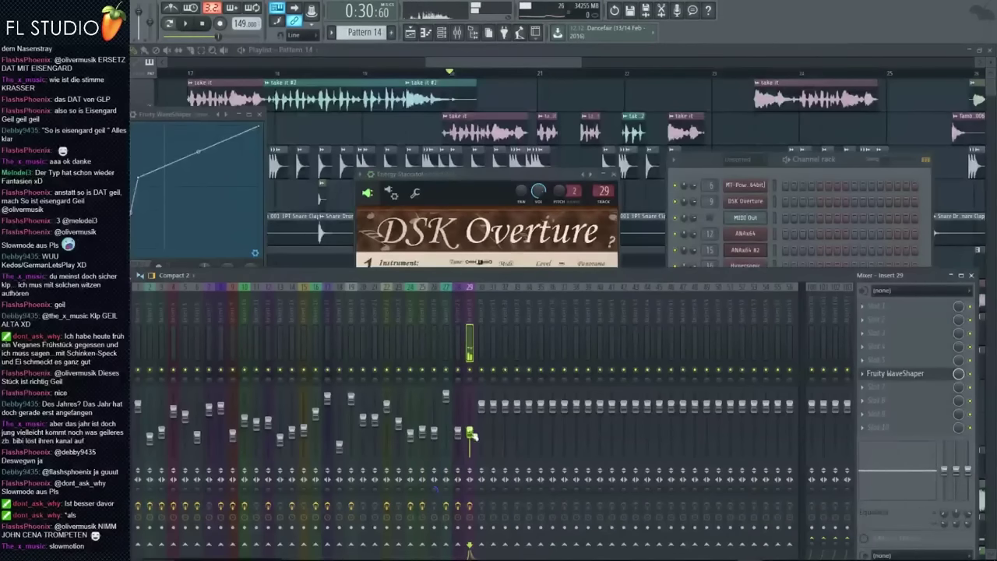
Return to the playlist and play the arrangement from bar 20 up to bar 21.
right_click(878, 375)
left_click(879, 374)
left_click(547, 102)
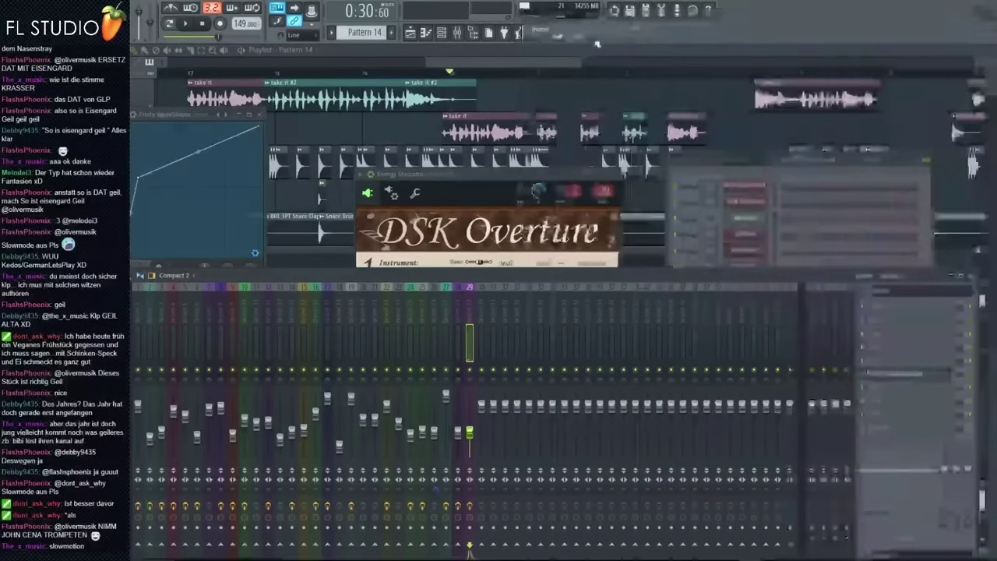
left_click(547, 102)
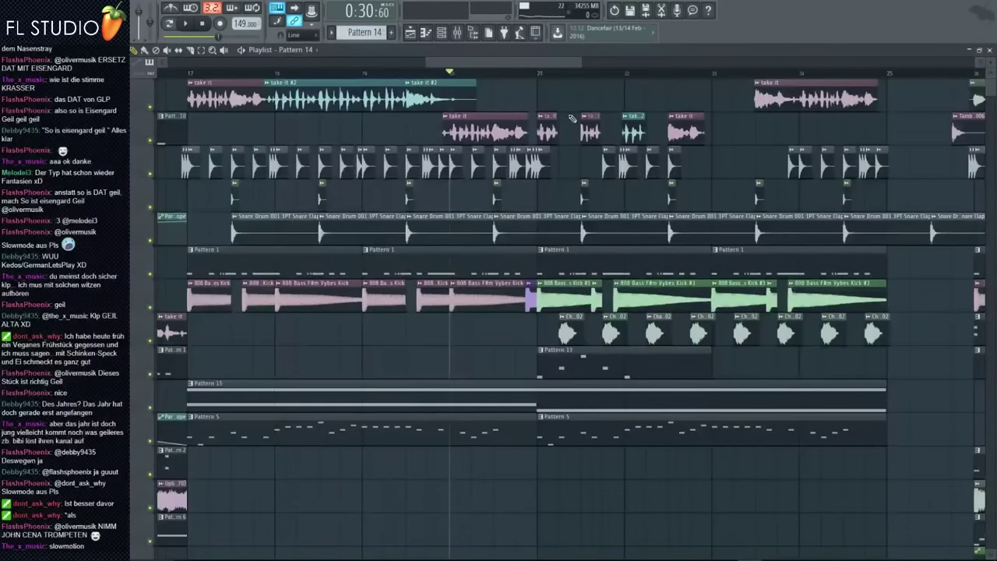
key("space")
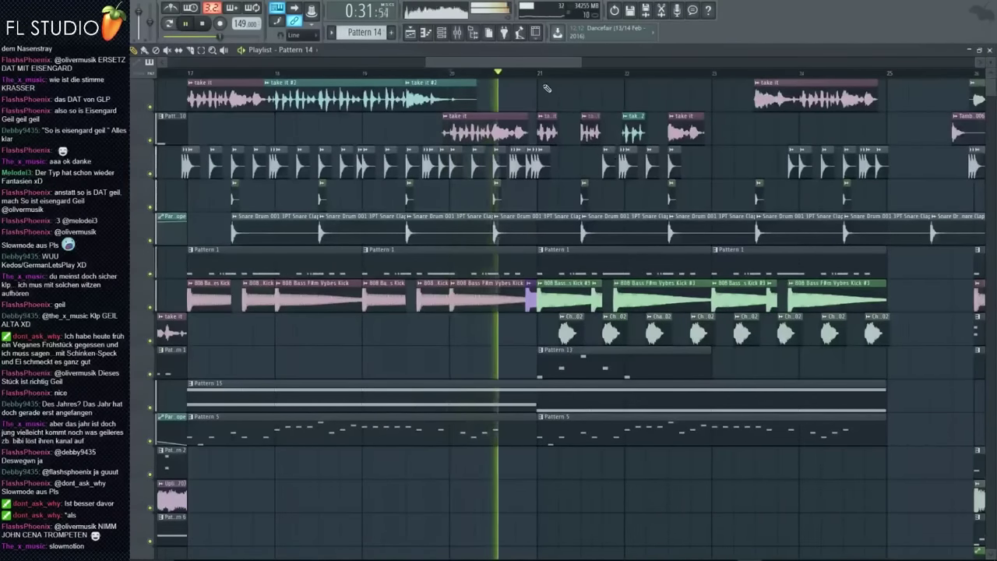
key("space")
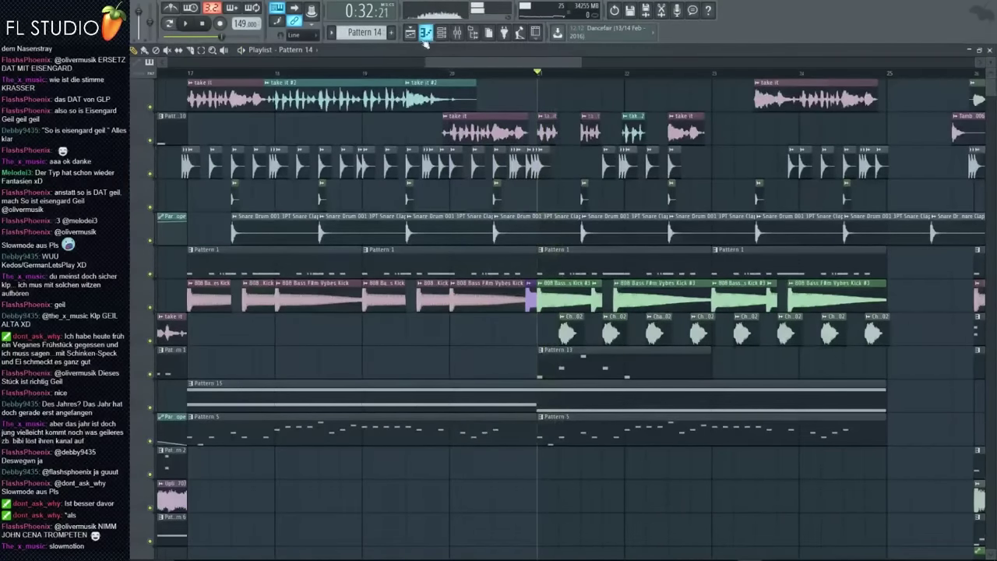
Move the one-bar note slightly higher in Pattern 14's piano roll for Energy Staccato! and audition it.
left_click(425, 33)
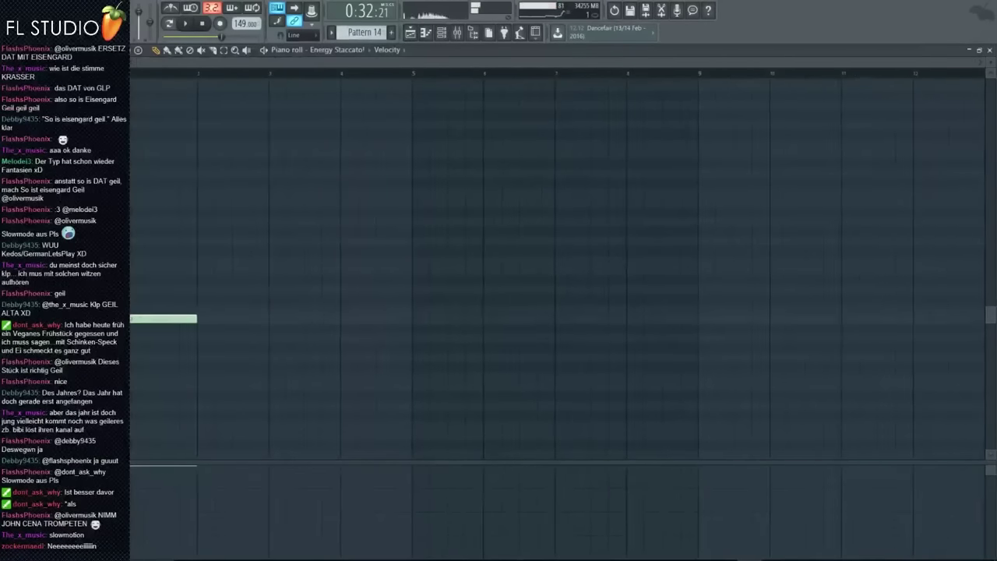
scroll(180, 317, "up", 3)
left_click_drag(194, 320, 184, 308)
key("space")
key("space")
Place Pattern 14 at bar 21 on the empty playlist track below Pattern 5.
left_click(410, 33)
scroll(638, 401, "up", 2)
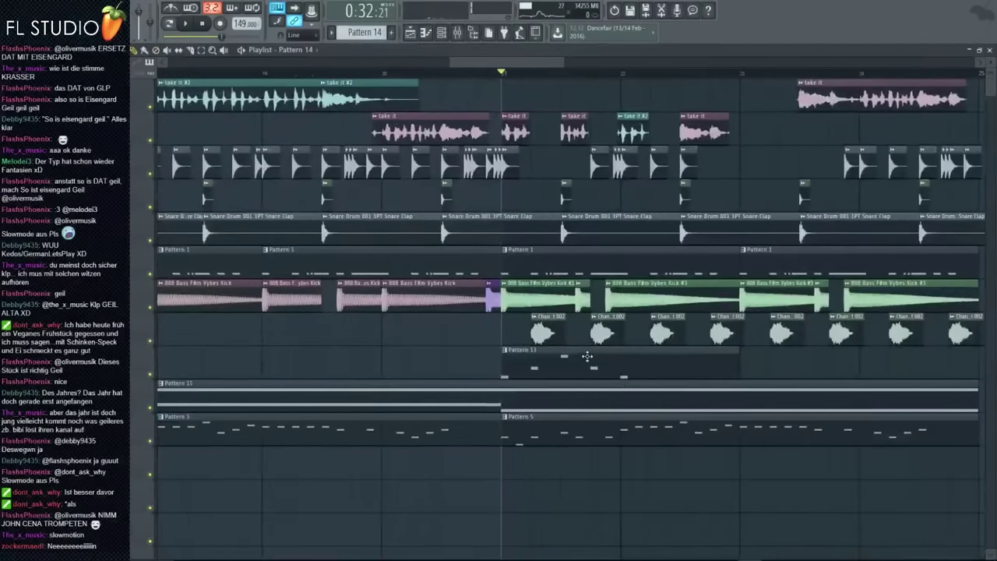
scroll(592, 366, "down", 3)
scroll(592, 367, "up", 3)
scroll(592, 366, "down", 4)
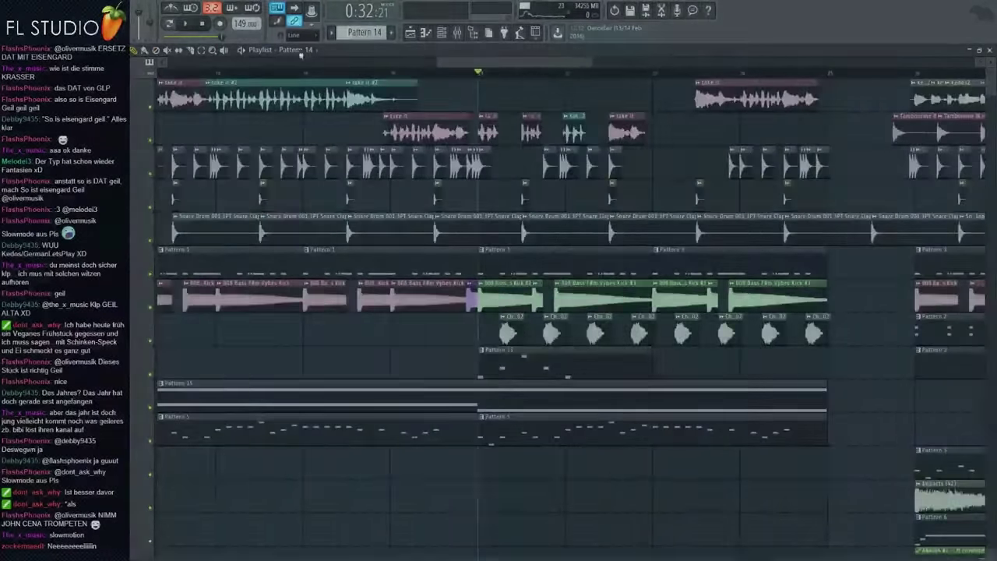
left_click(300, 53)
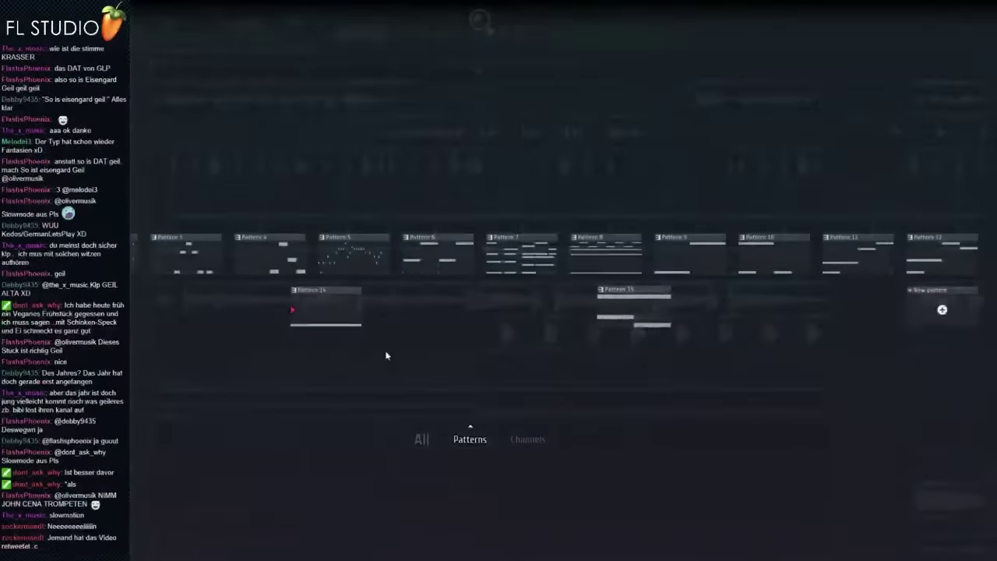
left_click(358, 324)
left_click(494, 470)
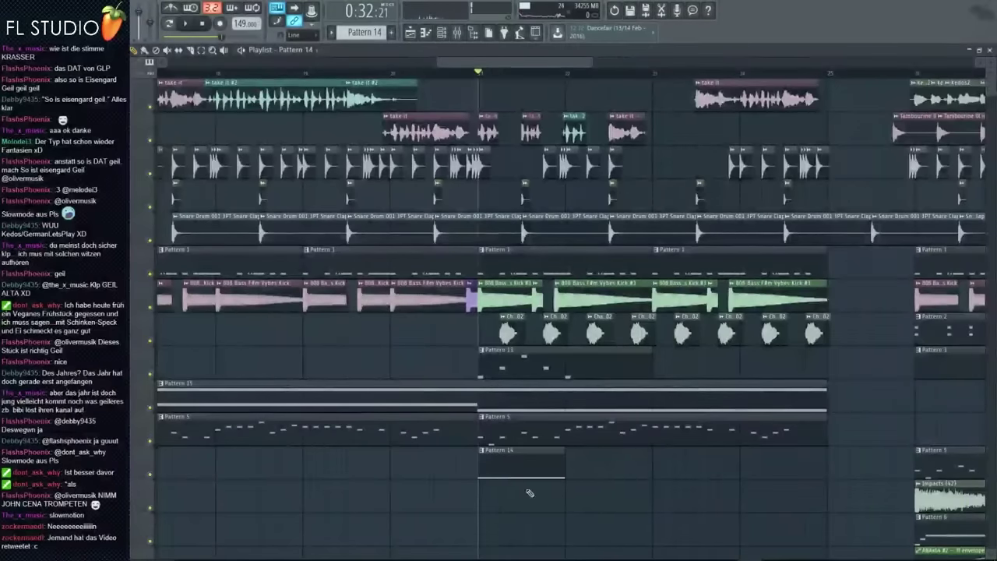
Play the arrangement from the middle of bar 20 into Pattern 14 and bring up the channel rack.
scroll(473, 62, "up", 2)
left_click(433, 74)
key("space")
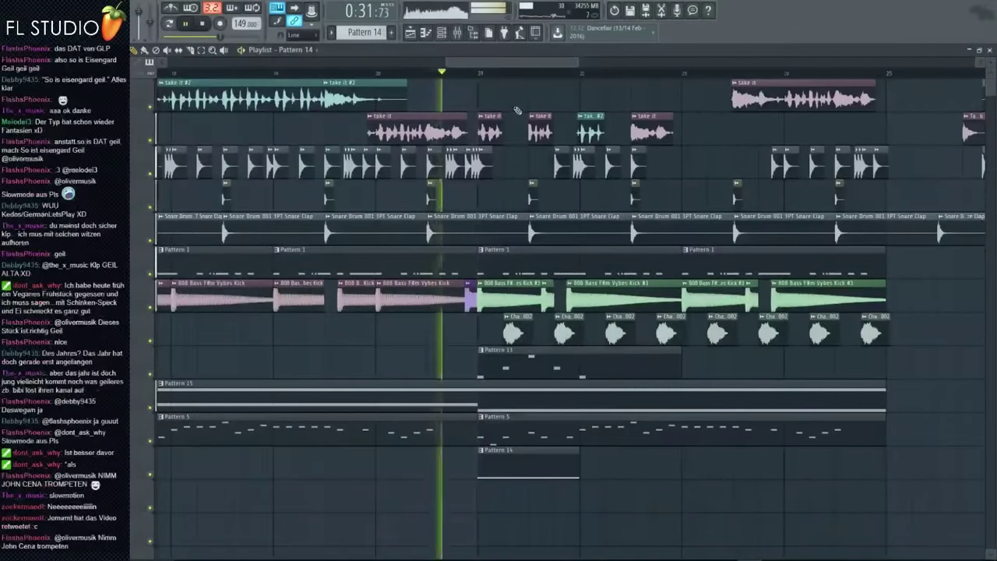
key("space")
left_click(479, 75)
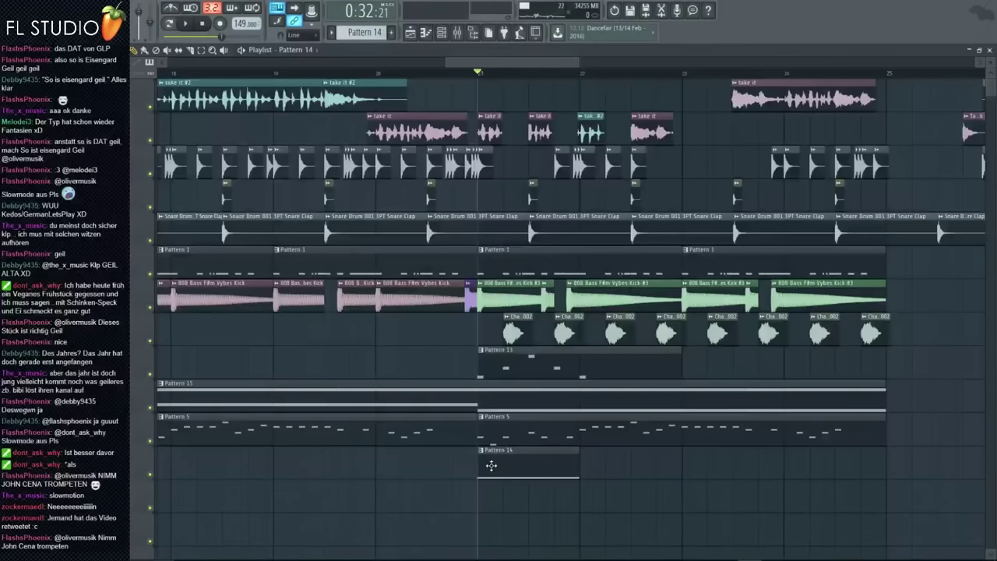
key("F6")
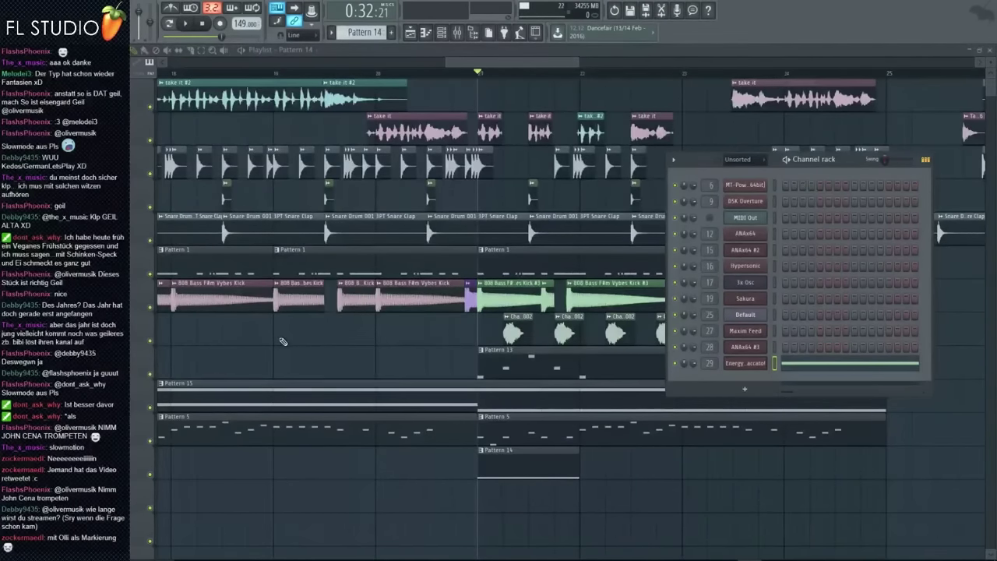
Switch to the web browser and search for "John Cena trompeten" in a new tab.
mouse_move(262, 557)
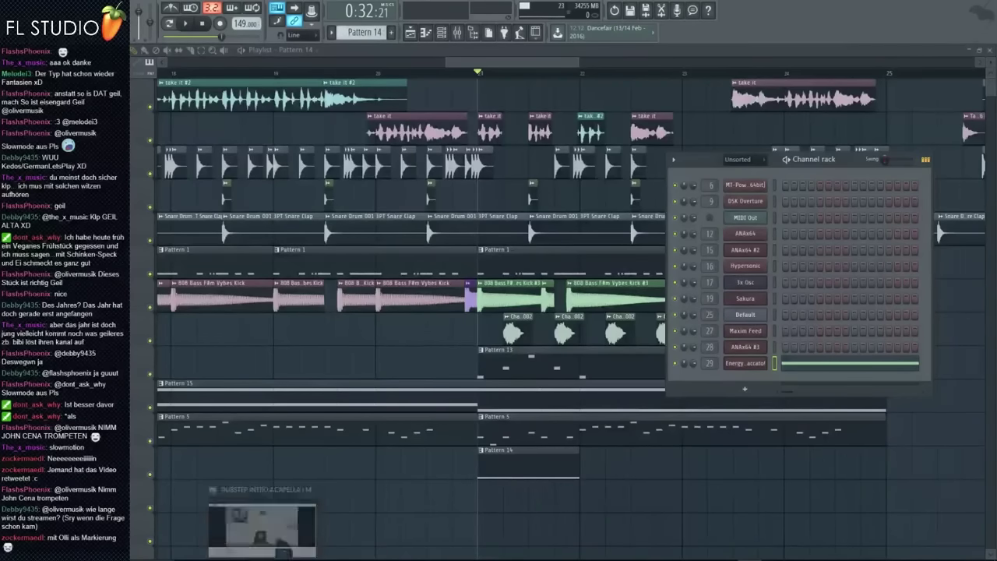
left_click(265, 510)
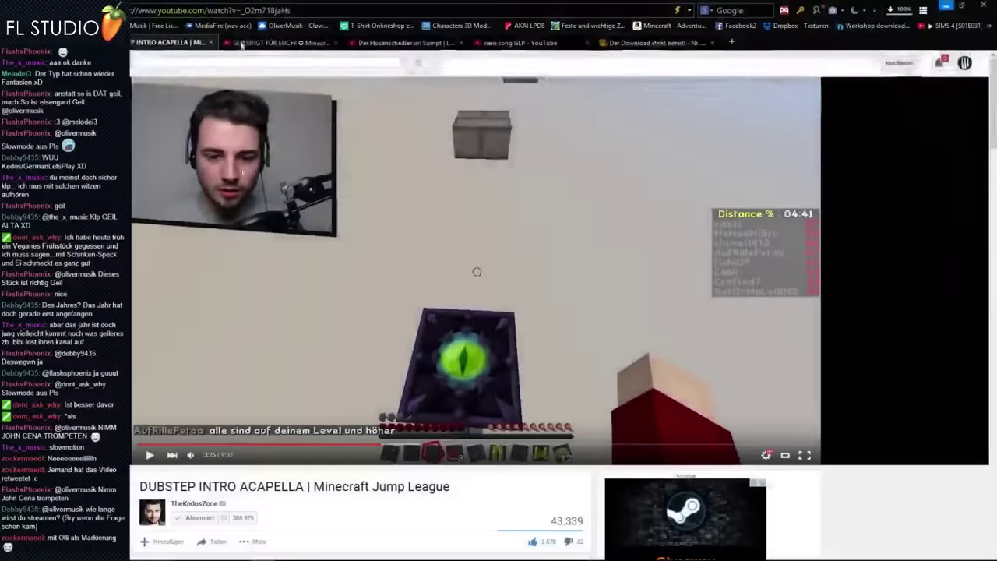
key("ctrl+t")
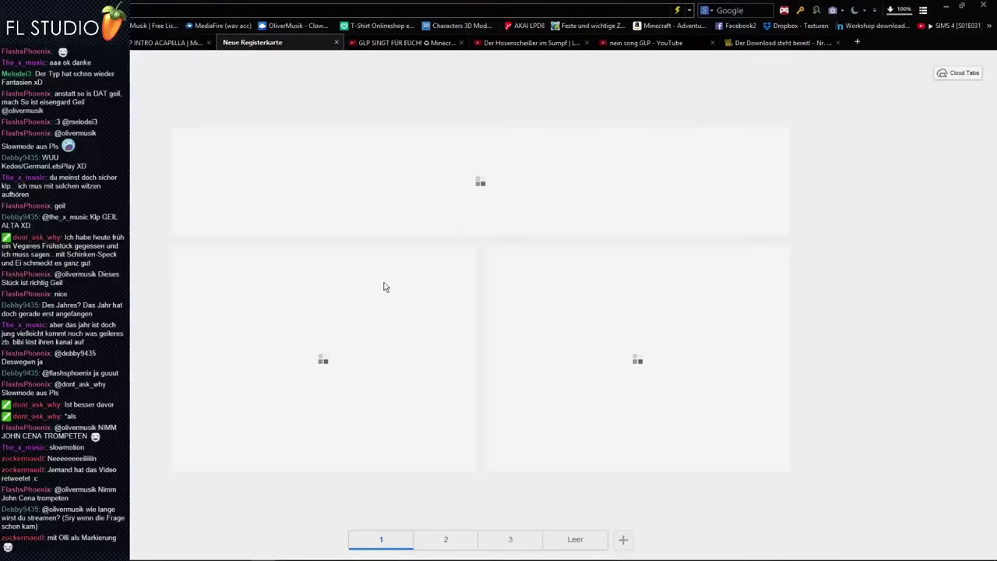
left_click(383, 189)
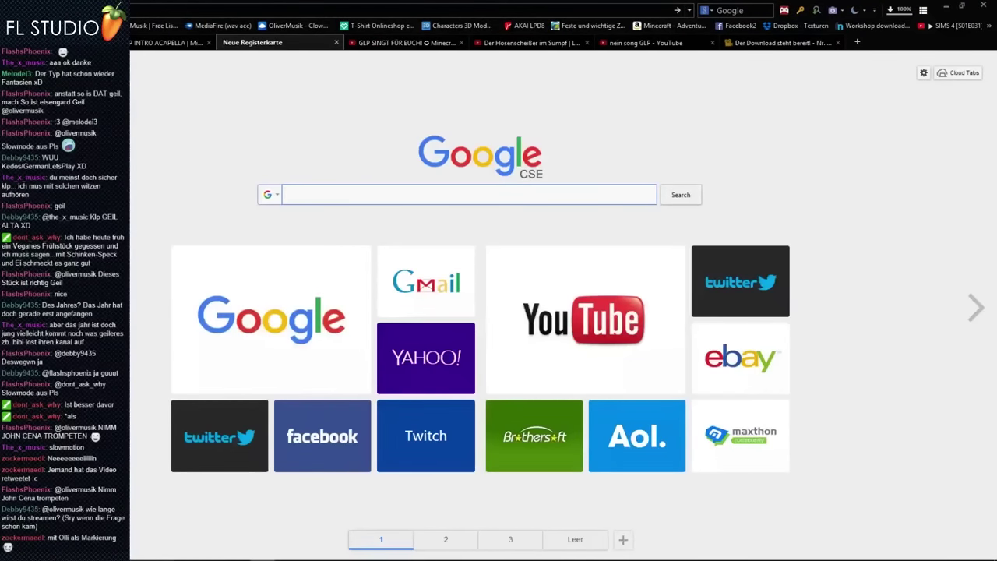
left_click(376, 200)
type("John Cena trompeten")
key("Return")
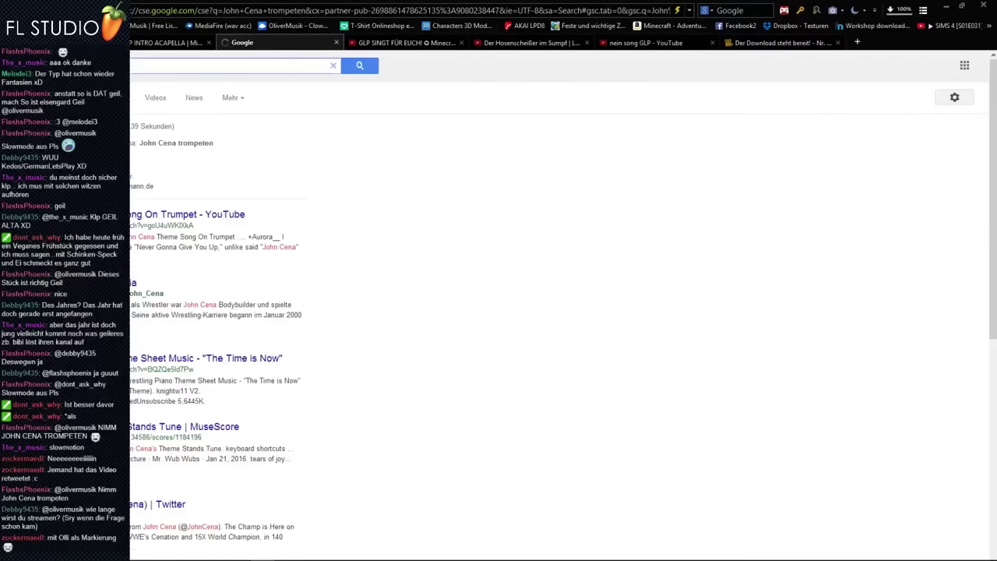
Repeat the "John Cena trompeten" search on the regular Google site and close the search tab.
left_click(737, 10)
type("John Cena trompeten")
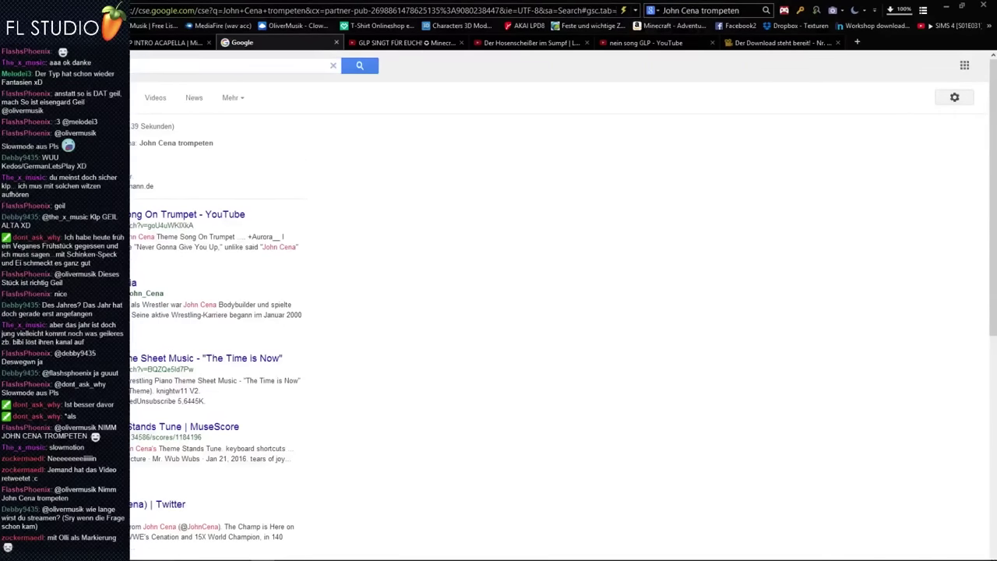
key("Return")
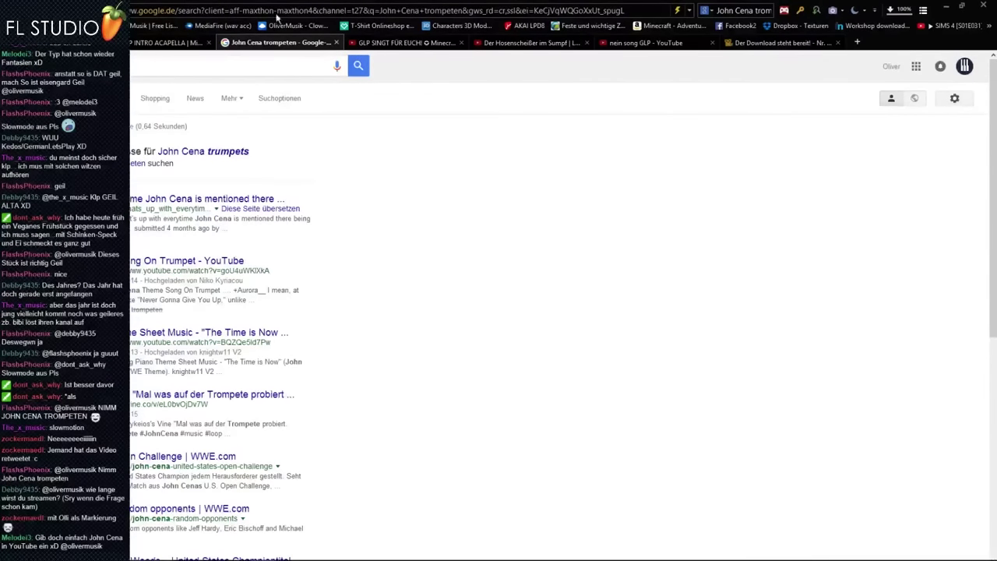
middle_click(251, 43)
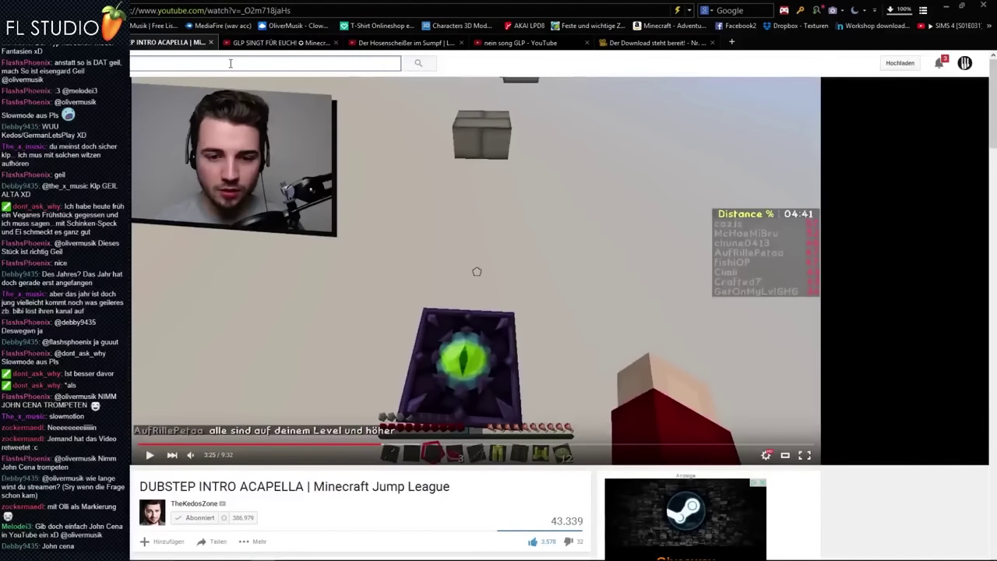
Search YouTube for "John Cena" from the open video page.
key("ctrl+v")
key("ctrl+v")
left_click_drag(267, 64, 134, 69)
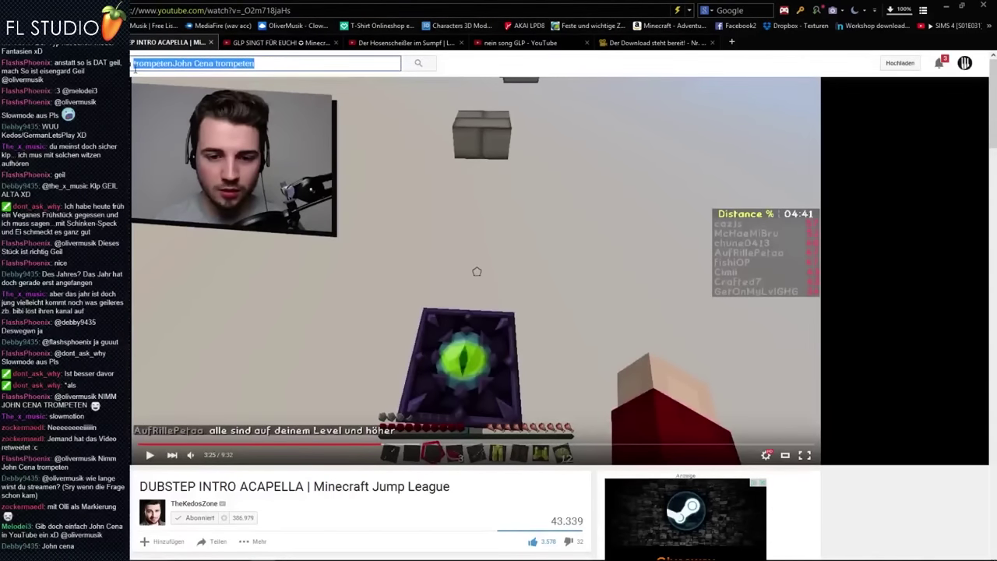
key("BackSpace")
key("Return")
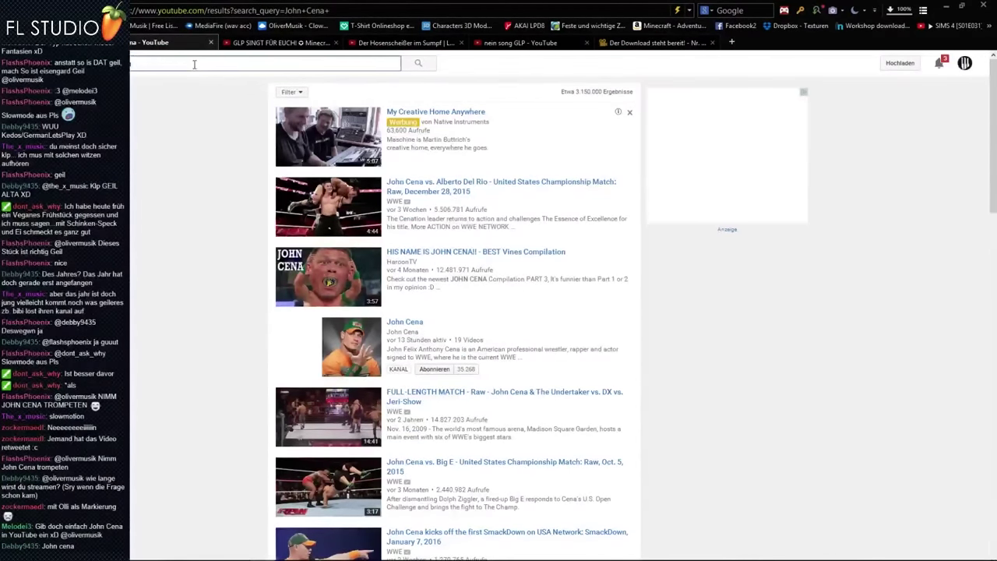
Search YouTube for "John Cenatrompeten" and look through the results for trumpet videos.
type("rom")
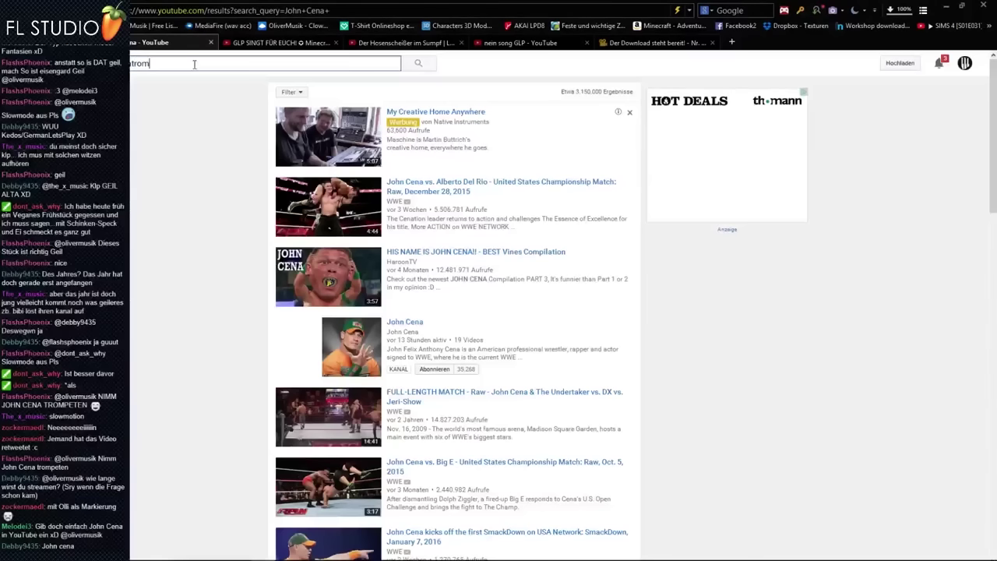
type("peten")
key("Return")
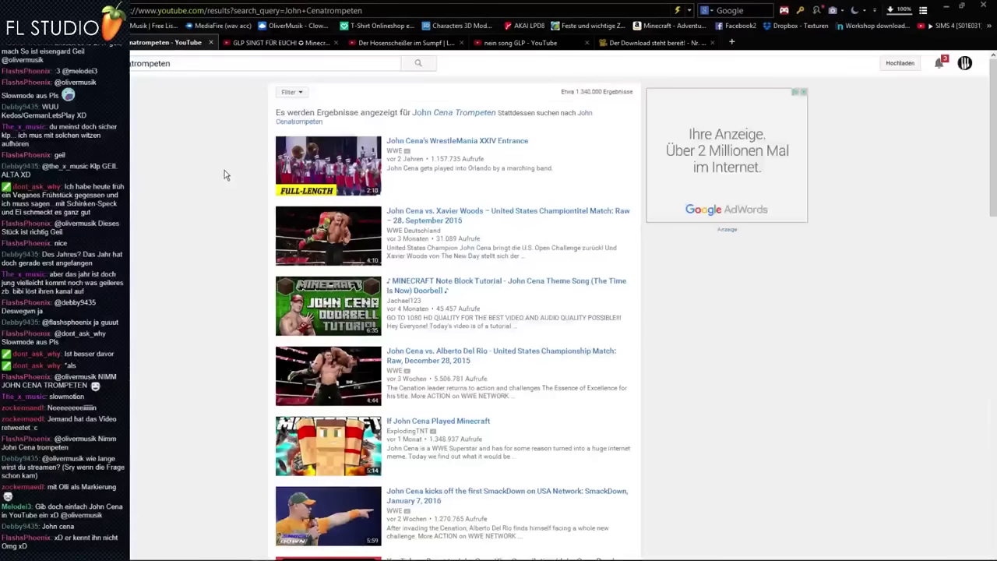
scroll(218, 234, "down", 3)
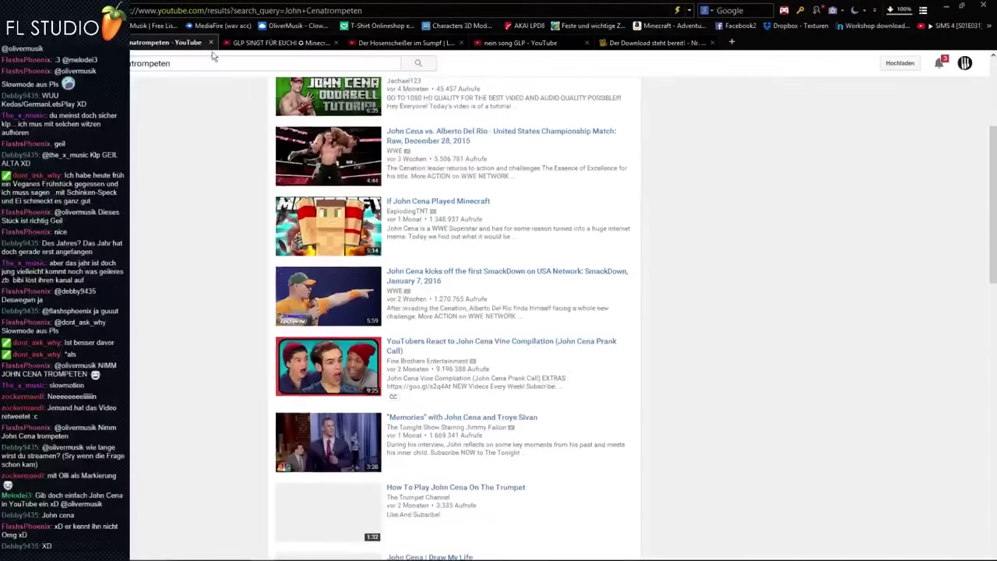
scroll(211, 167, "down", 1)
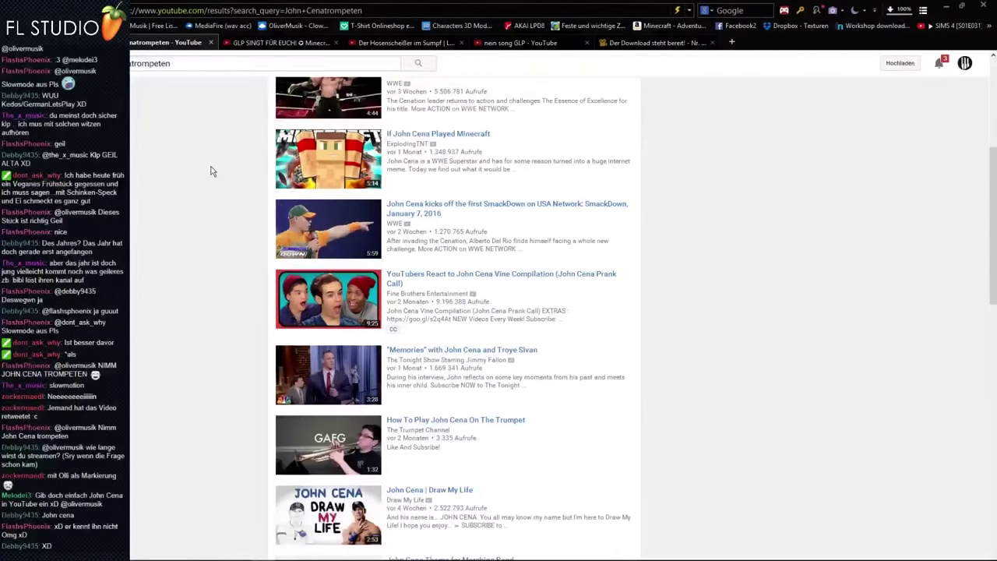
Close the YouTube search tab, switch back to FL Studio and play the arrangement from bar 21 without the channel rack.
middle_click(178, 46)
middle_click(559, 219)
left_click(946, 6)
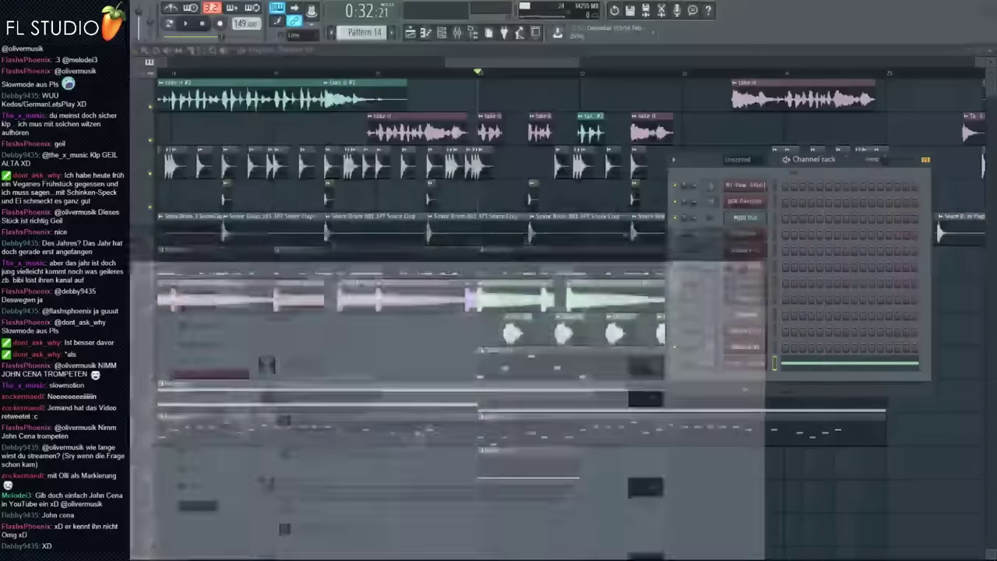
key("F6")
key("space")
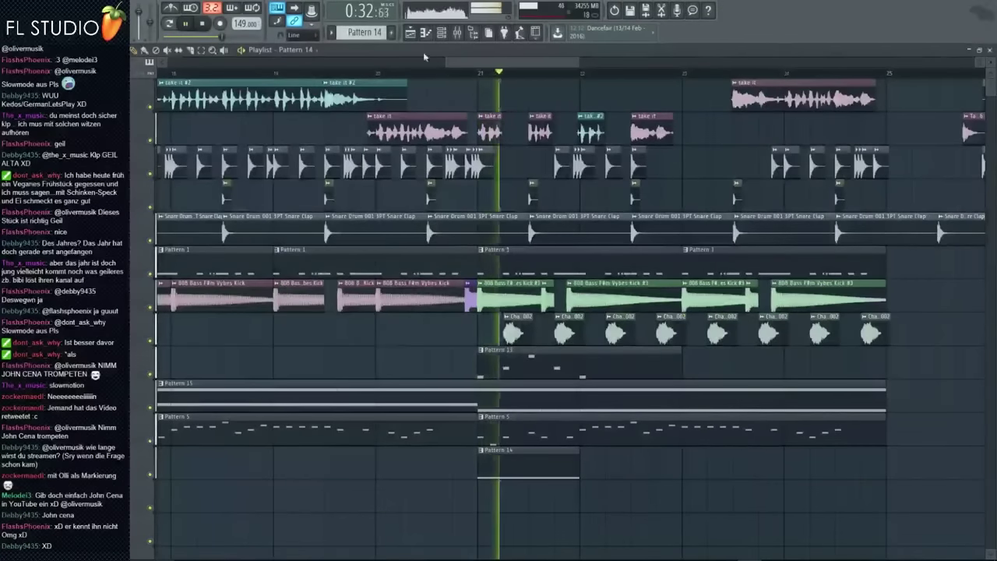
Open Pattern 14's Energy Staccato note in the piano roll, stop playback and move the note to a higher pitch.
double_click(530, 462)
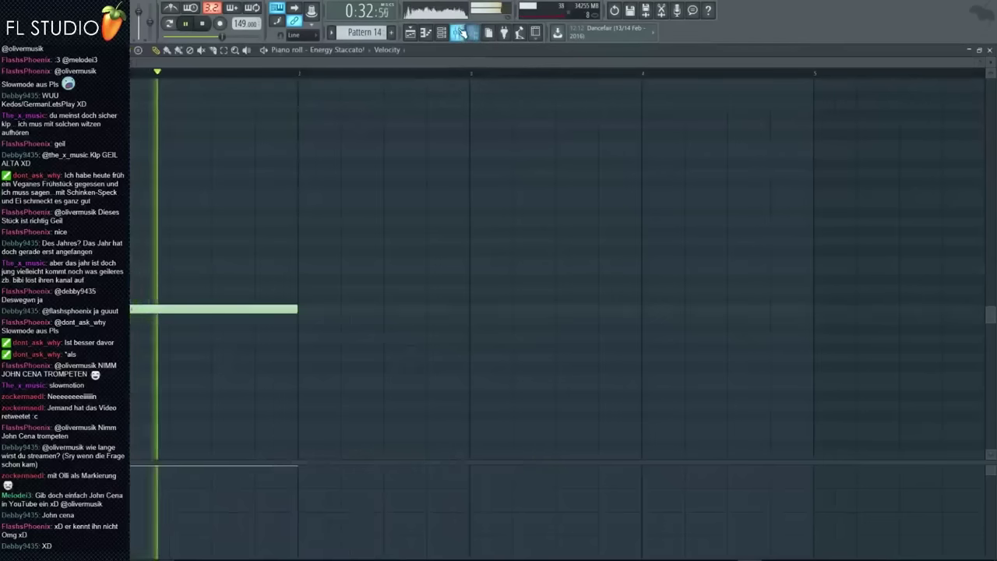
key("F9")
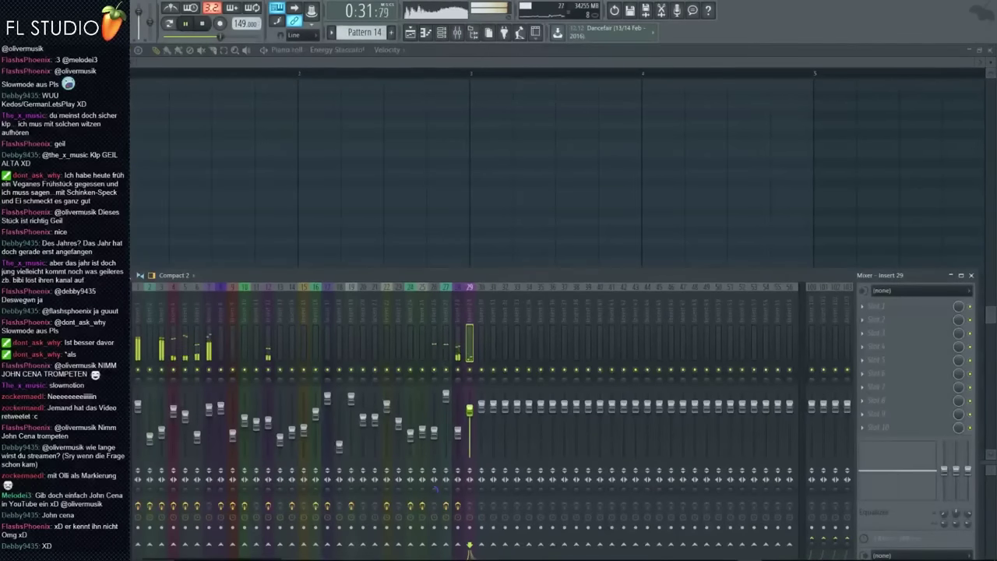
key("F9")
key("space")
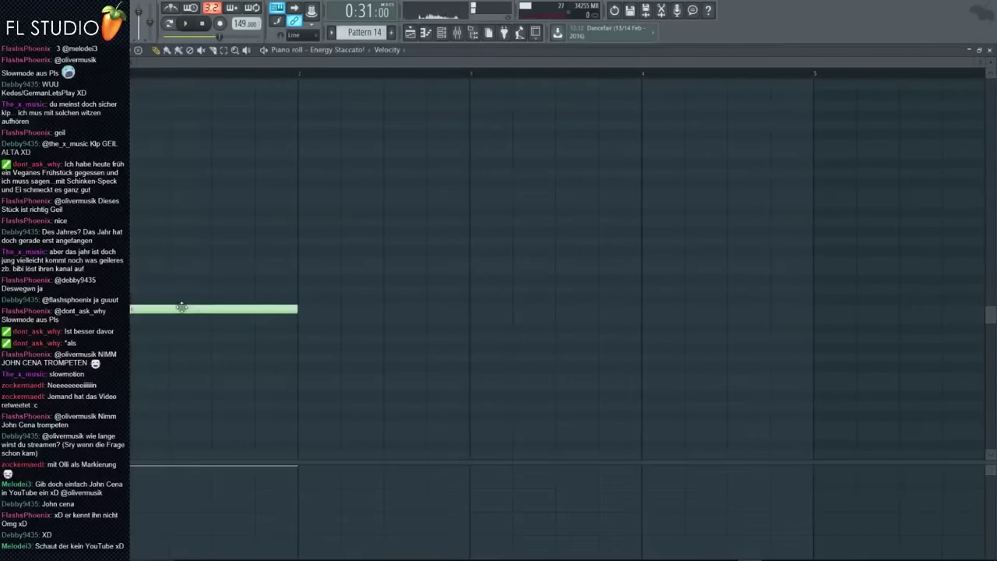
mouse_move(178, 309)
left_mouse_down()
mouse_move(179, 336)
mouse_move(179, 327)
left_mouse_up()
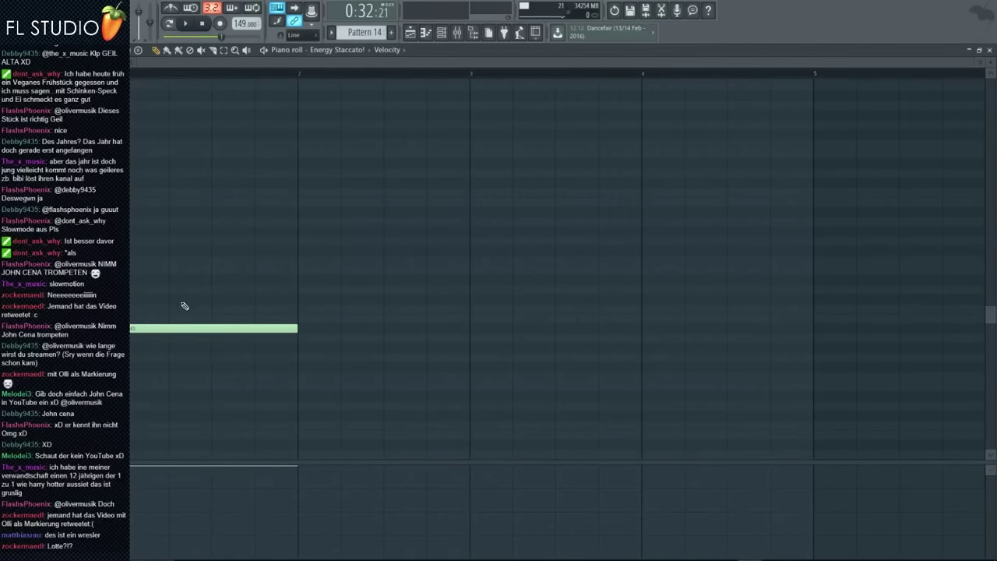
left_click_drag(146, 327, 153, 257)
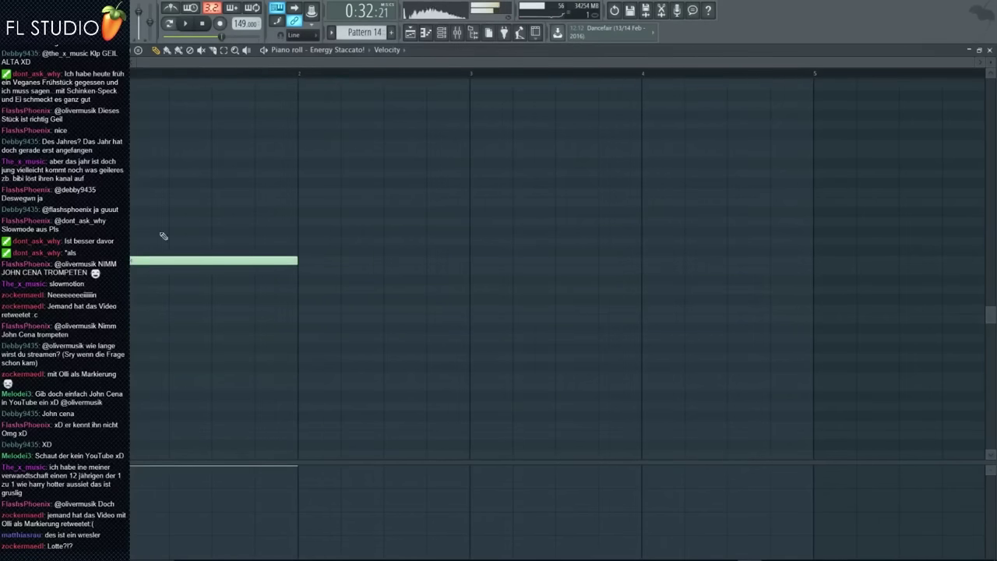
Show the Energy Staccato channel's DSK Overture plugin and lengthen the release of instrument 1.
left_click(443, 33)
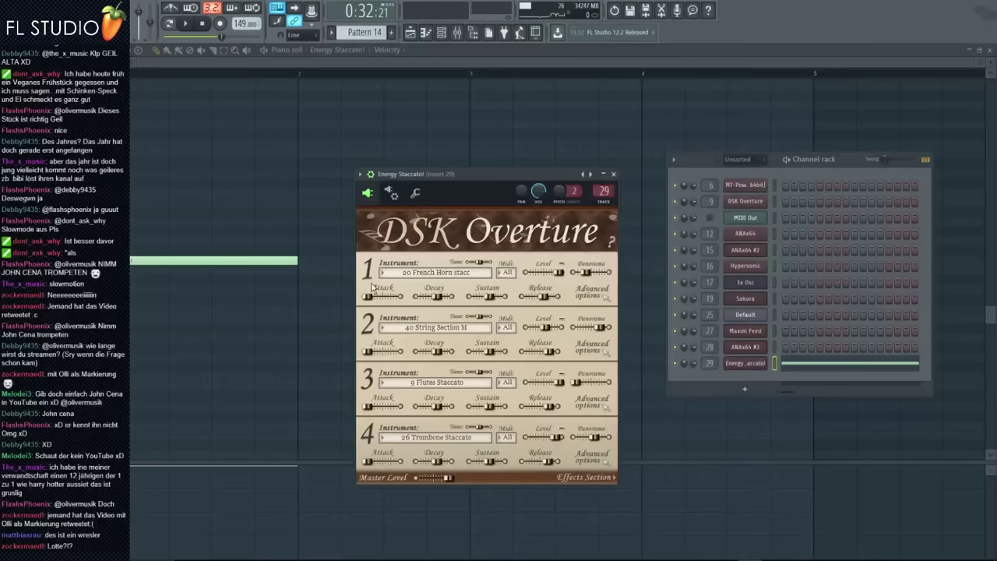
left_click_drag(495, 178, 507, 179)
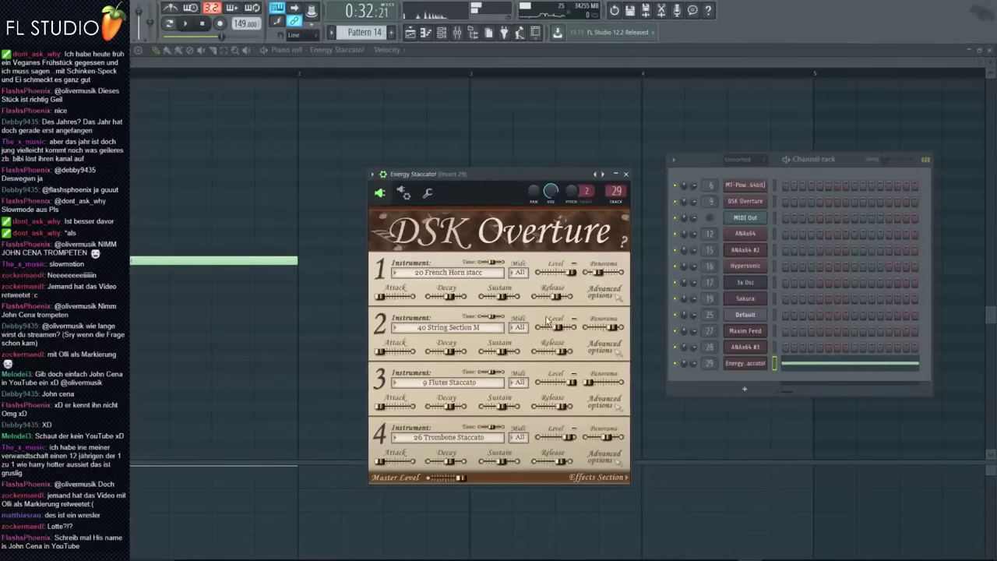
left_click_drag(555, 297, 568, 297)
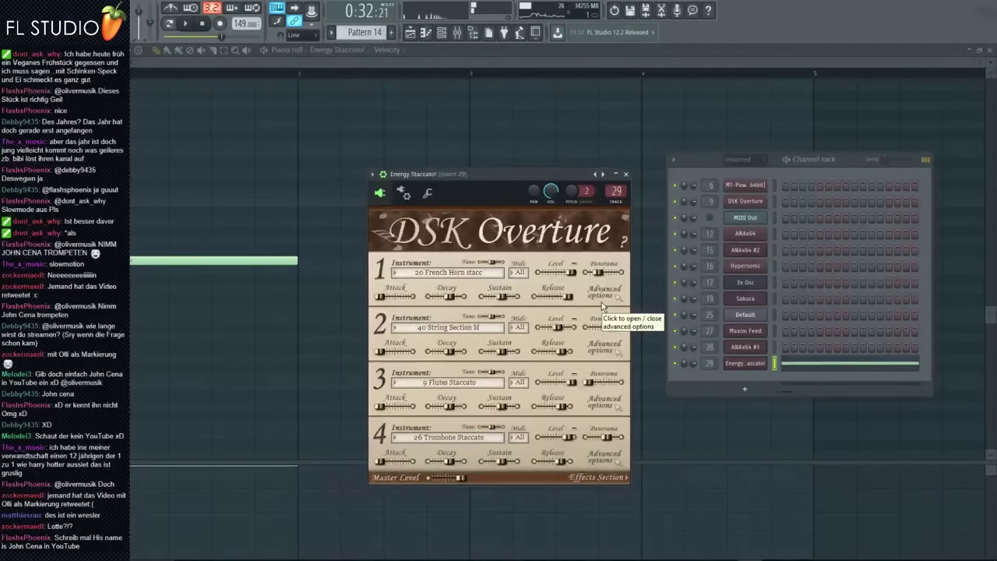
Try 24 Trombone as the sound of instrument 1 in DSK Overture, and replace it with 25 Trombone Cup Mute.
left_click(491, 272)
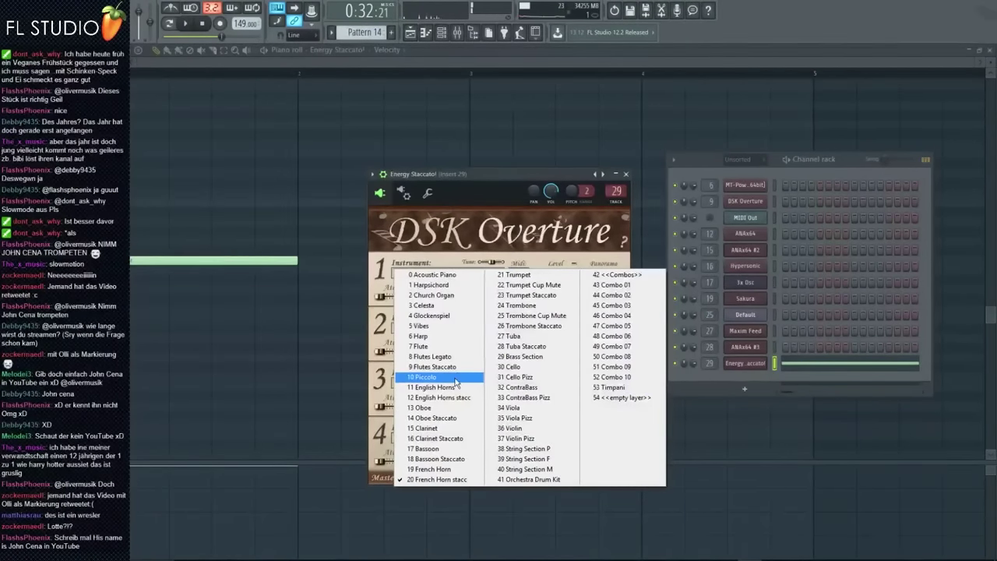
left_click(559, 307)
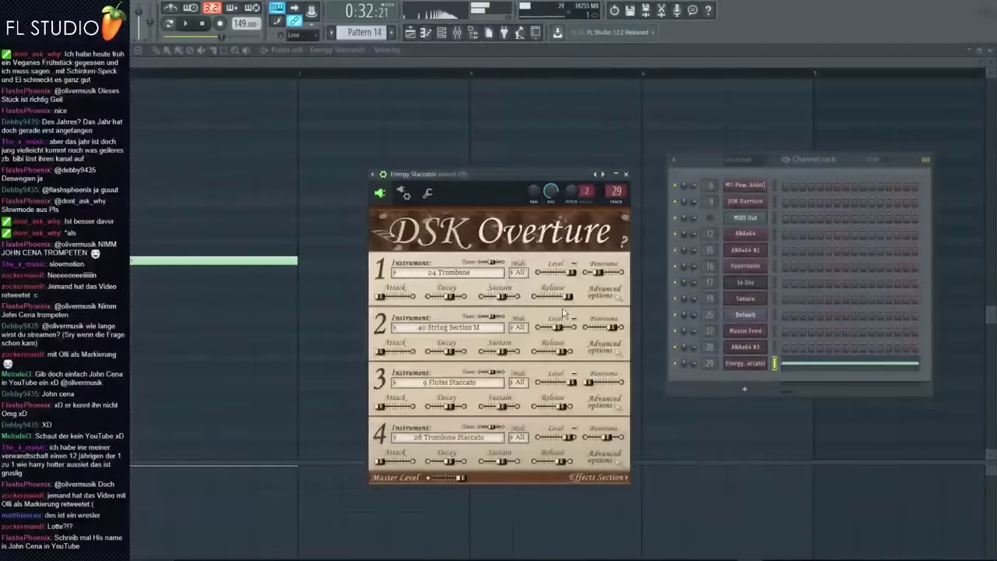
left_click(483, 270)
left_click(545, 257)
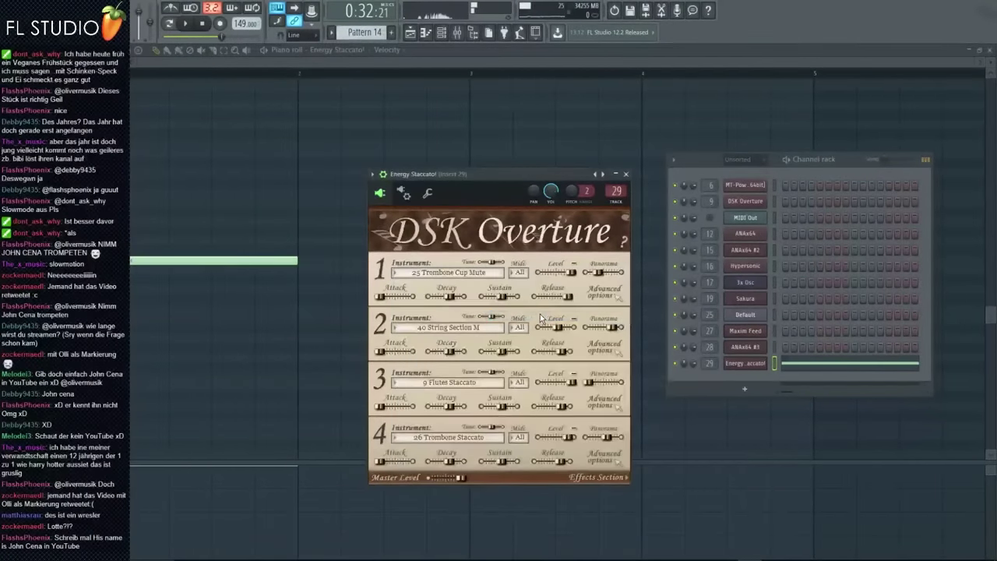